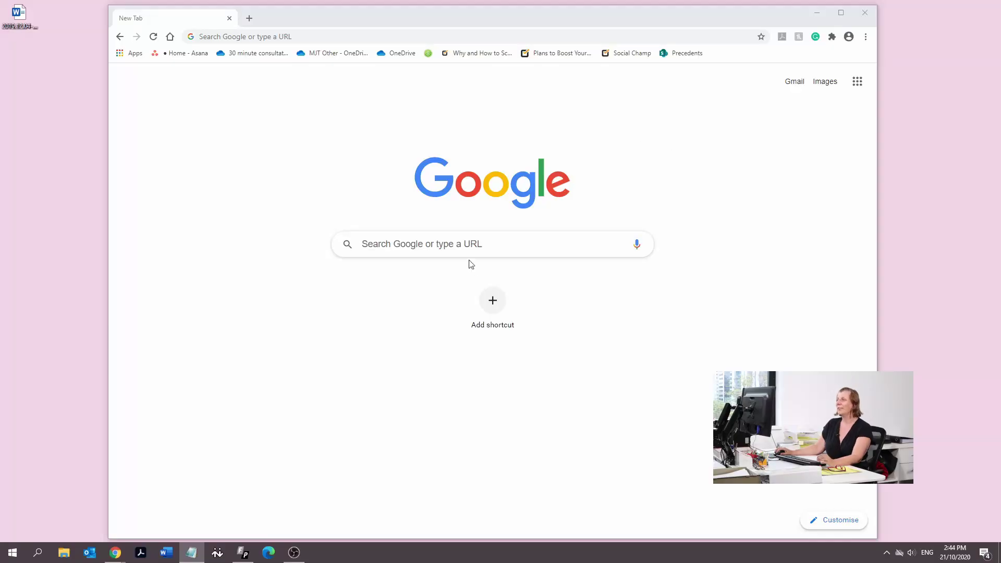
# Search Google for 'federal circuit court', picking the suggestion after typing 'federal cir'
pyautogui.click(467, 246)
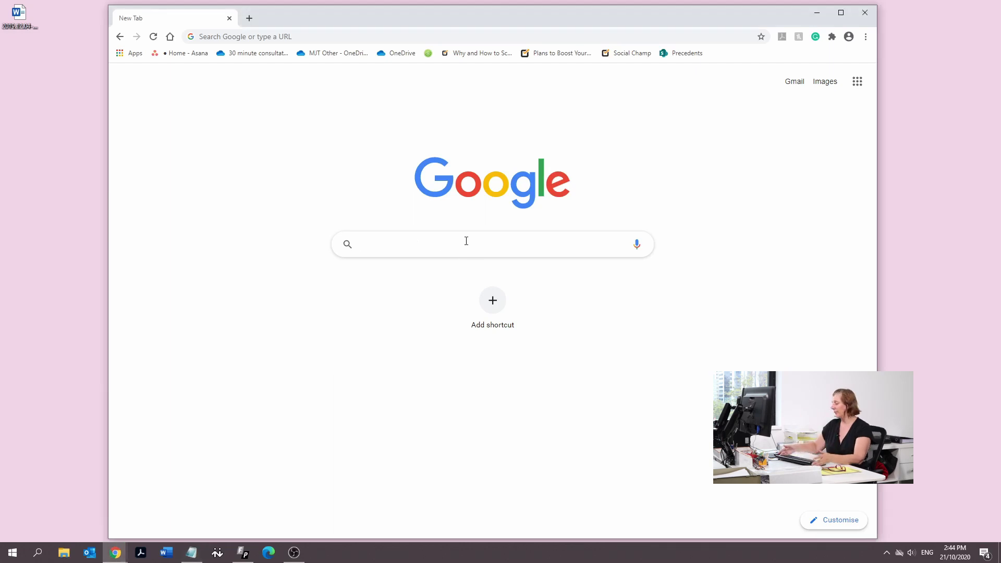
pyautogui.write('fe')
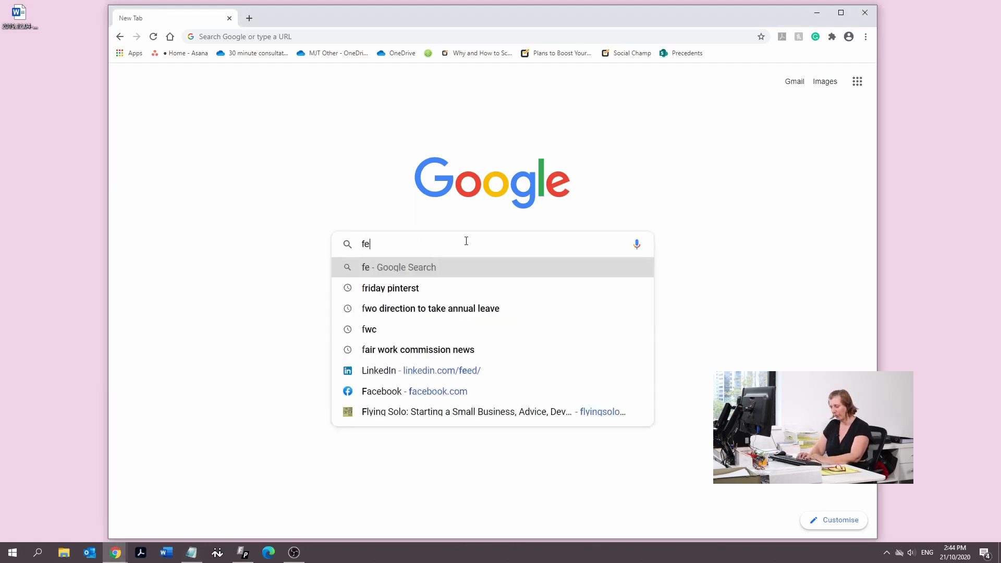
pyautogui.write('deral cir')
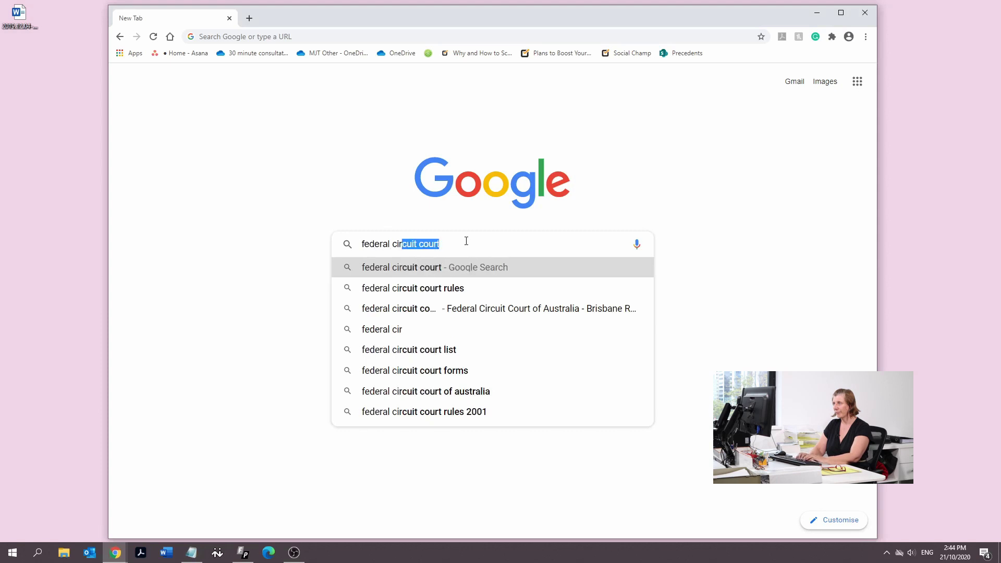
pyautogui.click(459, 271)
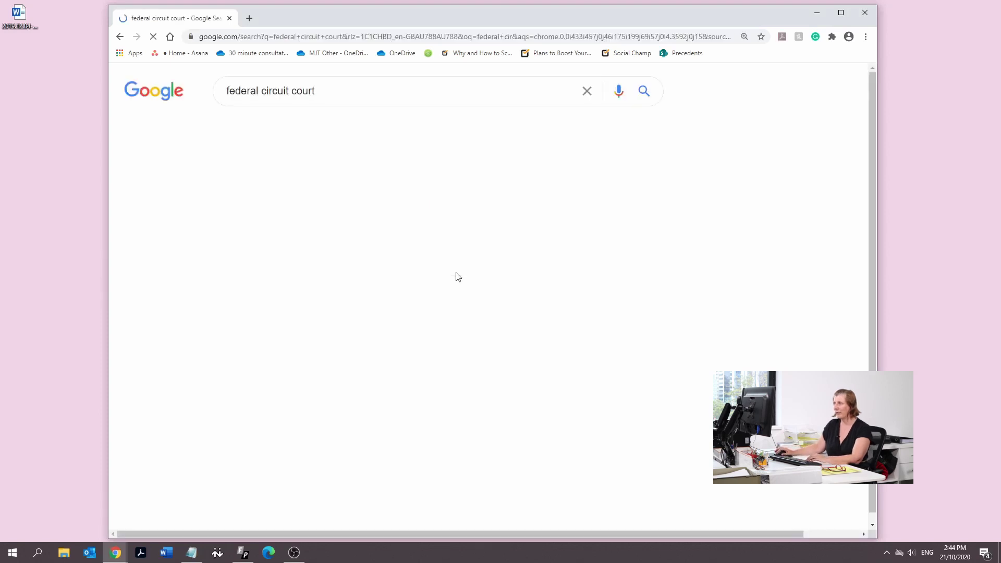
# From the court home page, go to Forms & Fees and open Industrial Law's 'Application – Fair Work Division'
pyautogui.click(319, 203)
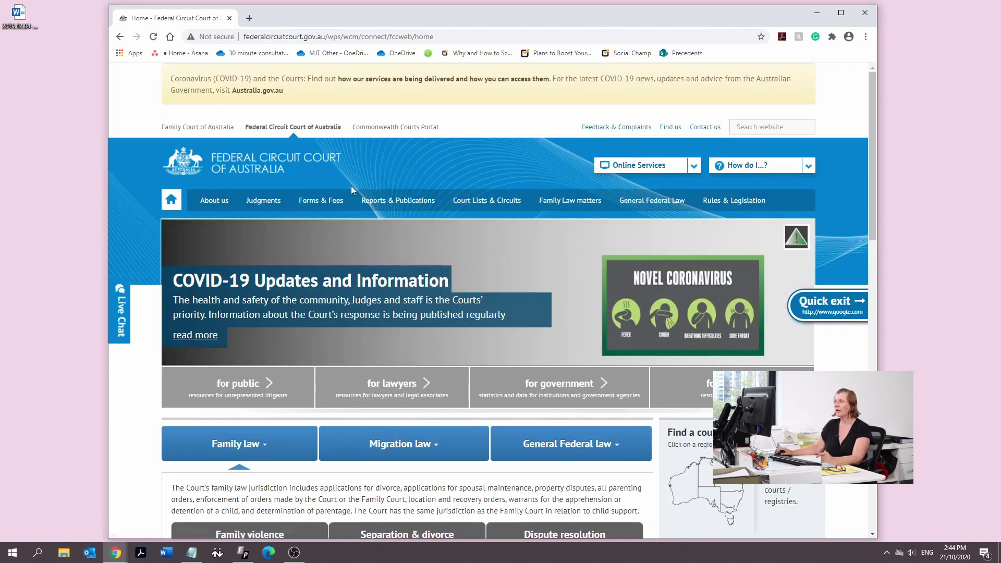
pyautogui.click(320, 204)
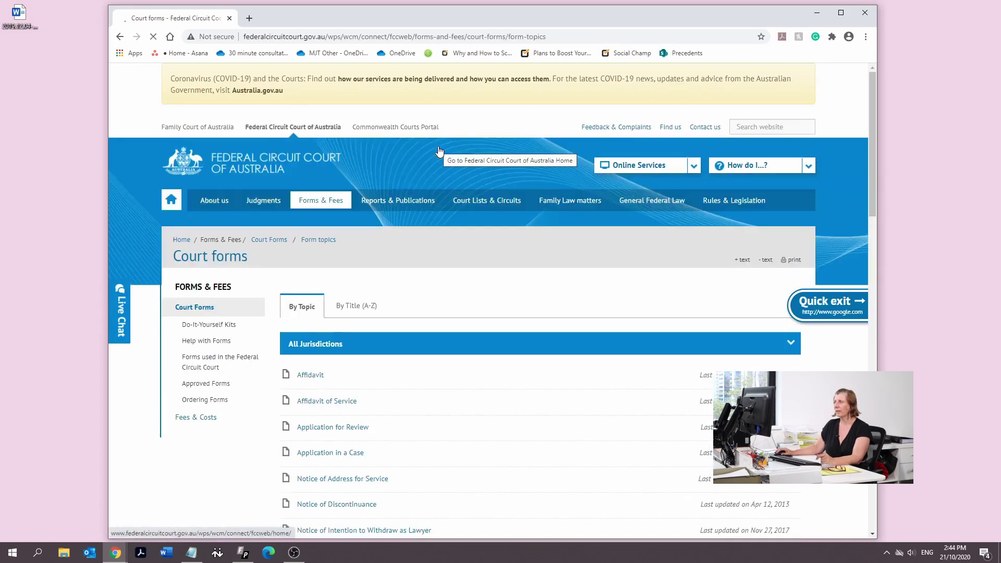
pyautogui.scroll(-3, 373, 199)
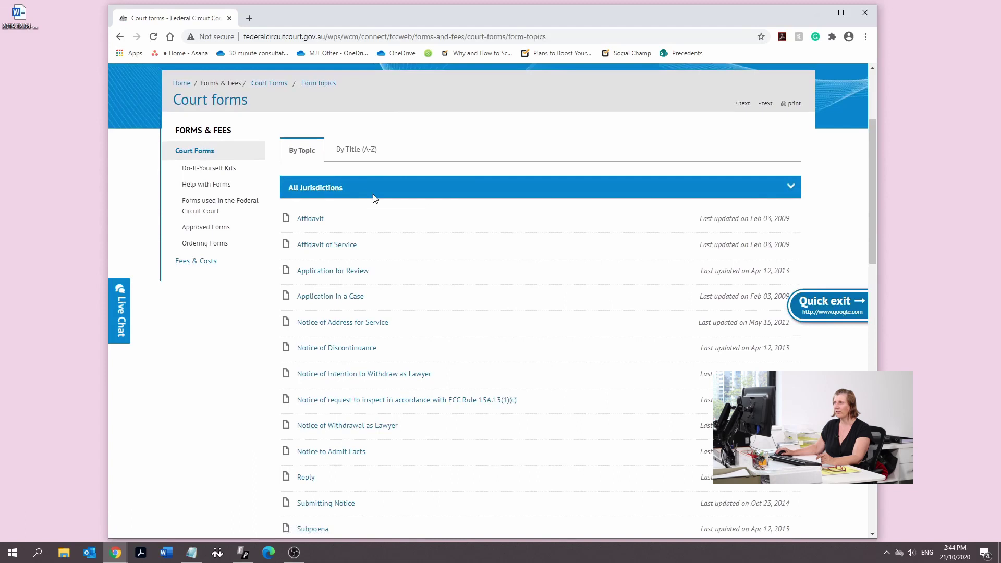
pyautogui.scroll(-7, 374, 199)
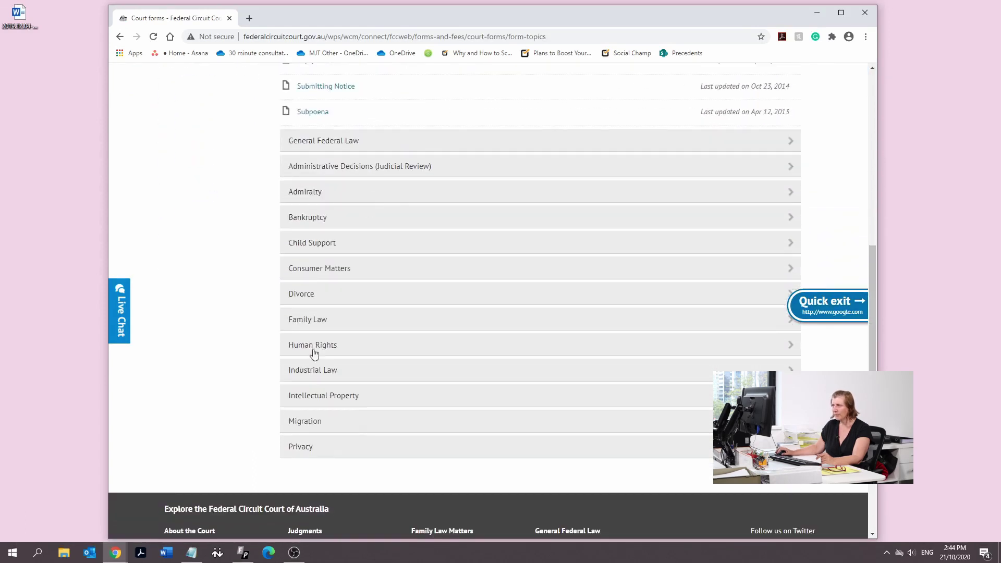
pyautogui.click(305, 373)
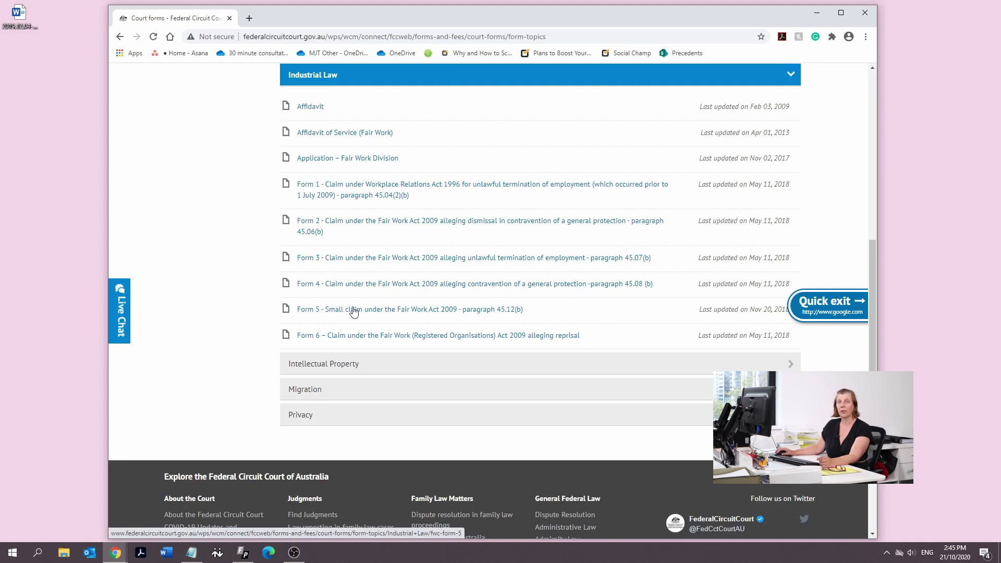
pyautogui.click(320, 162)
pyautogui.scroll(-1, 382, 265)
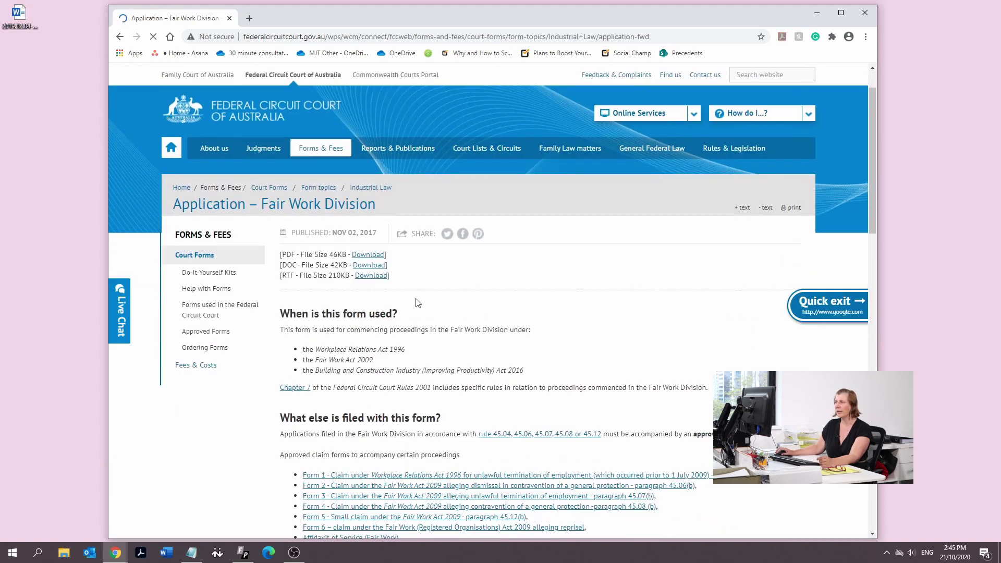
# Download the application as DOC, then download Form 5 saved as 'small claim'
pyautogui.click(370, 265)
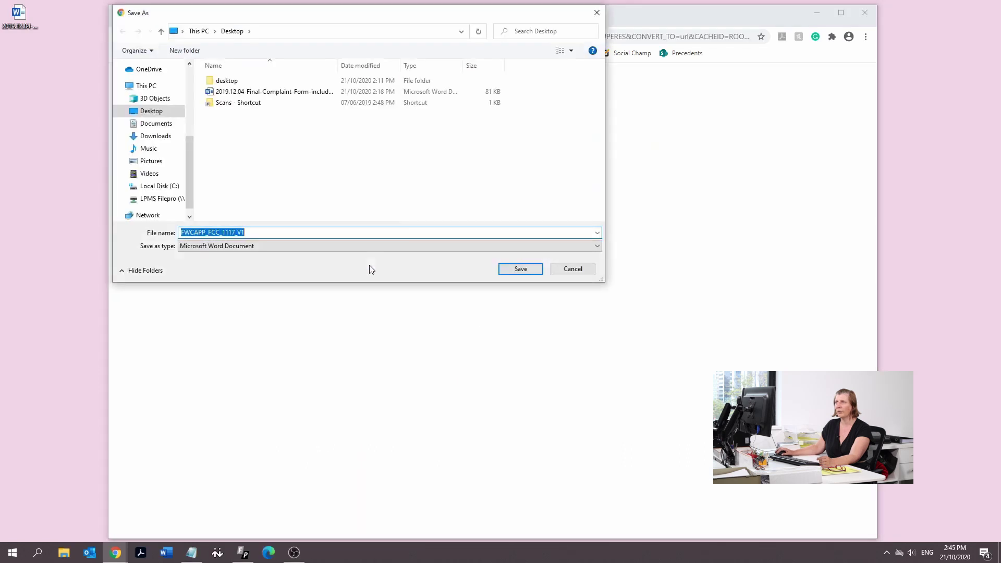
pyautogui.click(521, 269)
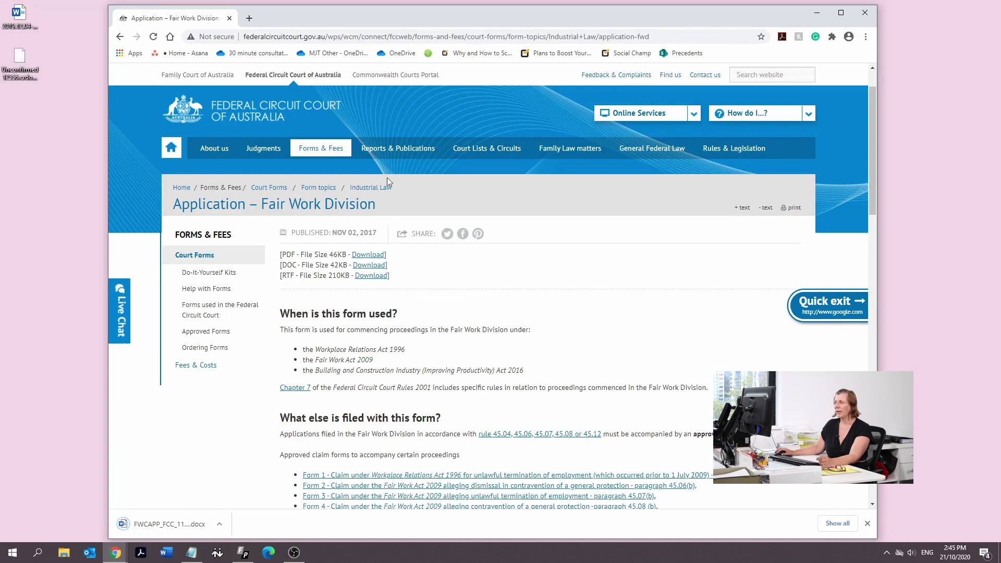
pyautogui.click(120, 38)
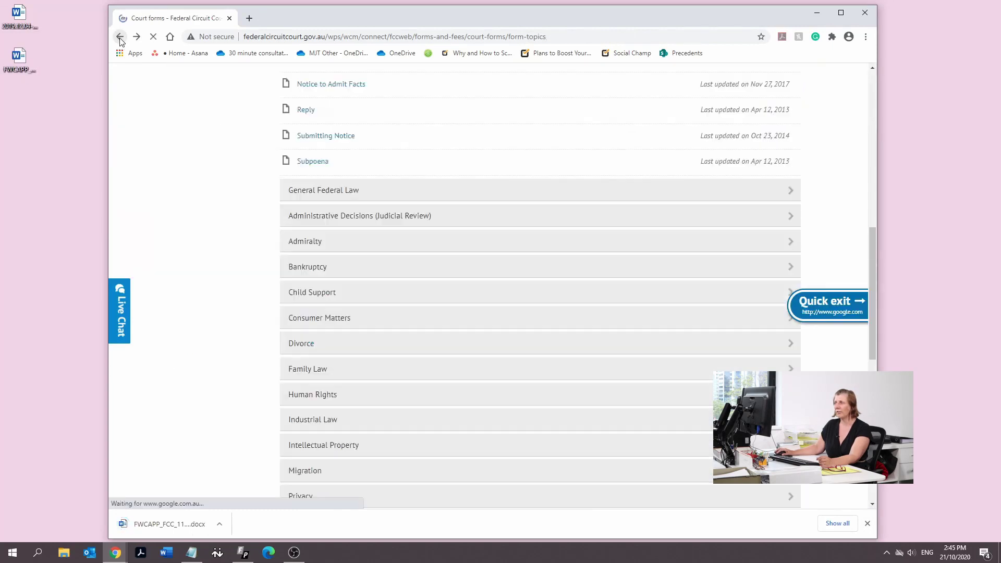
pyautogui.click(306, 420)
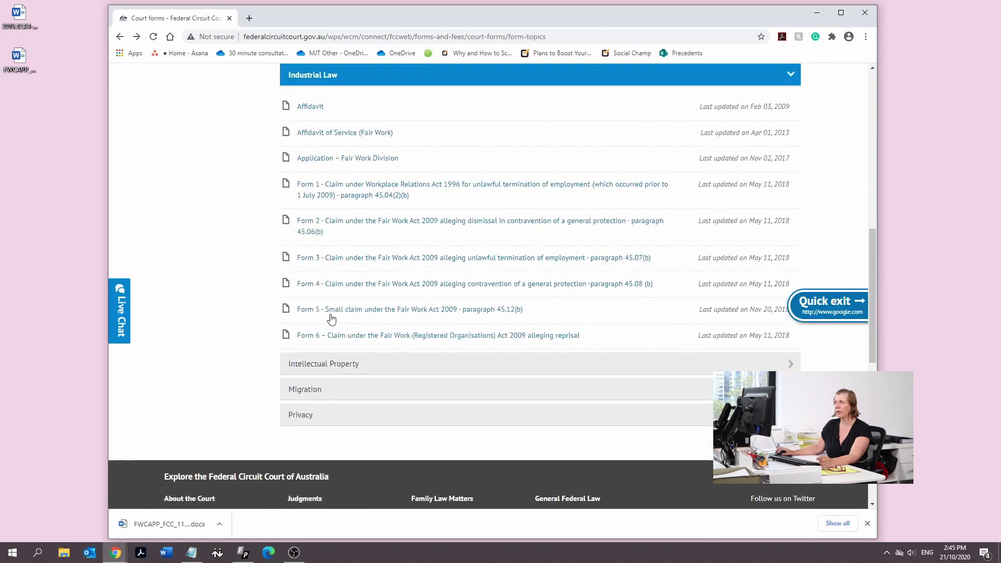
pyautogui.click(331, 312)
pyautogui.click(370, 317)
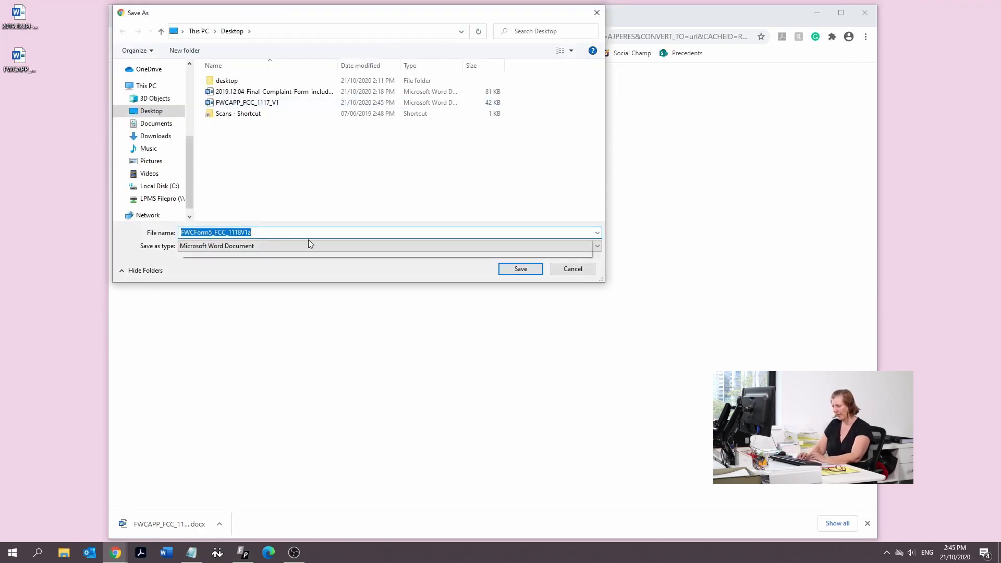
pyautogui.write('small claim')
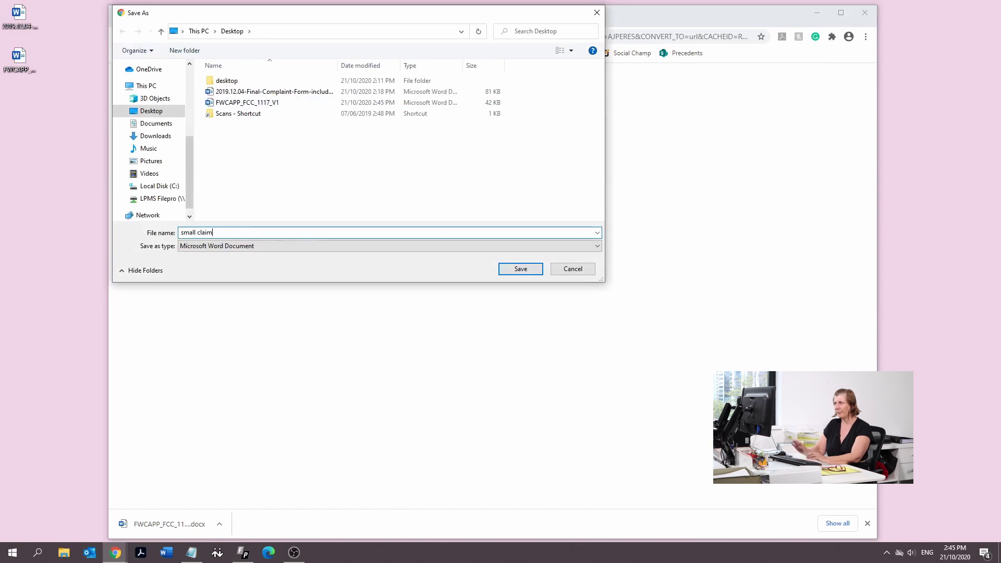
pyautogui.click(519, 269)
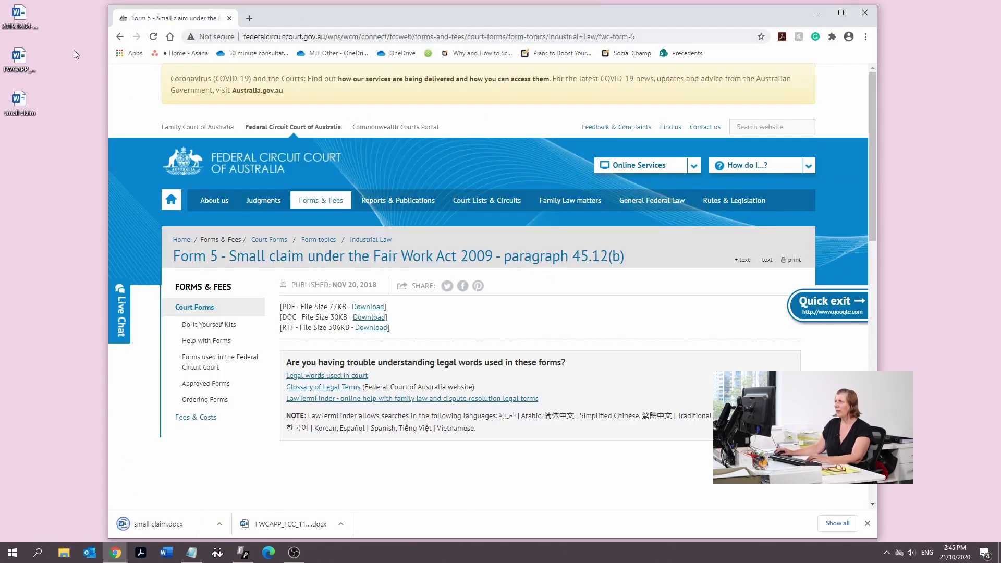
# Open FWCAPP_FCC_1117_V1 from the desktop in Word and enable editing
pyautogui.click(24, 66)
pyautogui.click(21, 64)
pyautogui.doubleClick(20, 63)
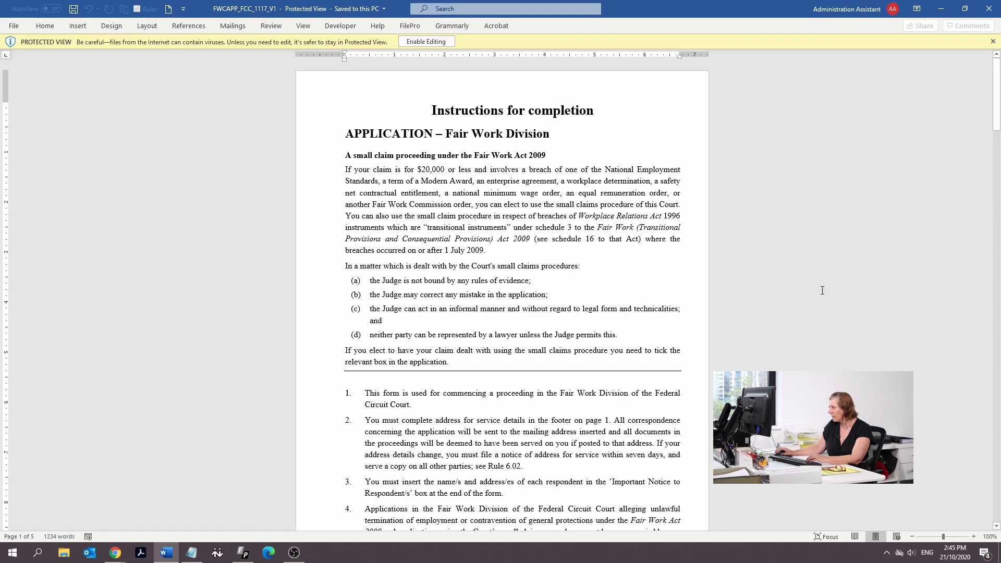
pyautogui.click(434, 41)
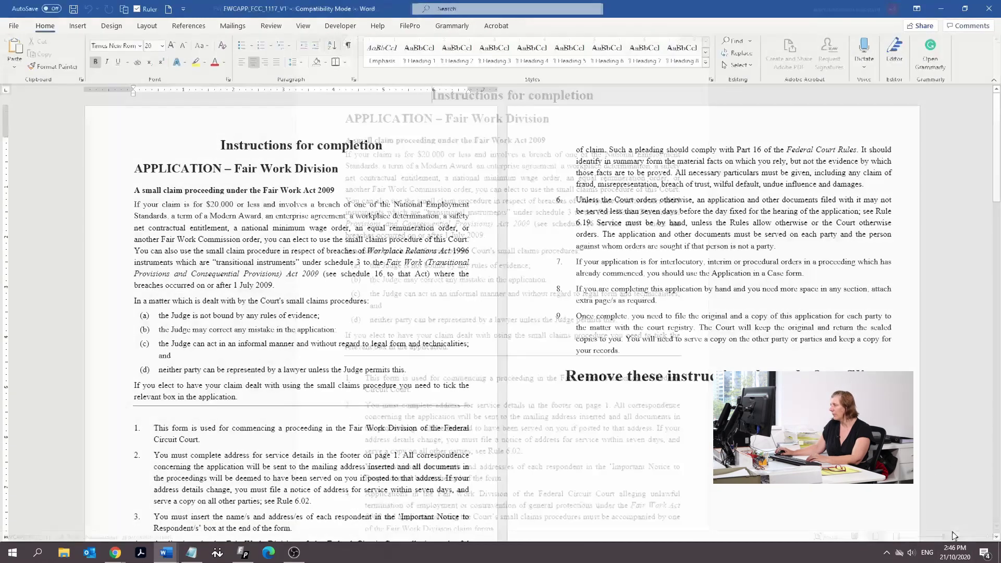
# Maximize the Word window and adjust the zoom for comfortable reading
pyautogui.click(965, 8)
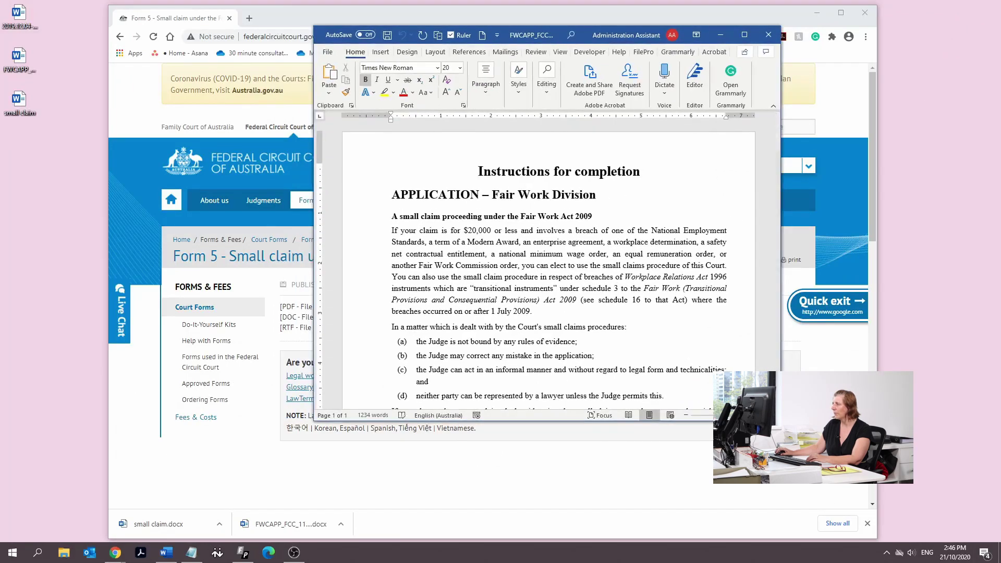
pyautogui.scroll(10, 761, 219)
pyautogui.click(745, 35)
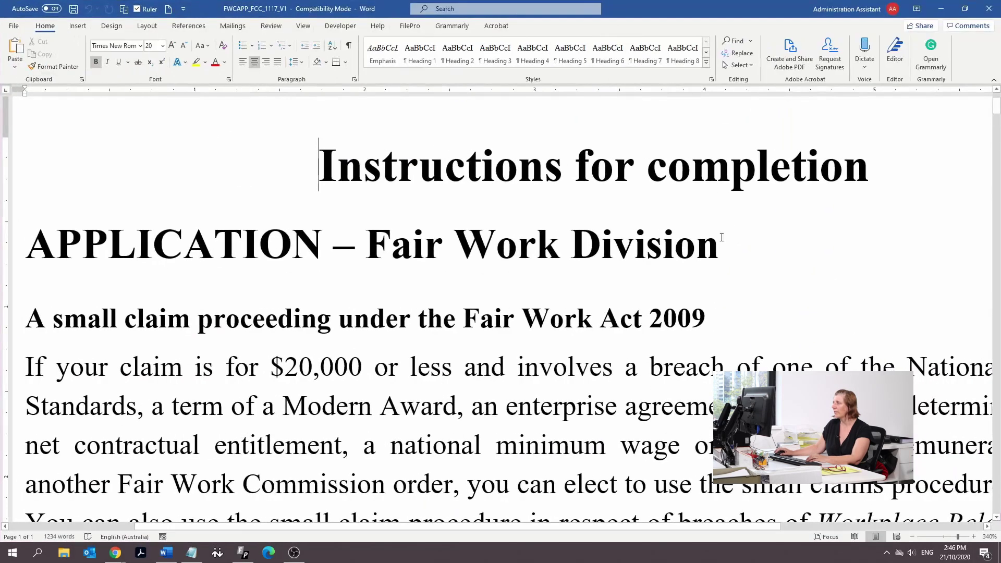
pyautogui.click(946, 538)
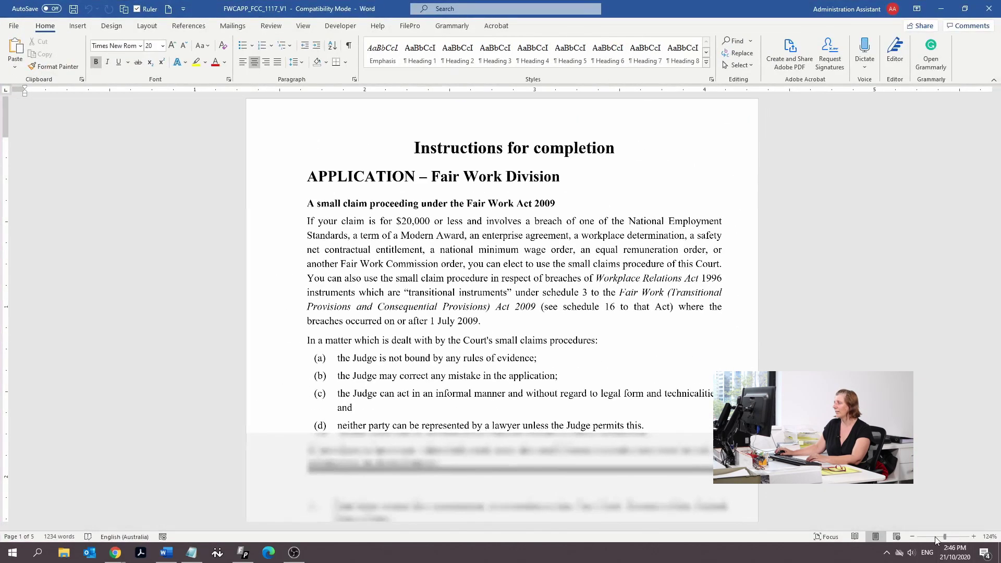
pyautogui.click(974, 537)
pyautogui.click(974, 536)
pyautogui.click(974, 536)
pyautogui.click(974, 537)
pyautogui.scroll(-5, 582, 253)
pyautogui.scroll(6, 573, 255)
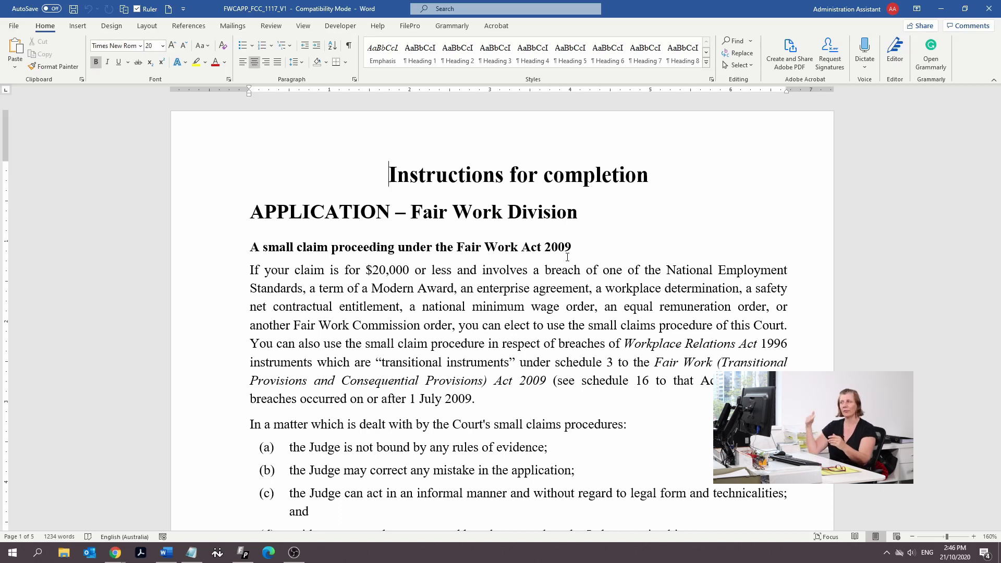
pyautogui.scroll(-7, 631, 392)
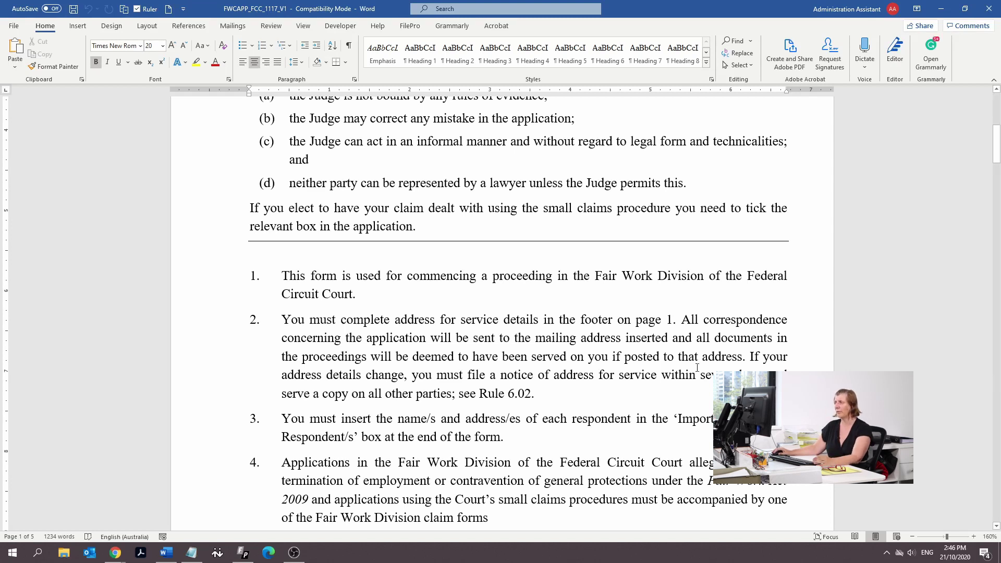
pyautogui.scroll(-20, 566, 298)
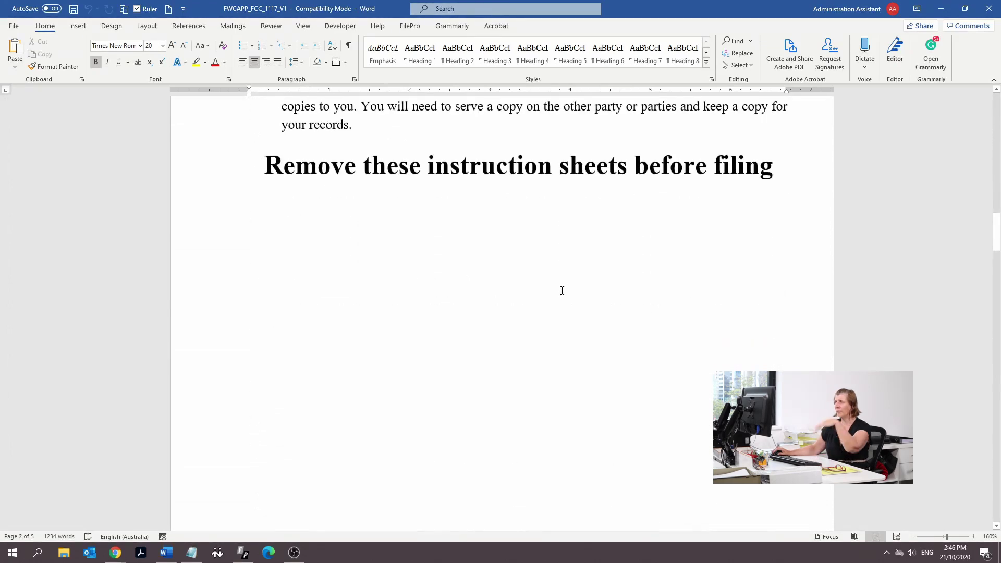
# Select all instruction-sheet text above the removal heading, delete it, and remove the leftover blank page
pyautogui.click(546, 365)
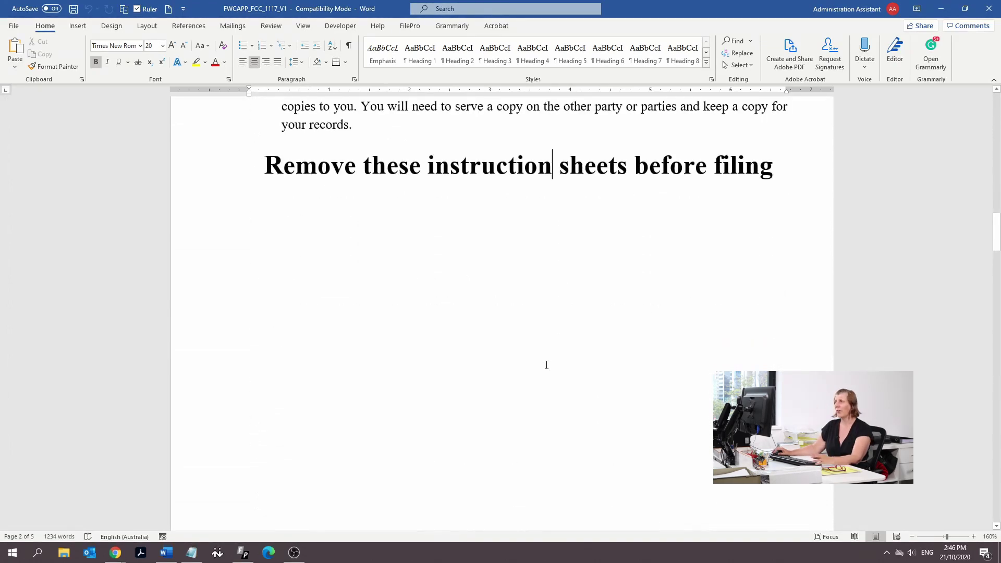
pyautogui.click(773, 226)
pyautogui.moveTo(774, 166); pyautogui.dragTo(18, 5)
pyautogui.press('Delete')
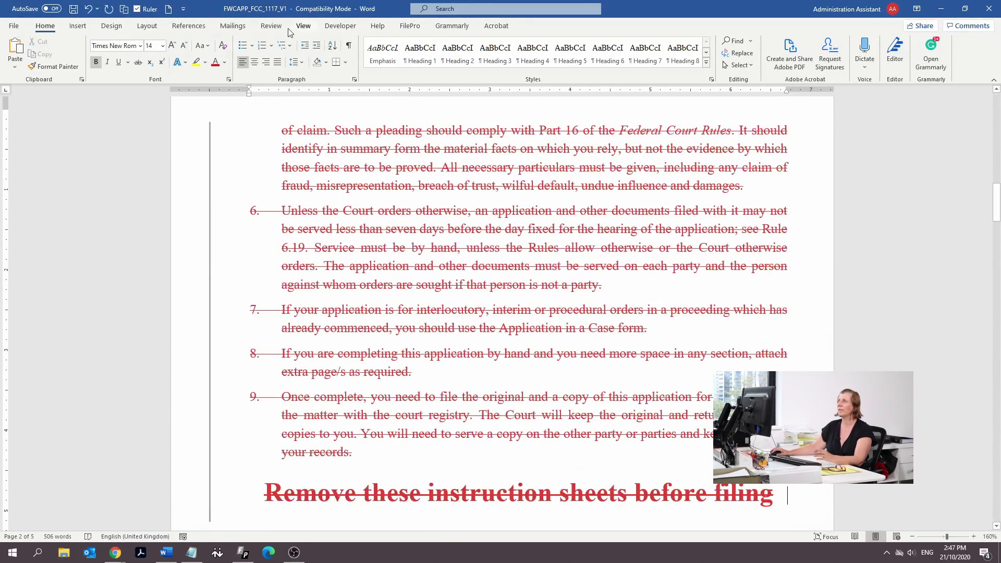
pyautogui.click(271, 26)
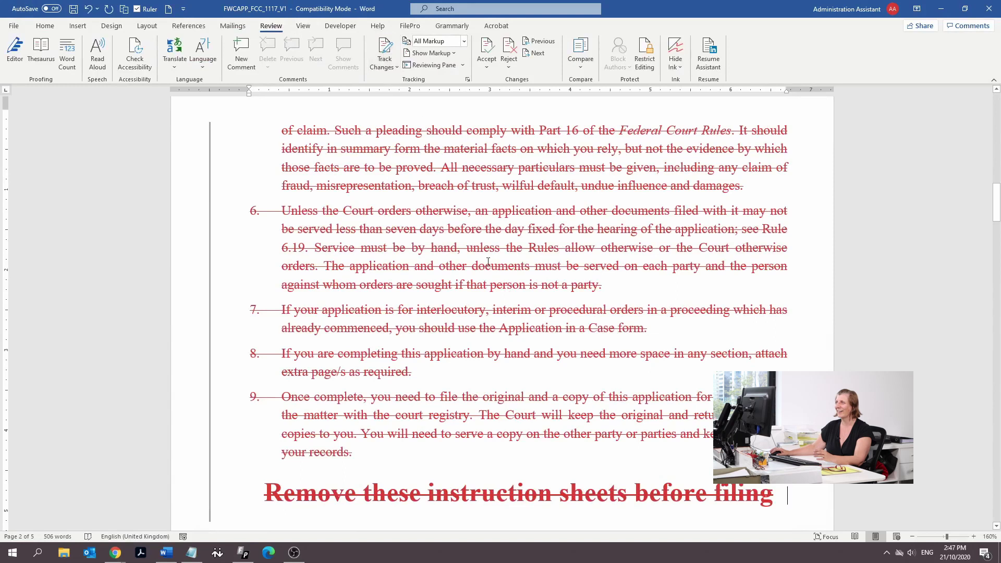
pyautogui.hotkey('ctrl', 'z')
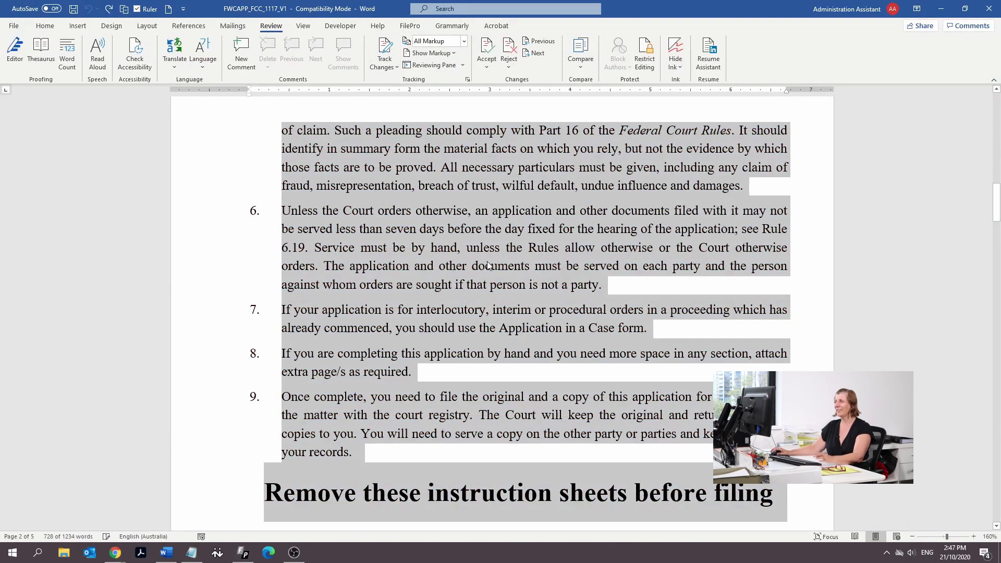
pyautogui.press('Delete')
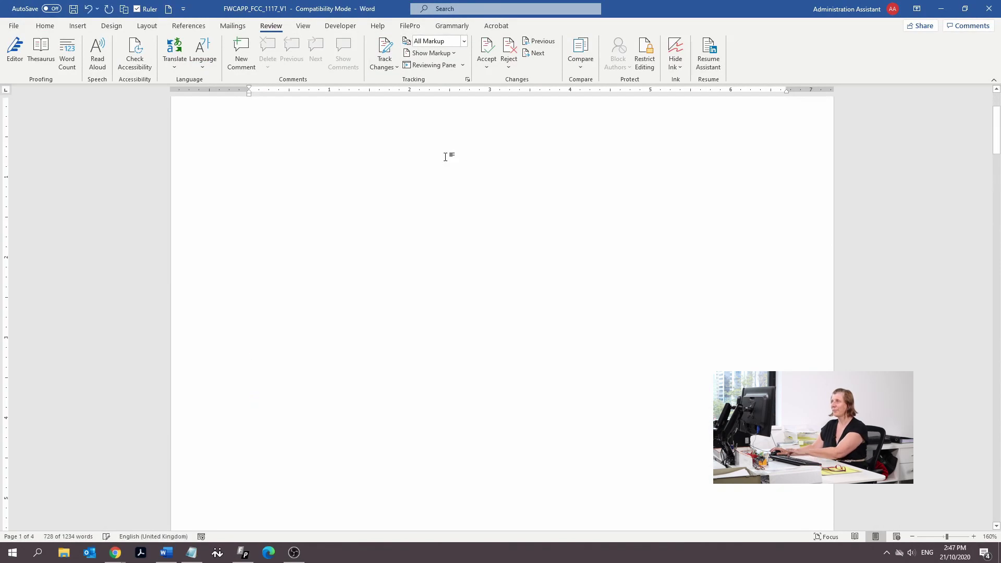
pyautogui.press('Delete')
pyautogui.scroll(1, 406, 330)
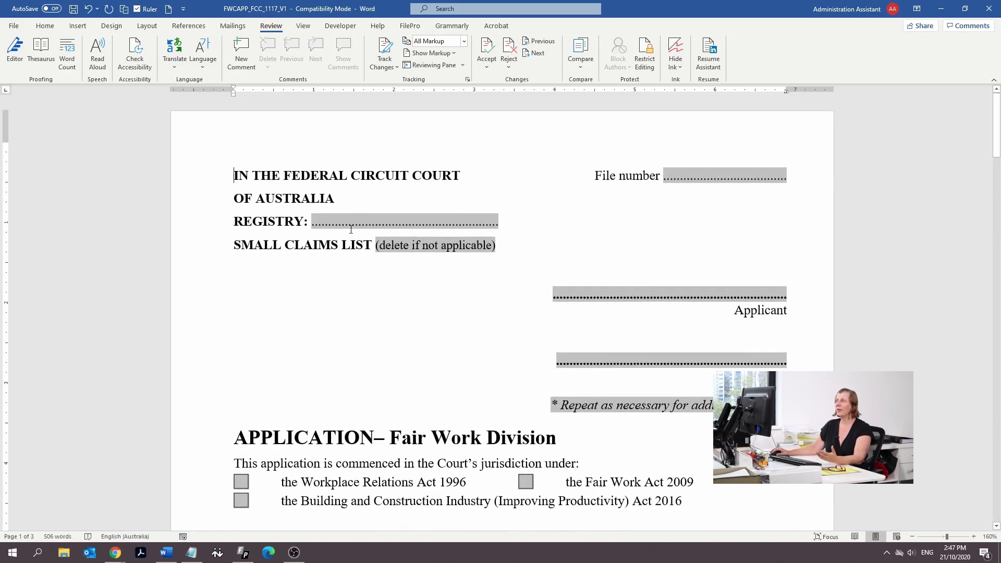
# Enter BRISBANE in the Registry field and delete the '(delete if not applicable)' note
pyautogui.doubleClick(348, 224)
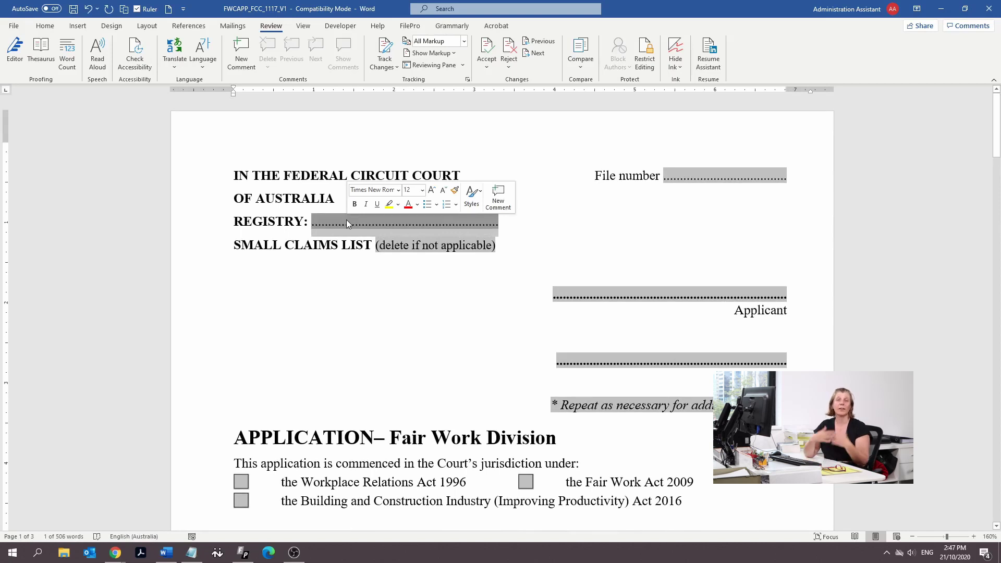
pyautogui.write('BRISBANE')
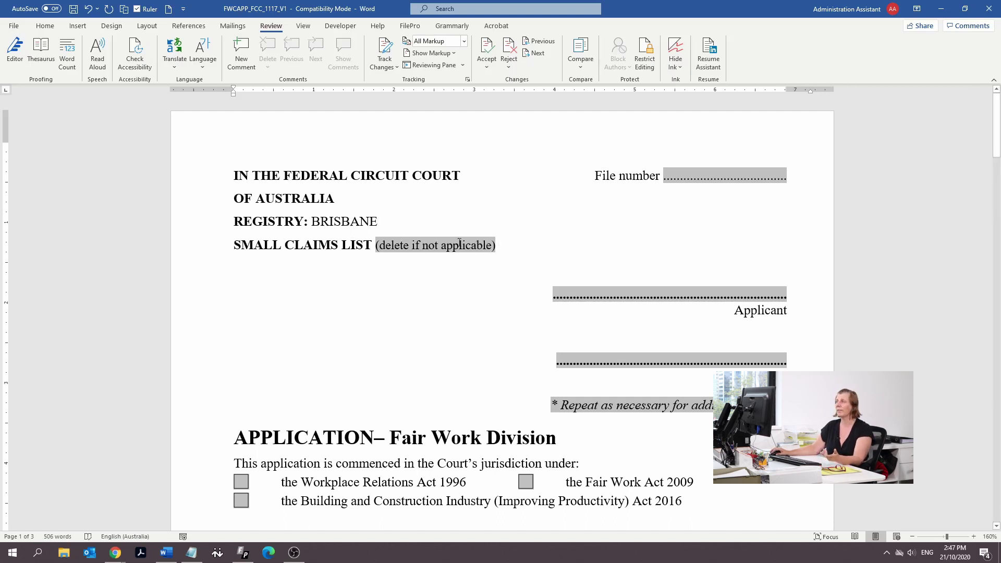
pyautogui.click(464, 249)
pyautogui.press('Delete')
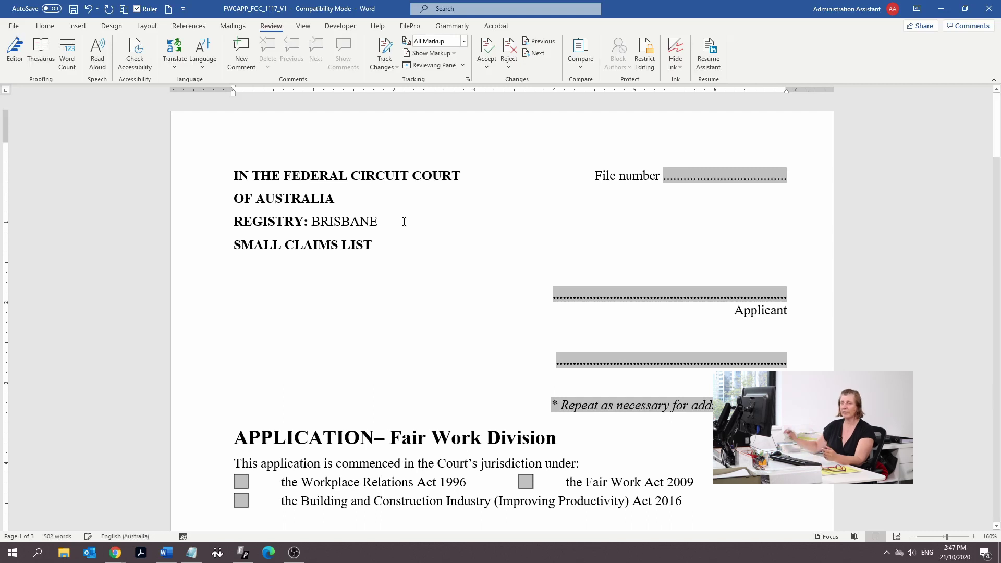
# Type the applicant's full name into the Applicant field
pyautogui.click(721, 298)
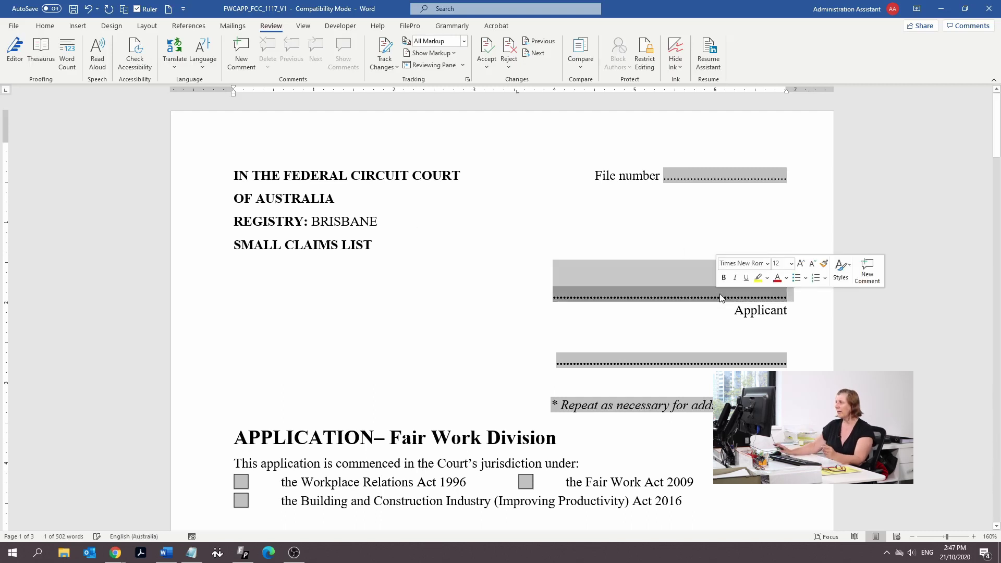
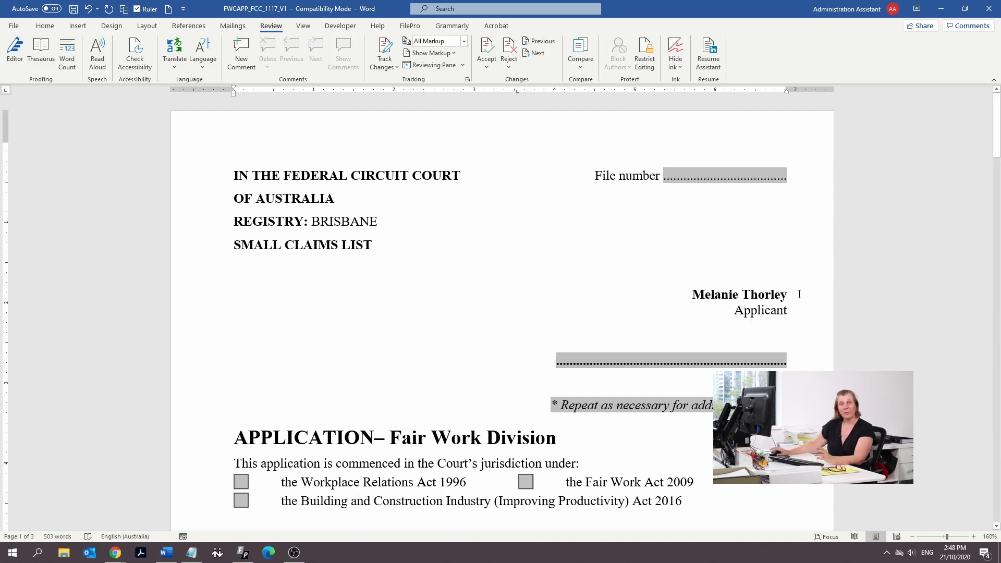
# Enter respondent 'Bad Firm Pty Ltd' with its ABN and delete the repeat-as-necessary note
pyautogui.click(702, 359)
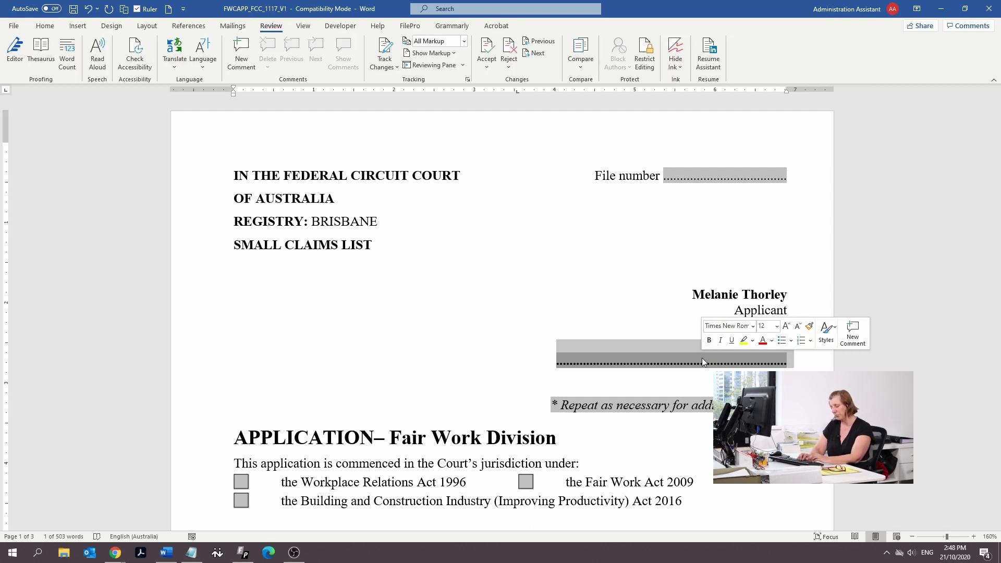
pyautogui.write('Ba')
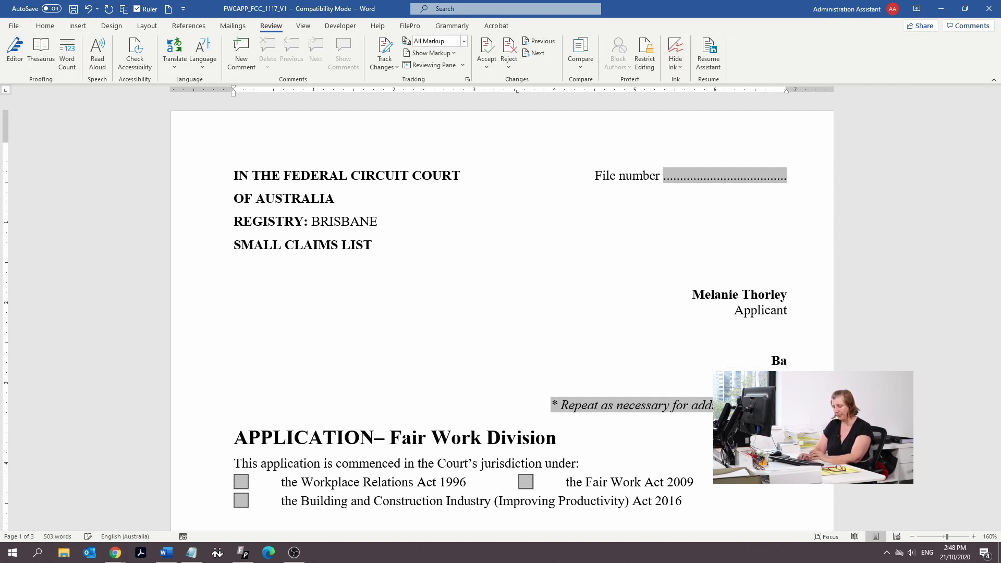
pyautogui.write('d Firm Pty Ltd')
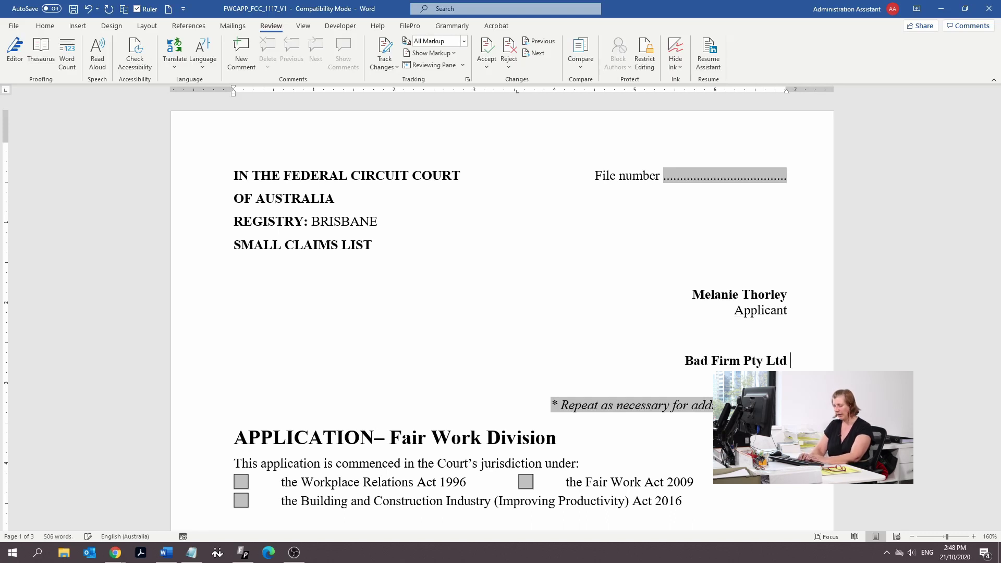
pyautogui.write(' ABN')
pyautogui.press('BackSpace')
pyautogui.press('BackSpace')
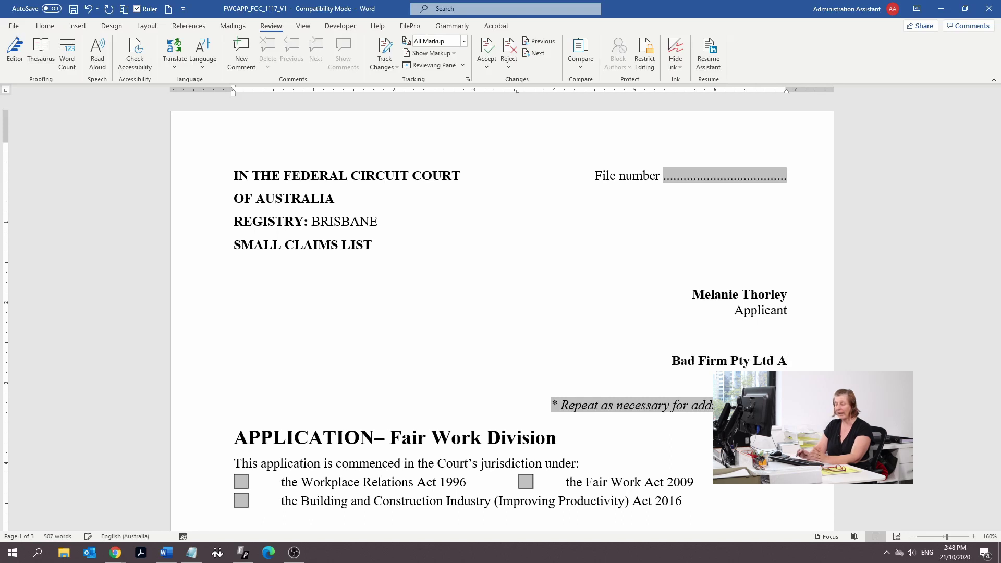
pyautogui.write('BN')
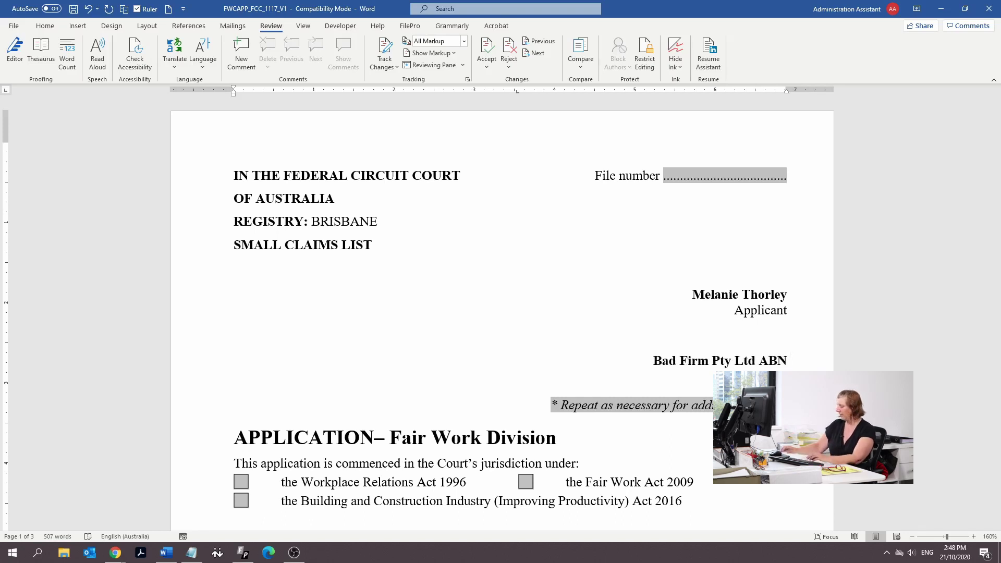
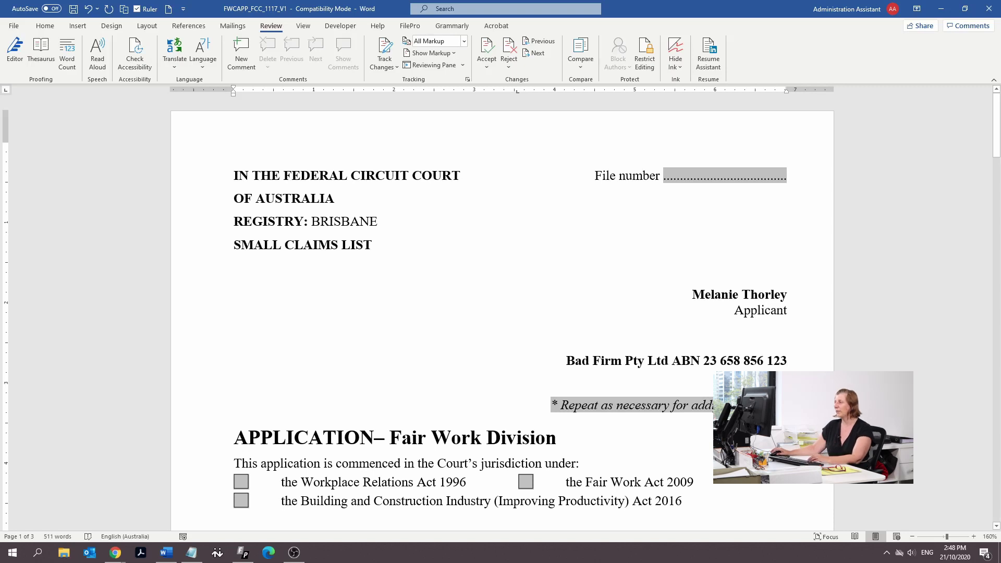
pyautogui.click(626, 405)
pyautogui.press('Delete')
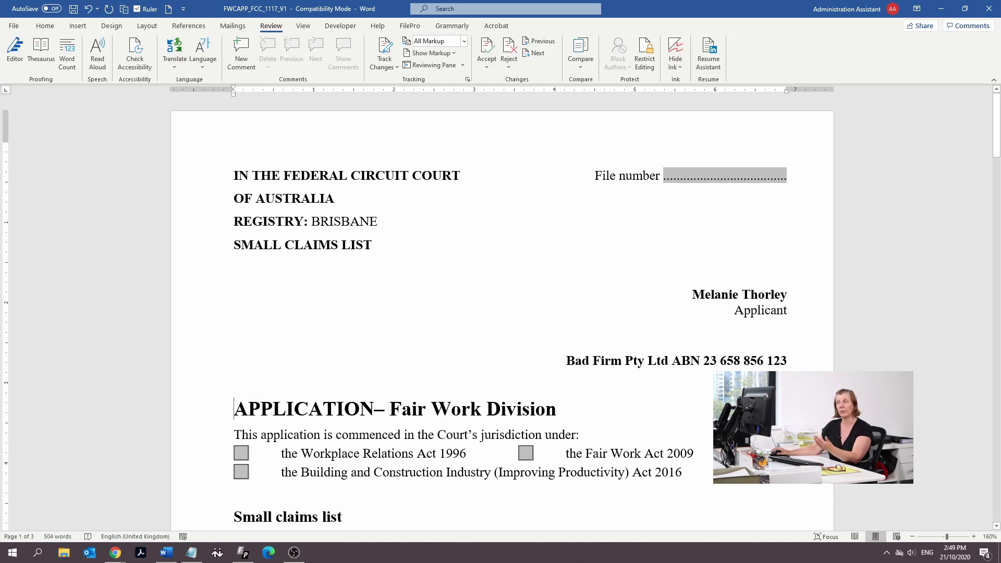
pyautogui.scroll(-2, 337, 322)
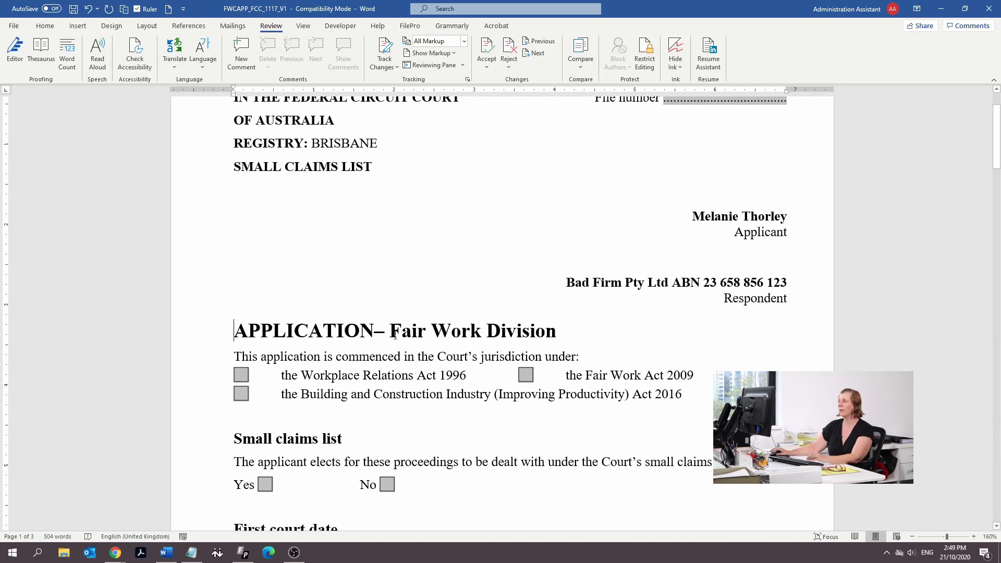
# Set the Fair Work Act 2009 checkbox's default value to Checked
pyautogui.doubleClick(524, 375)
pyautogui.click(425, 248)
pyautogui.click(520, 346)
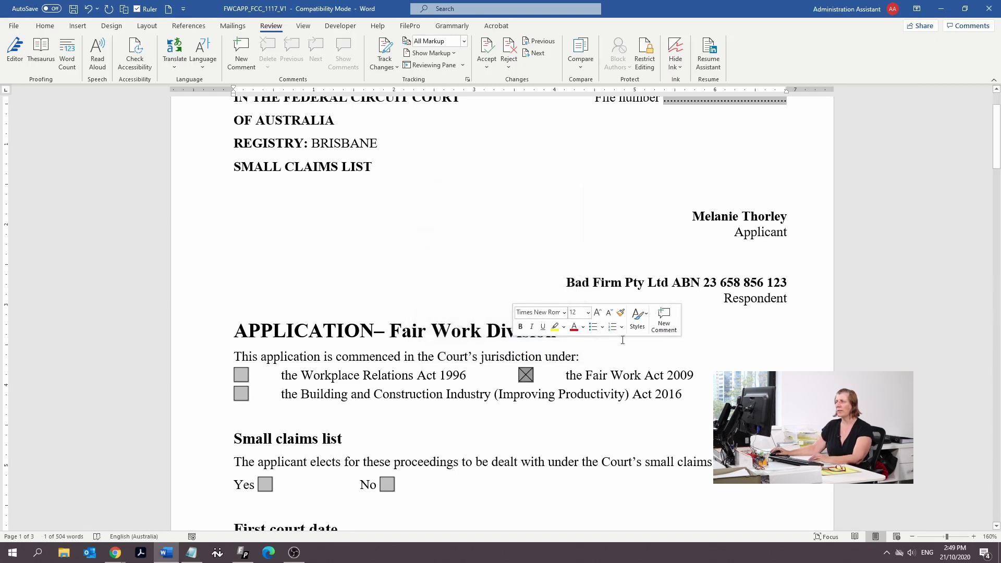
pyautogui.scroll(-1, 622, 333)
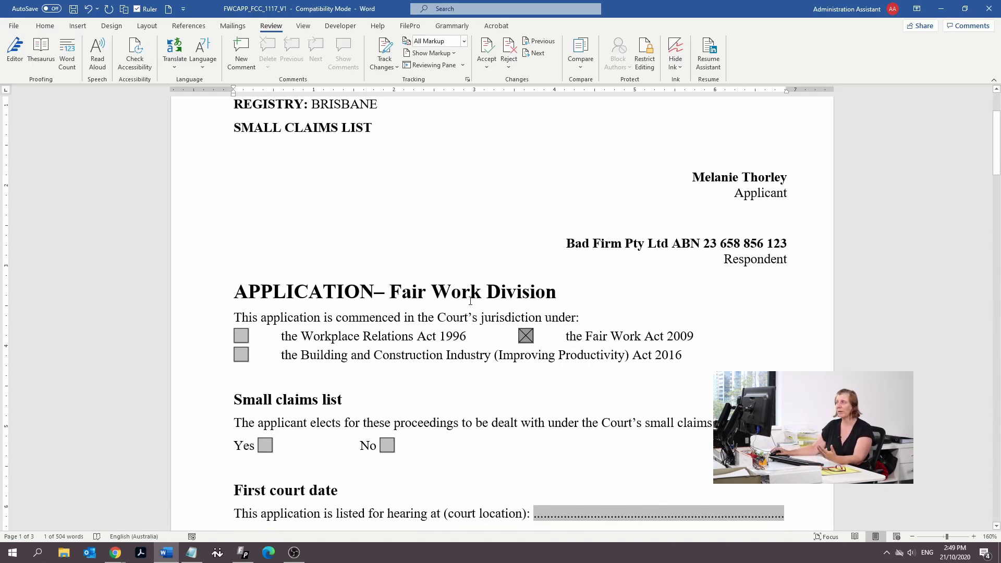
pyautogui.scroll(-3, 471, 300)
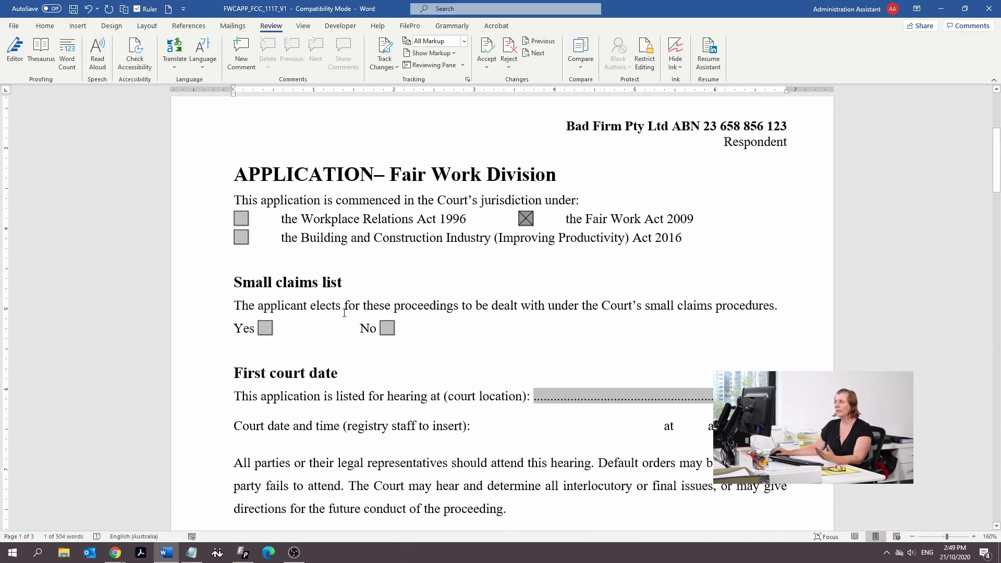
# Set the Small claims list 'Yes' checkbox's default value to Checked
pyautogui.doubleClick(266, 328)
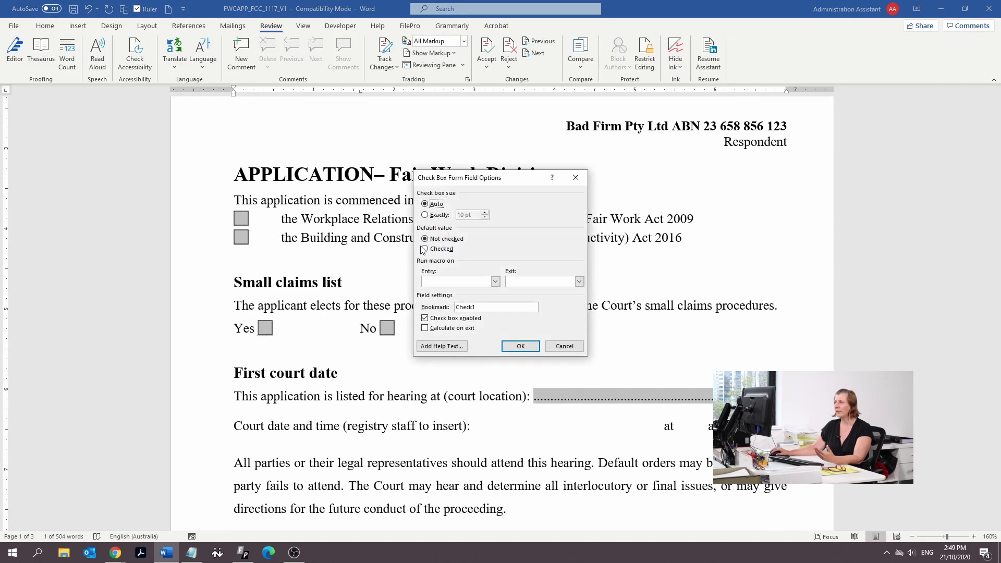
pyautogui.click(424, 249)
pyautogui.click(518, 347)
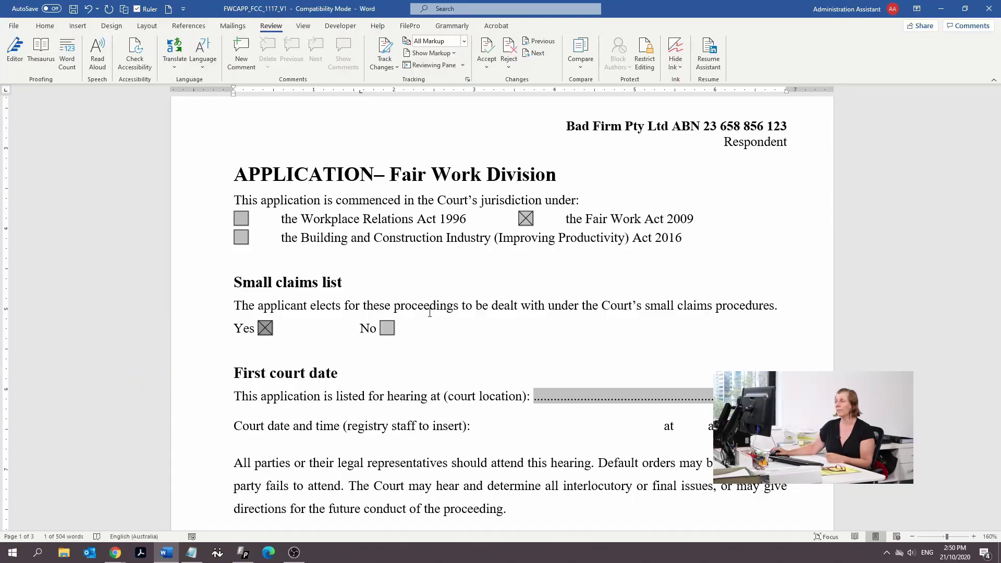
pyautogui.scroll(-3, 430, 313)
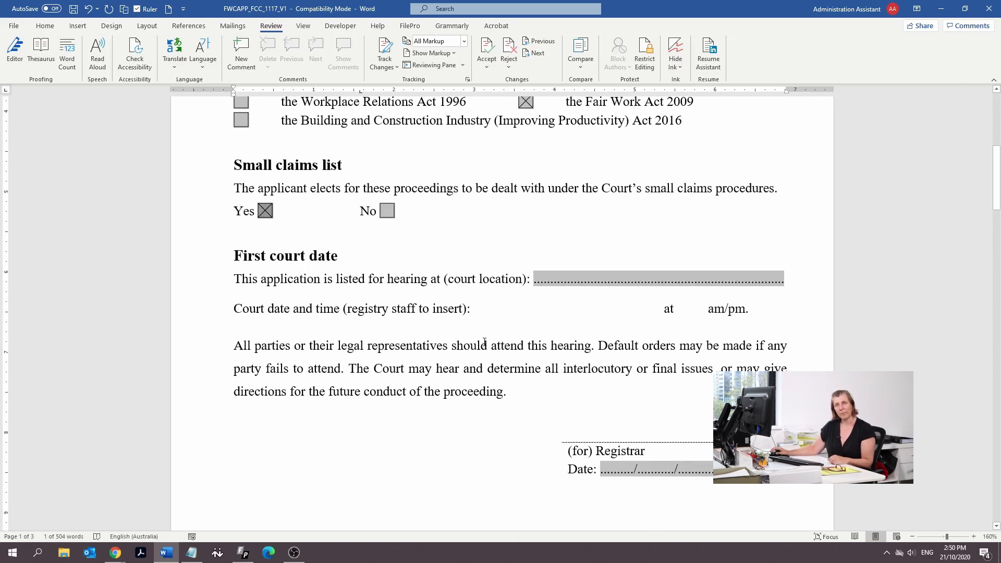
pyautogui.scroll(-1, 652, 469)
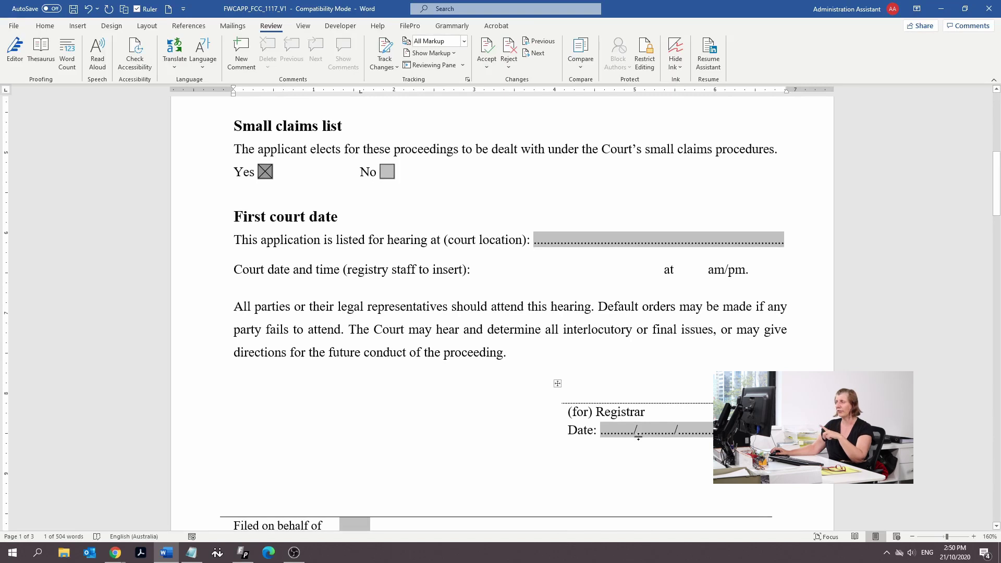
pyautogui.scroll(-7, 622, 403)
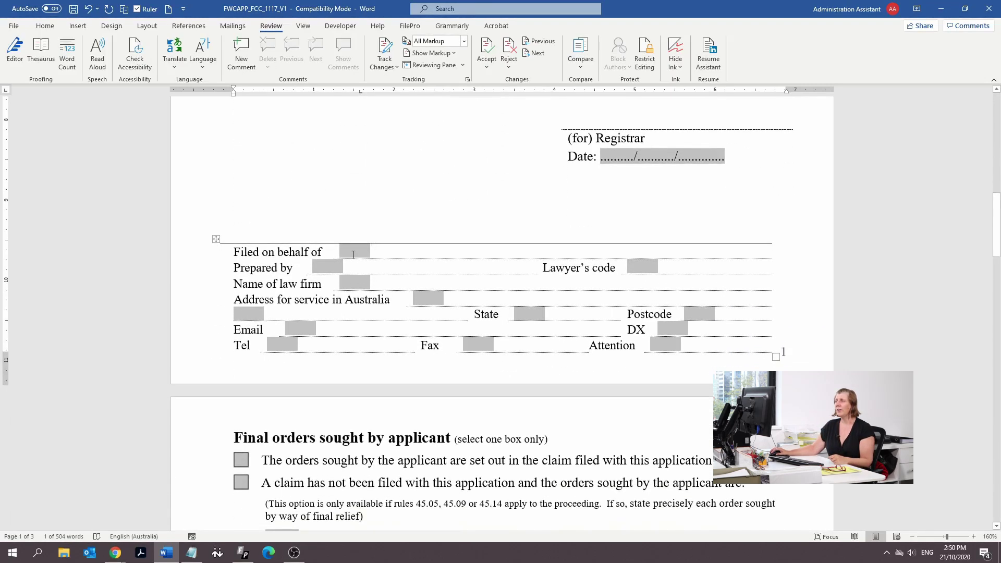
pyautogui.click(354, 255)
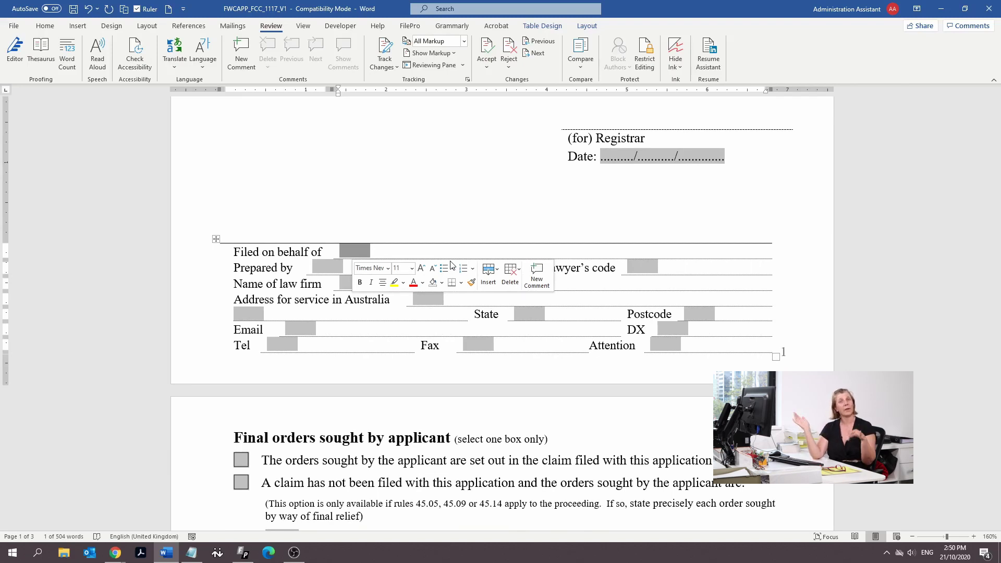
pyautogui.scroll(-3, 501, 313)
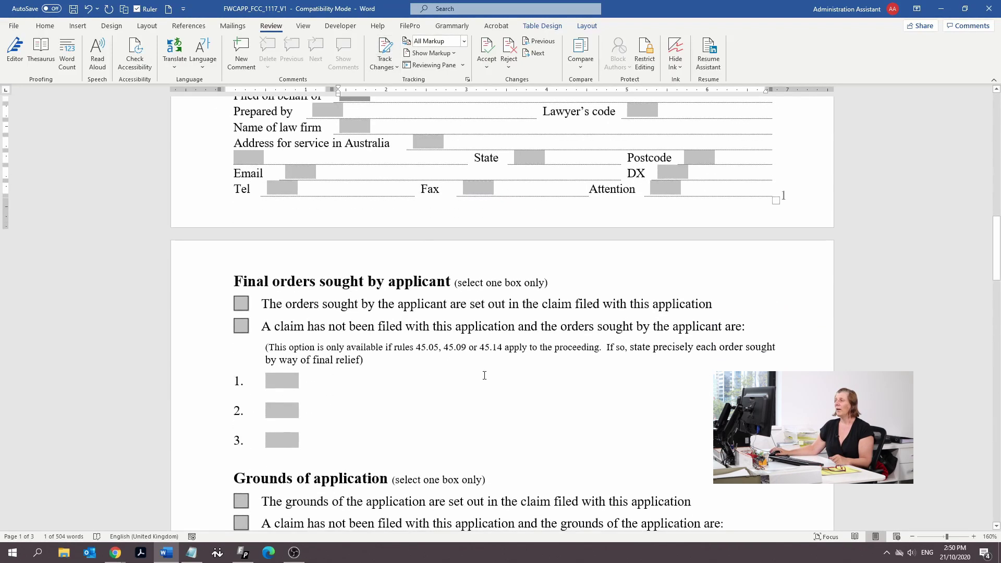
# Set the first final-orders checkbox and the grounds checkbox to Checked
pyautogui.click(245, 305)
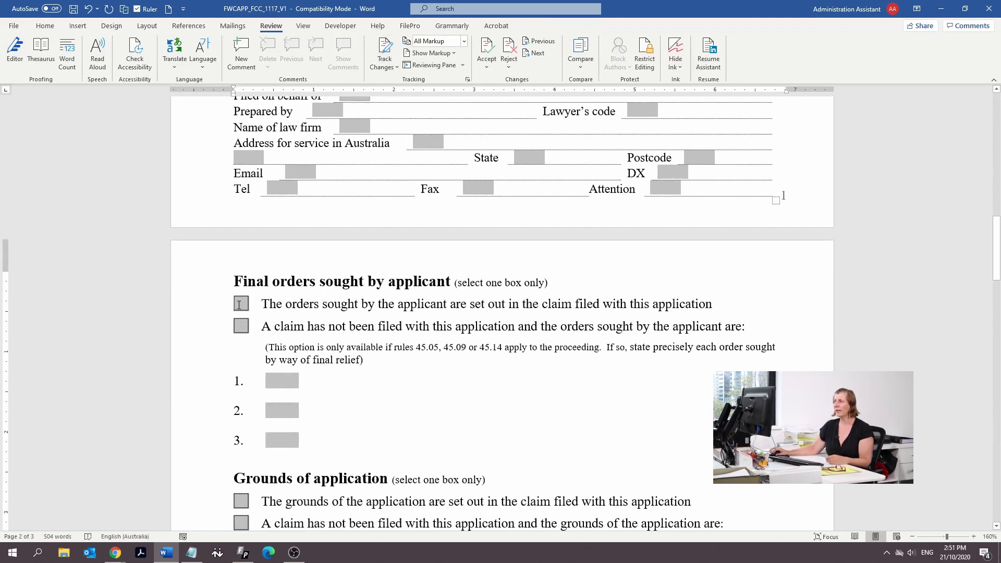
pyautogui.doubleClick(239, 305)
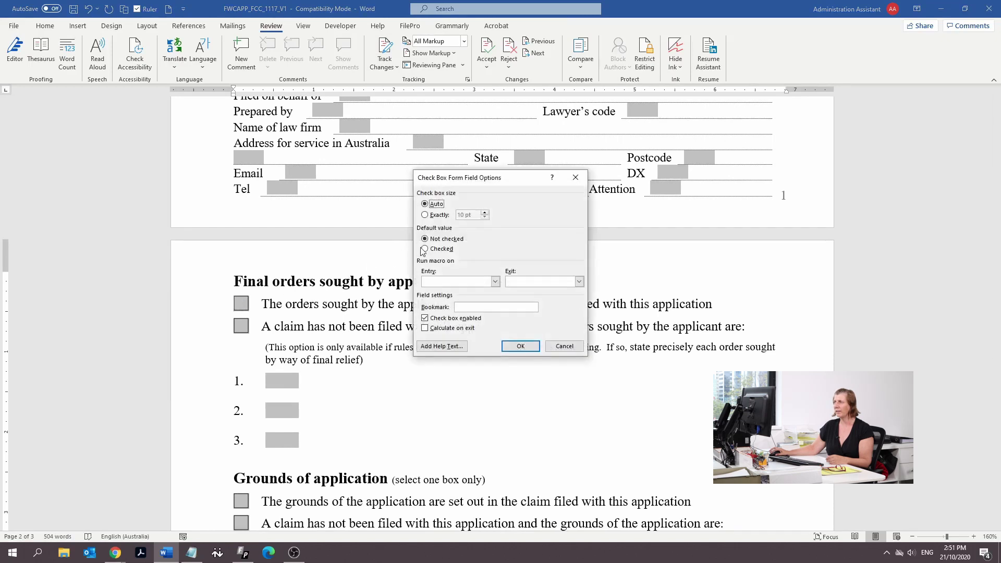
pyautogui.click(425, 249)
pyautogui.click(520, 346)
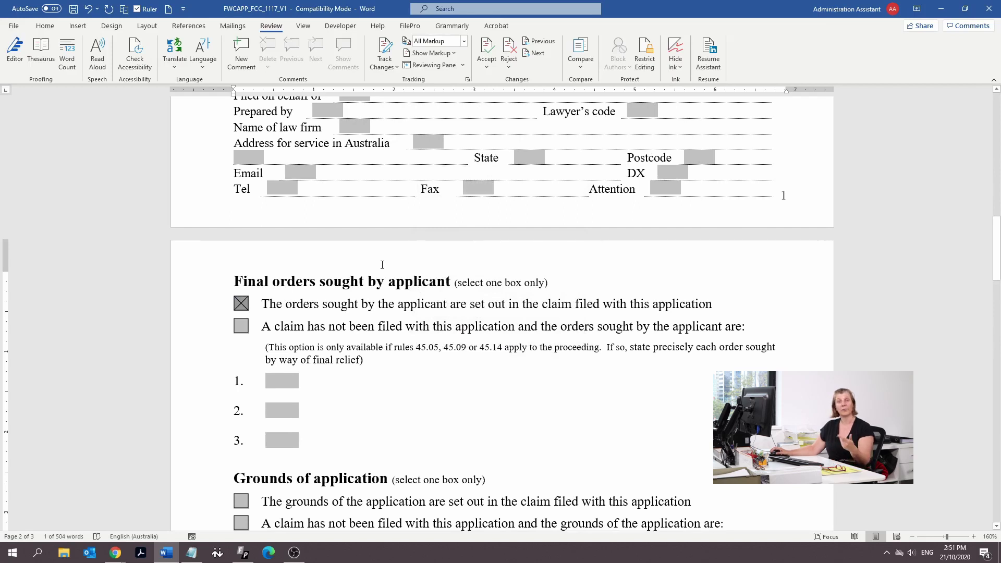
pyautogui.scroll(-3, 402, 336)
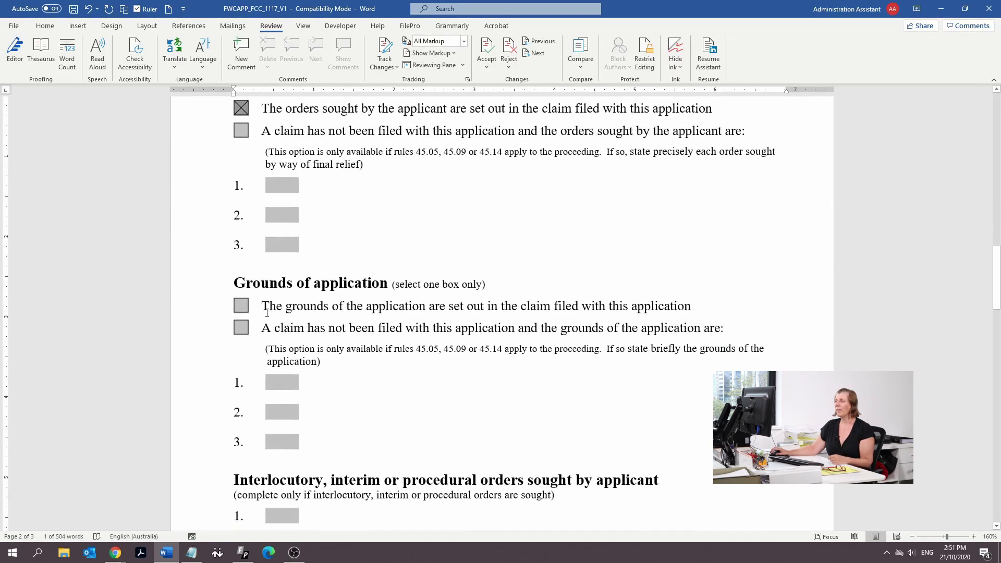
pyautogui.doubleClick(240, 305)
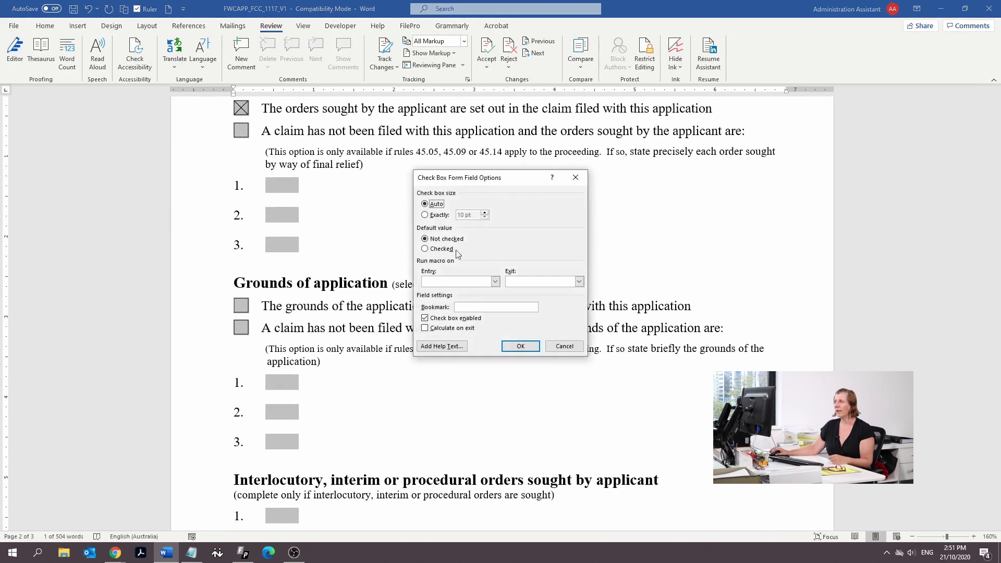
pyautogui.click(425, 249)
pyautogui.click(520, 346)
pyautogui.scroll(-4, 346, 234)
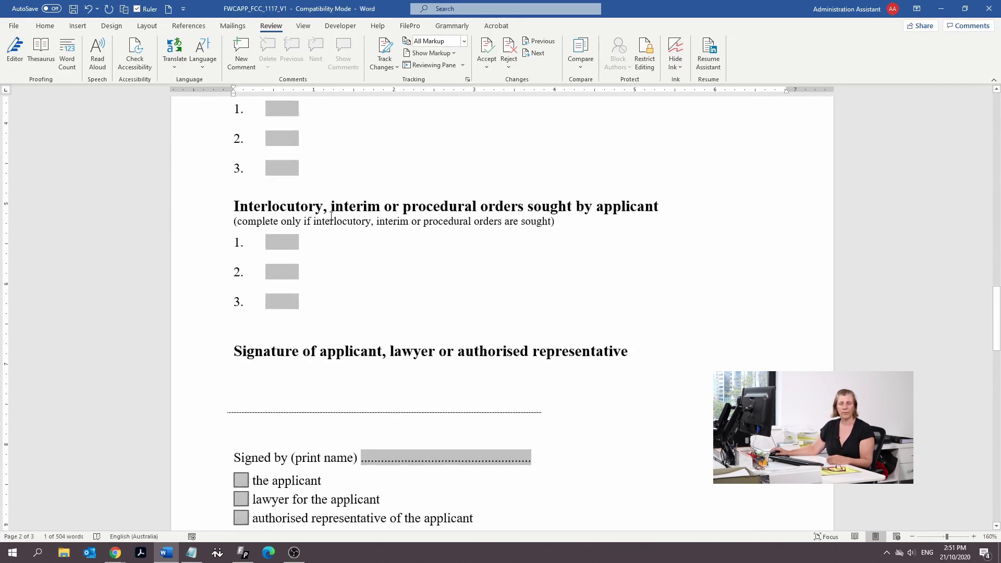
pyautogui.scroll(-3, 331, 215)
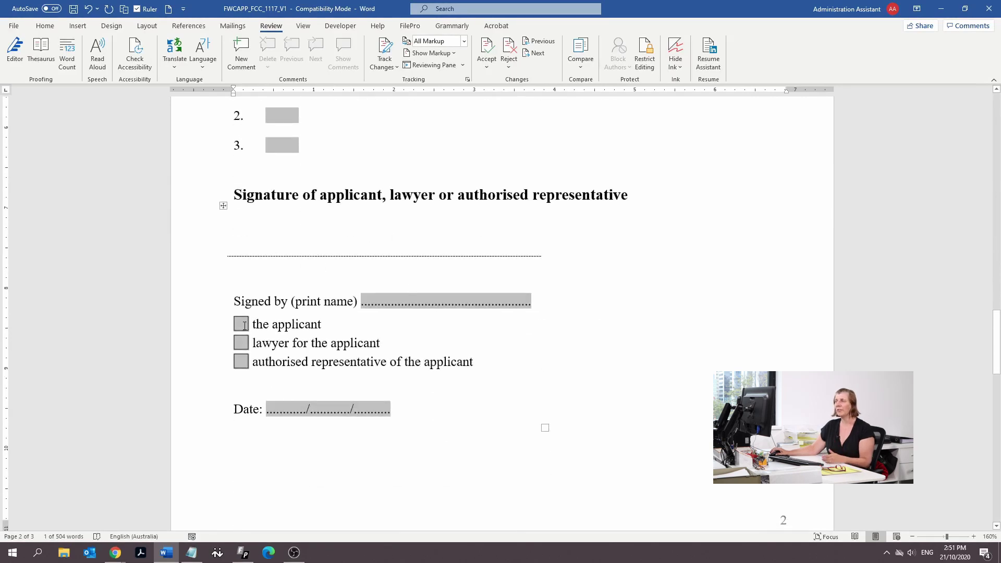
# Set 'the applicant' checkbox in the signature section to Checked
pyautogui.click(230, 326)
pyautogui.doubleClick(241, 324)
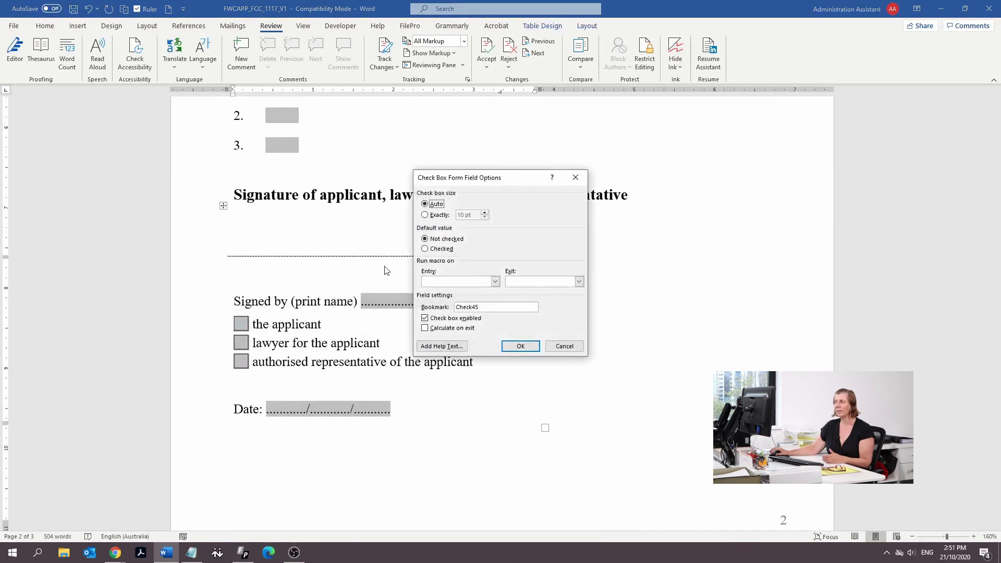
pyautogui.click(437, 253)
pyautogui.click(521, 346)
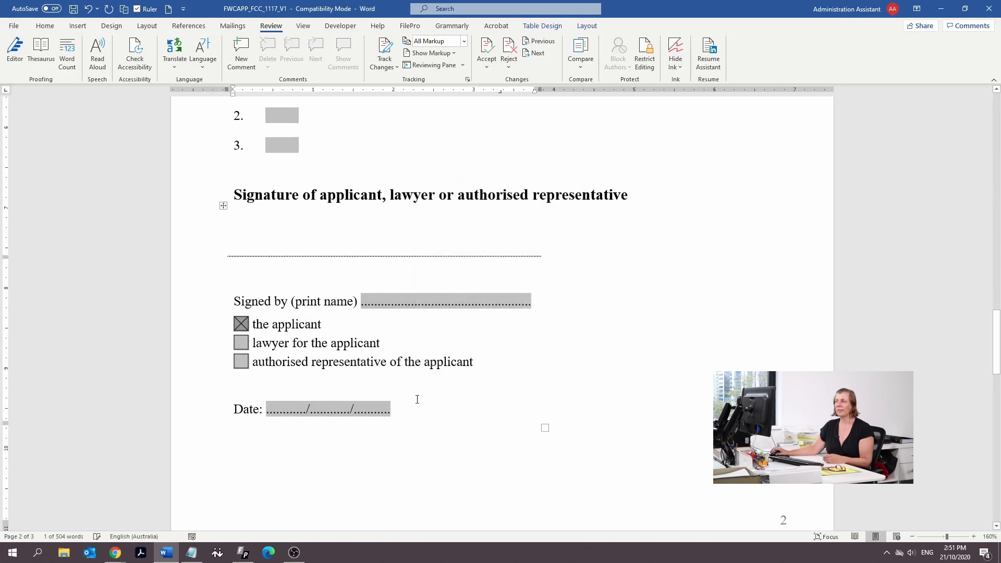
pyautogui.scroll(-10, 417, 399)
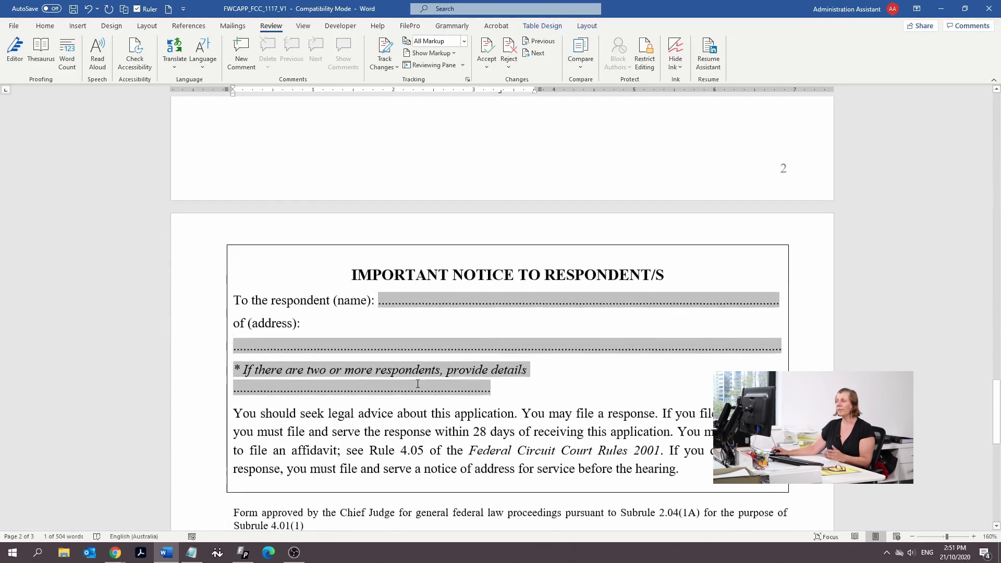
pyautogui.click(421, 184)
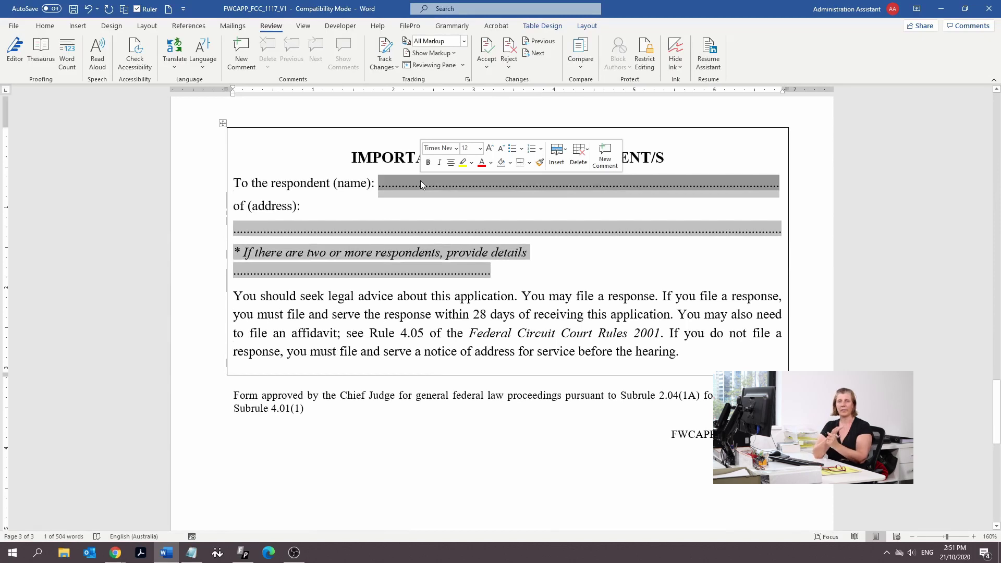
pyautogui.click(303, 25)
pyautogui.scroll(-5, 697, 462)
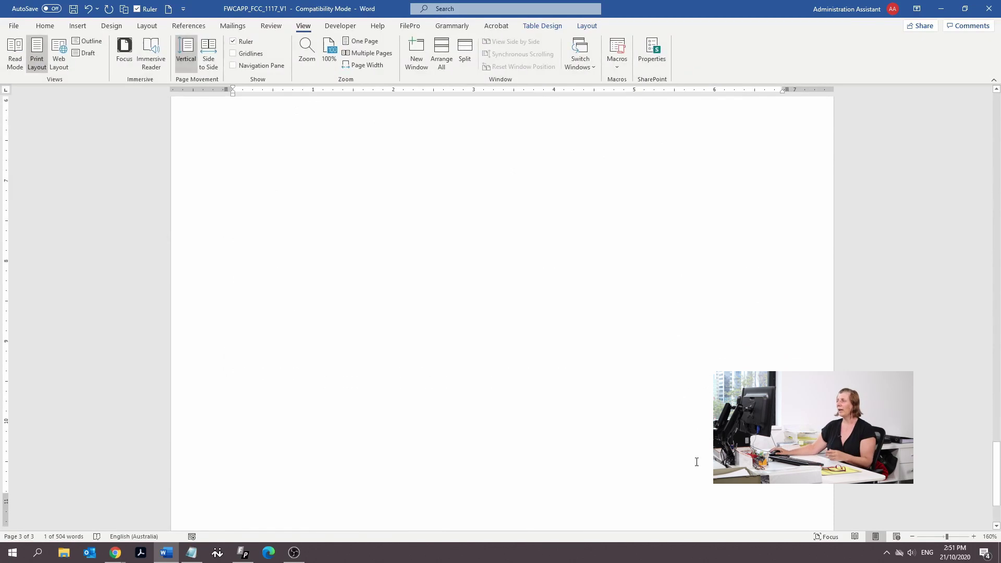
pyautogui.scroll(5, 697, 462)
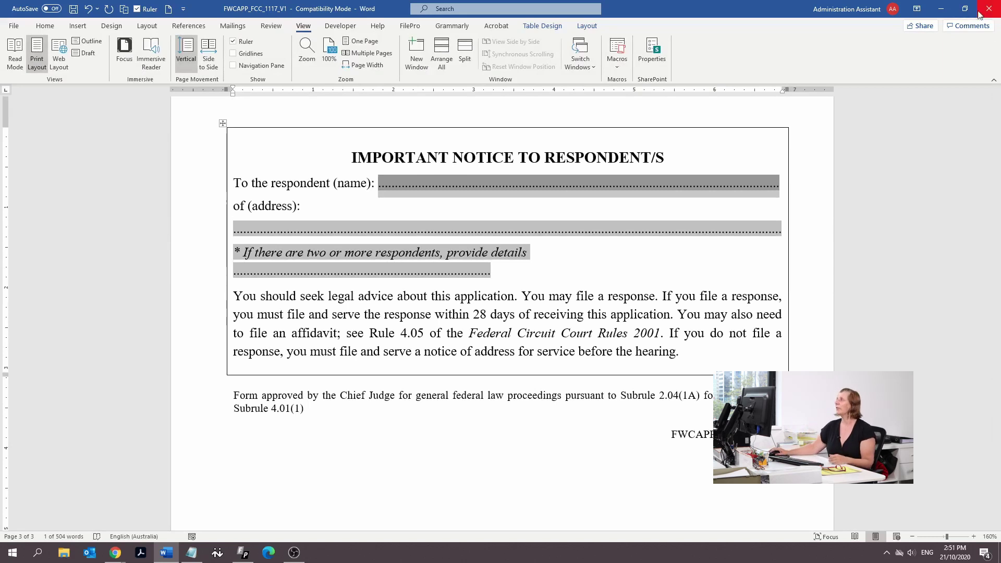
# Minimise Word and open the downloaded 'small claim' document from the desktop
pyautogui.click(943, 10)
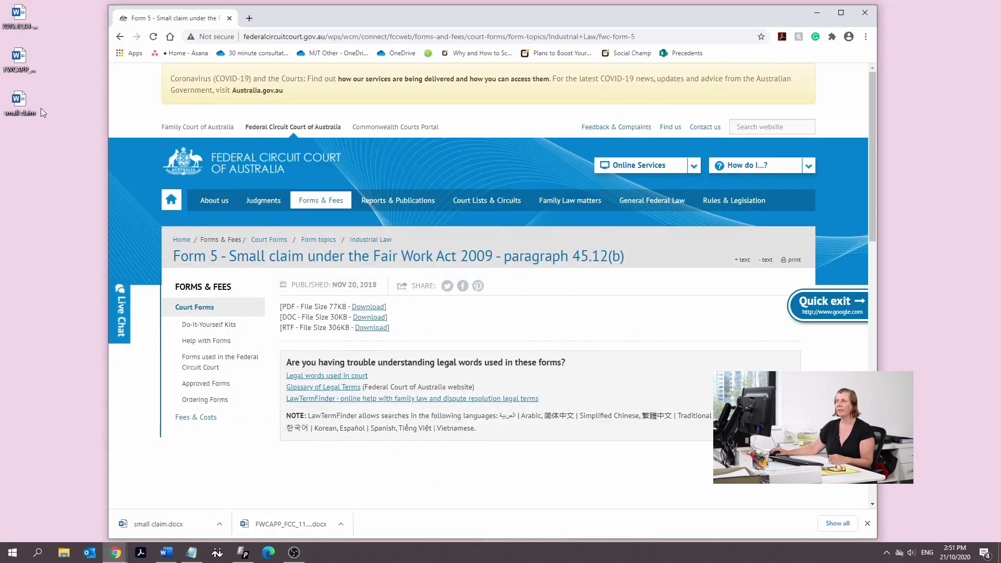
pyautogui.click(17, 107)
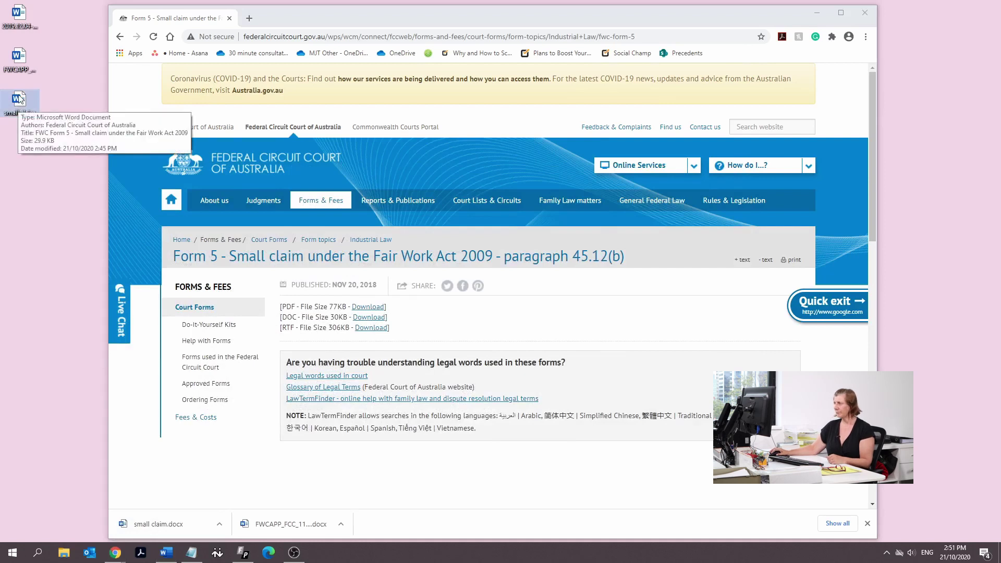
pyautogui.doubleClick(19, 99)
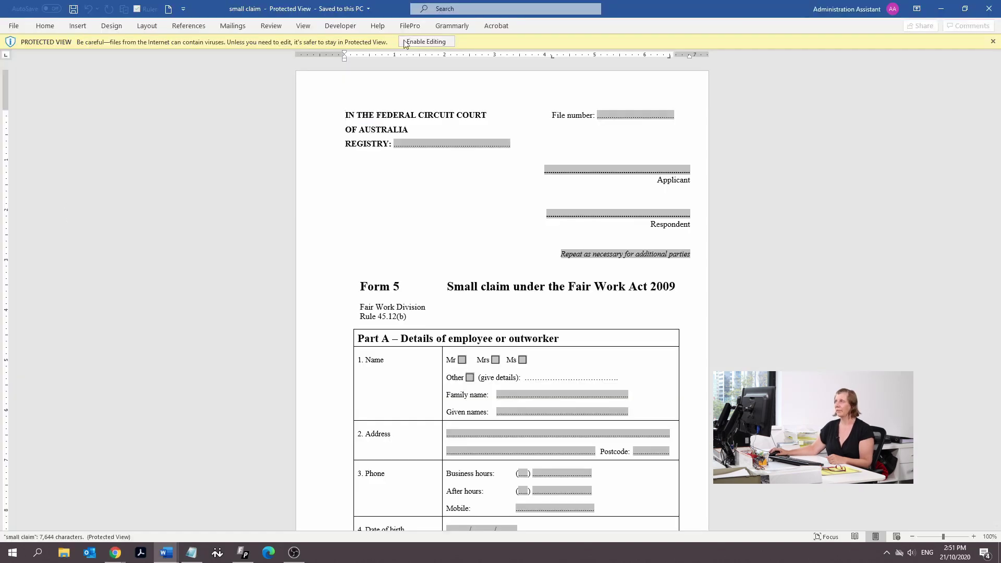
# Enable editing on the small claim form and maximise its window at the top of page 1
pyautogui.scroll(20, 417, 44)
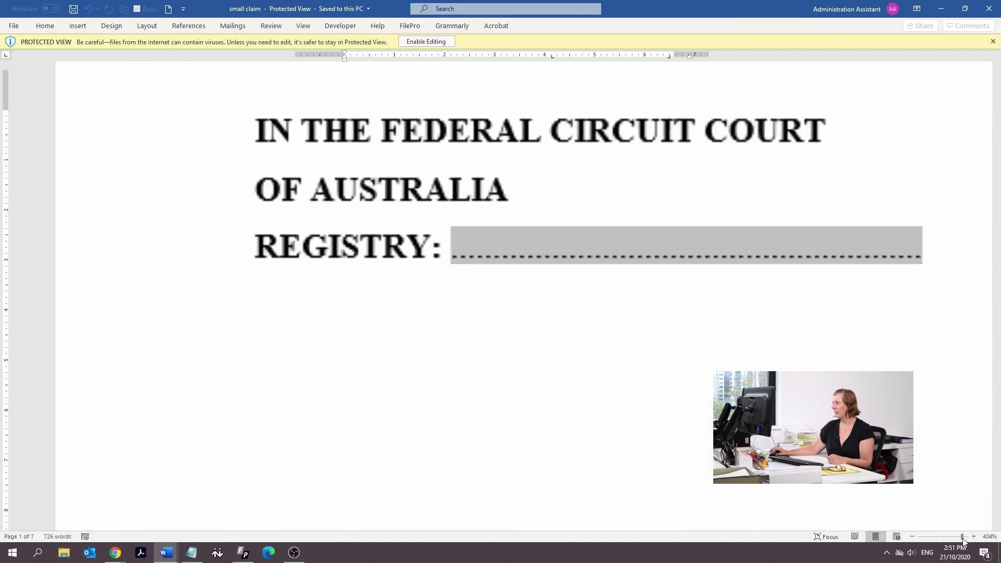
pyautogui.click(426, 42)
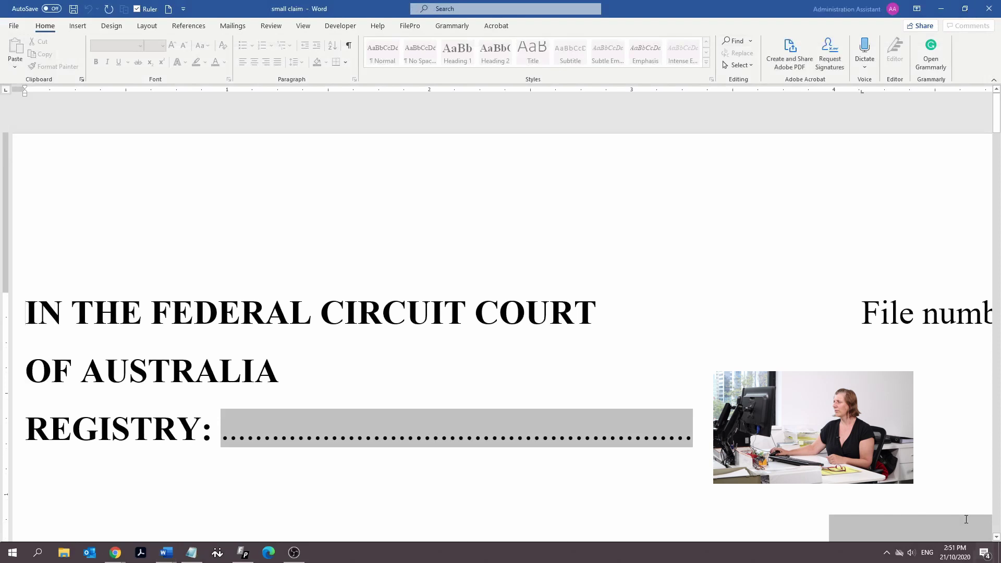
pyautogui.click(973, 12)
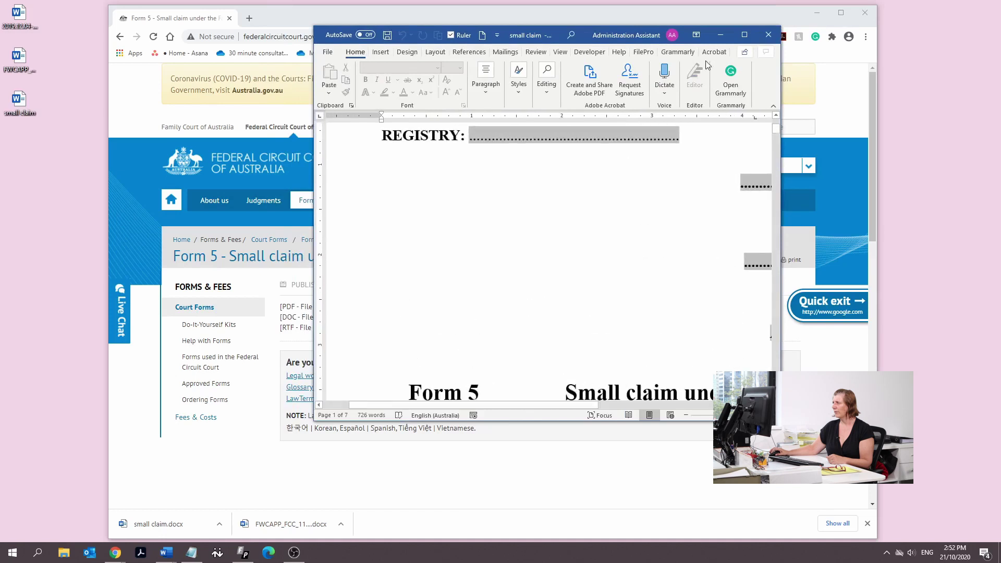
pyautogui.click(744, 36)
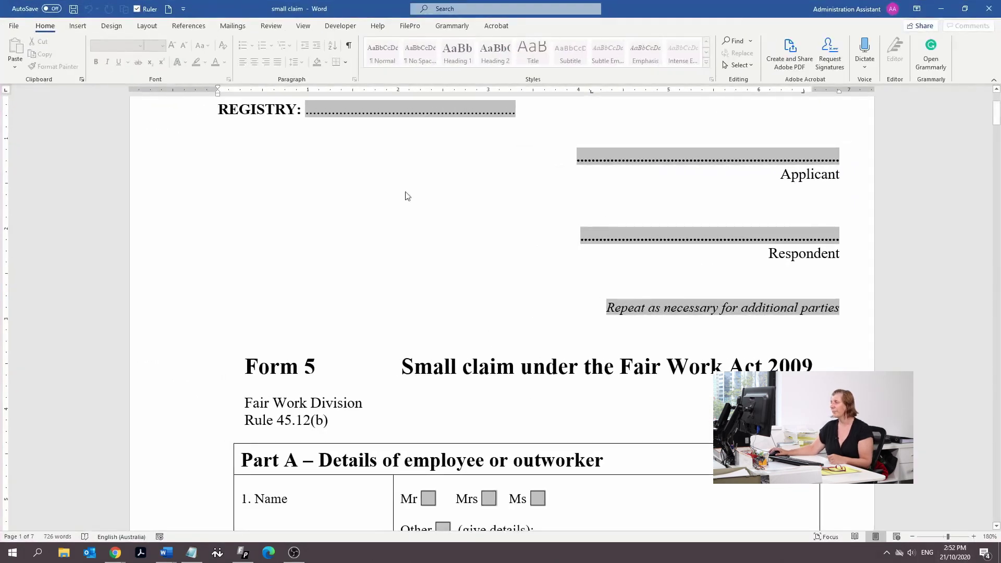
pyautogui.scroll(3, 407, 156)
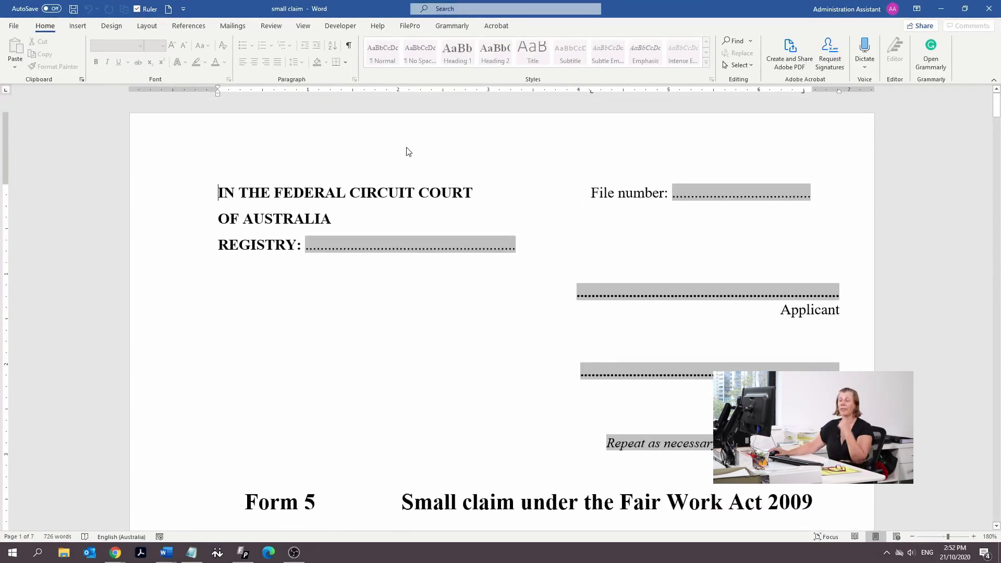
# Select BRISBANE in the Registry line of the FWCAPP_FCC_1117_V1 document
pyautogui.moveTo(167, 552)
pyautogui.click(112, 514)
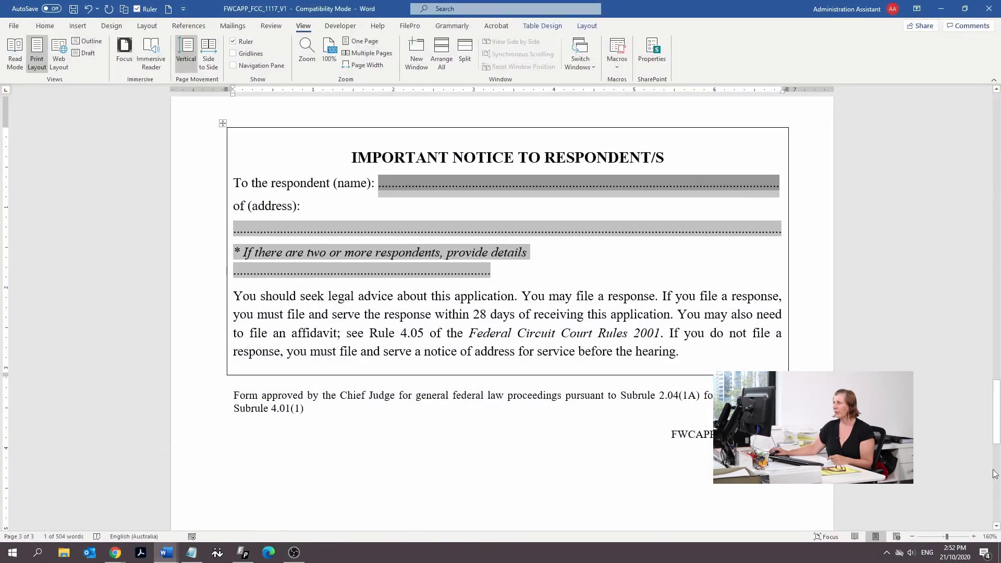
pyautogui.moveTo(996, 412); pyautogui.dragTo(965, 62)
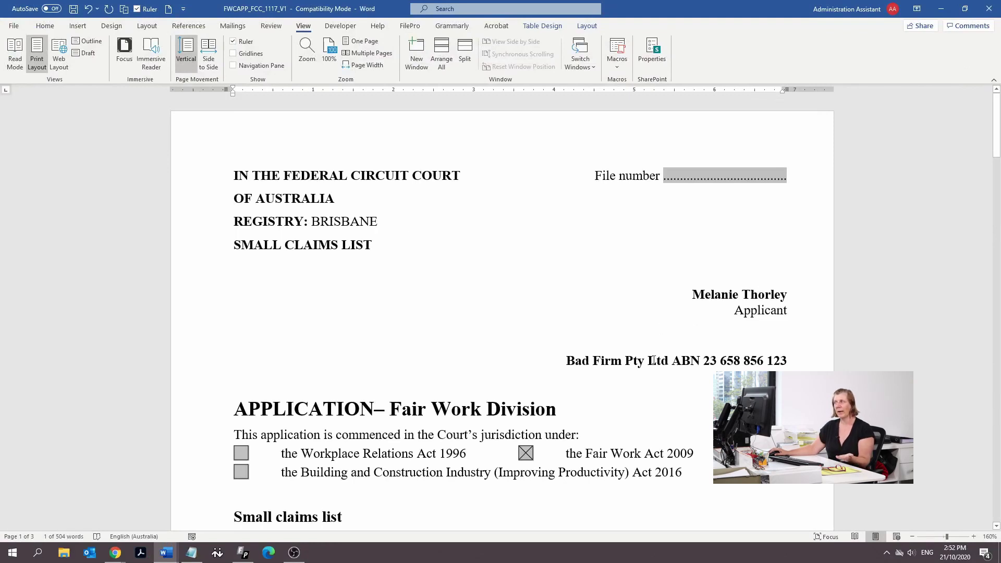
pyautogui.moveTo(380, 222); pyautogui.dragTo(317, 226)
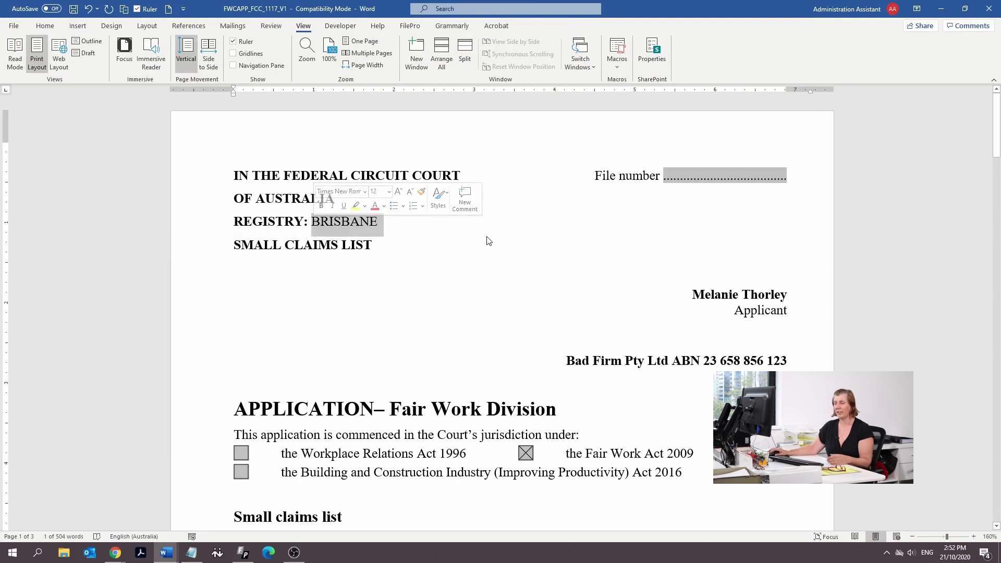
# Enter BRISBANE in the small claim form's Registry and applicant fields
pyautogui.moveTo(159, 555)
pyautogui.click(213, 526)
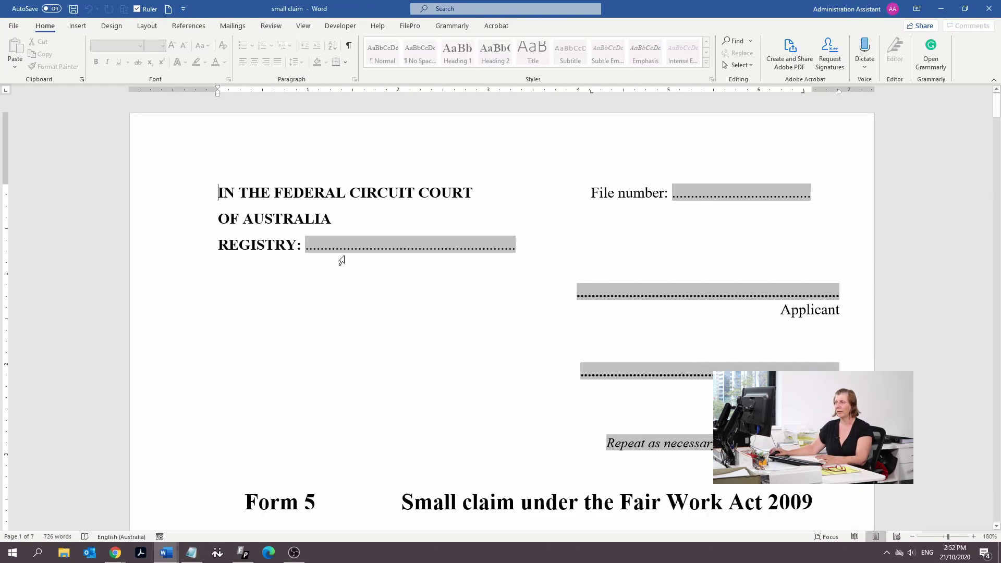
pyautogui.click(422, 245)
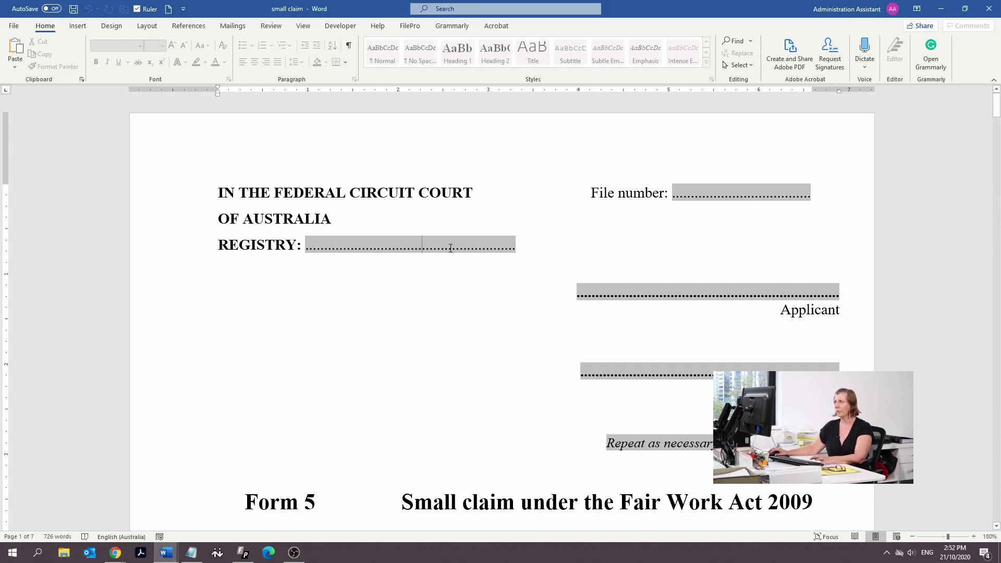
pyautogui.write('BRISBANE')
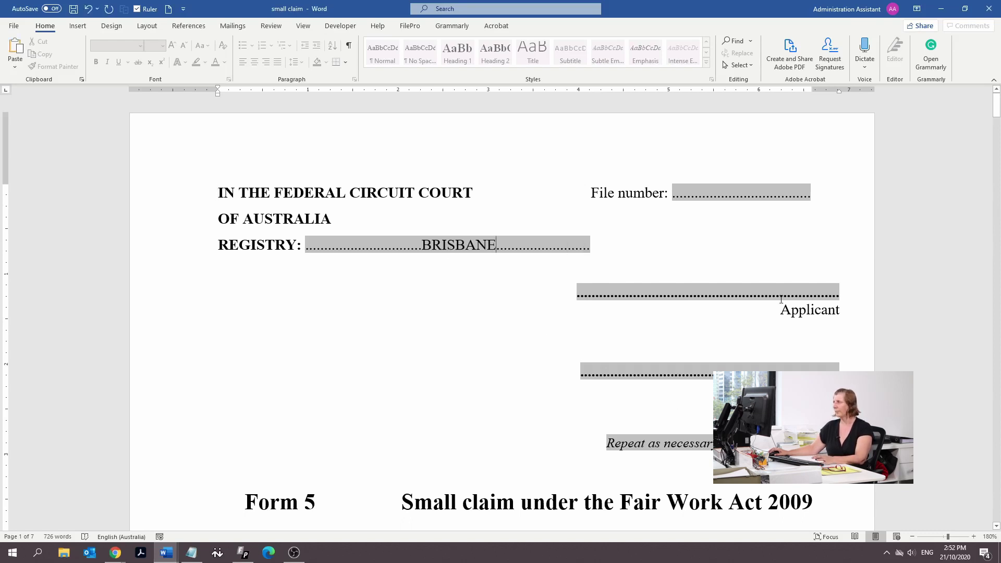
pyautogui.click(784, 292)
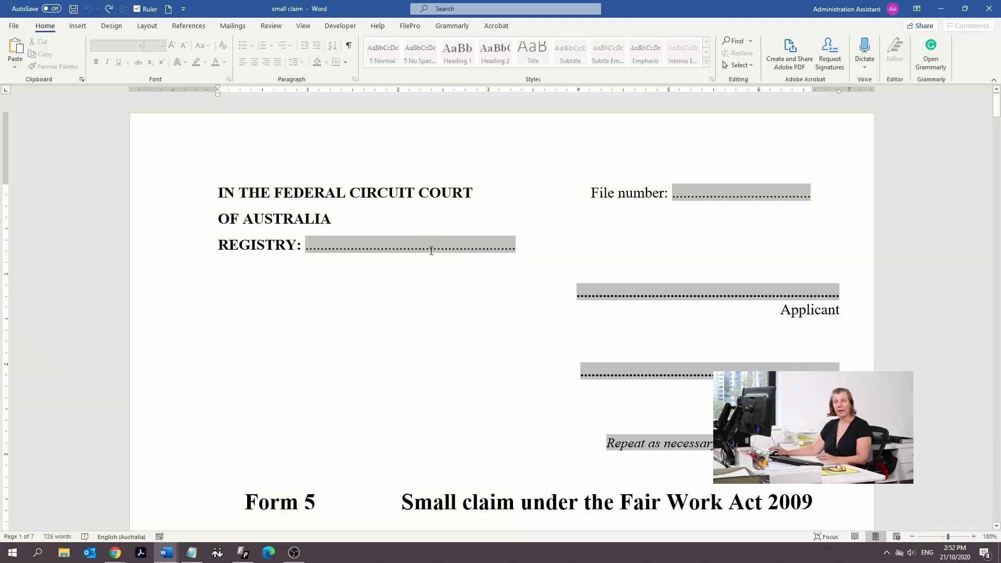
pyautogui.write('BRISBANE')
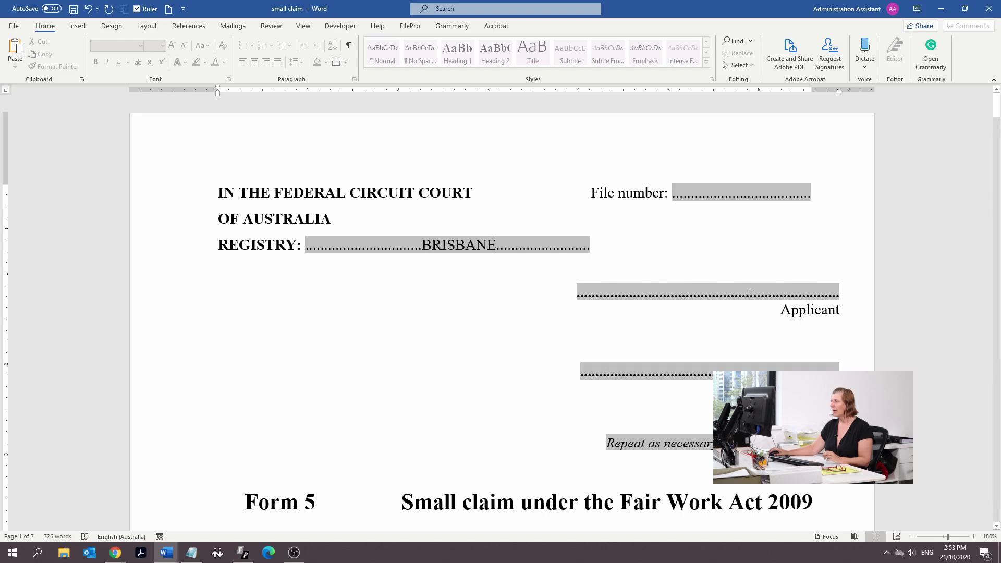
# Select FWCAPP's applicant and respondent lines, then position the cursor on the small claim's applicant line
pyautogui.moveTo(167, 553)
pyautogui.click(115, 503)
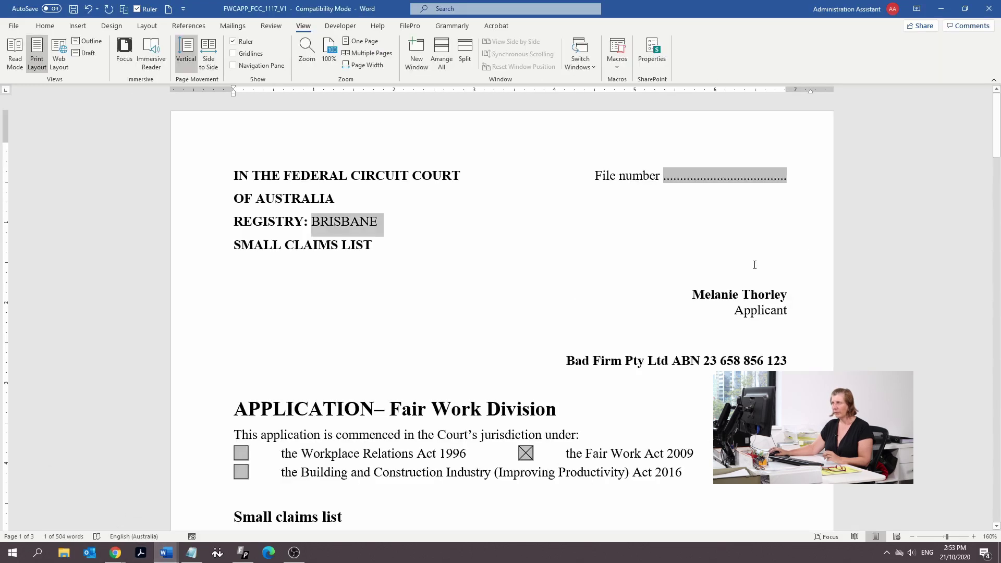
pyautogui.moveTo(798, 301); pyautogui.dragTo(700, 298)
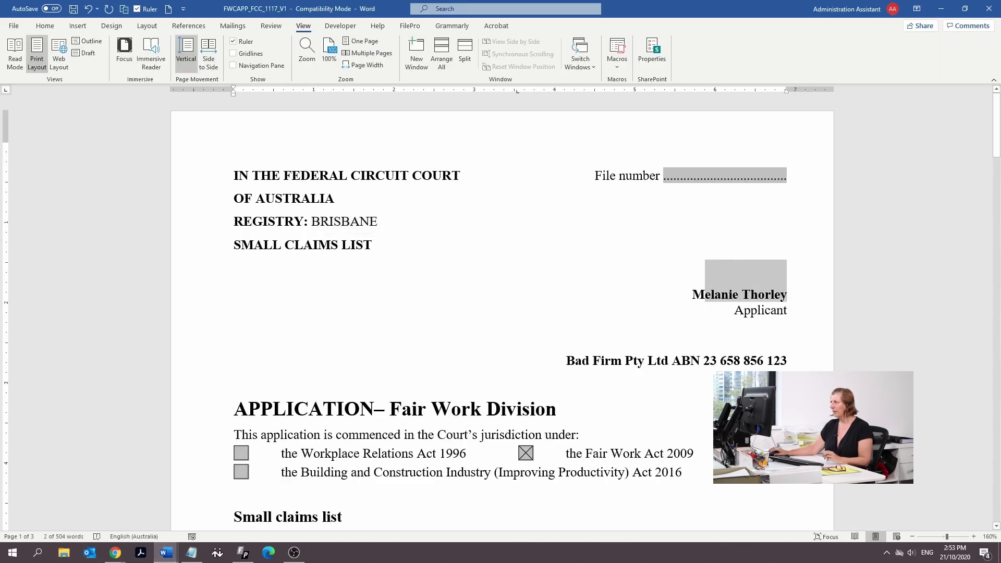
pyautogui.moveTo(792, 363); pyautogui.dragTo(669, 287)
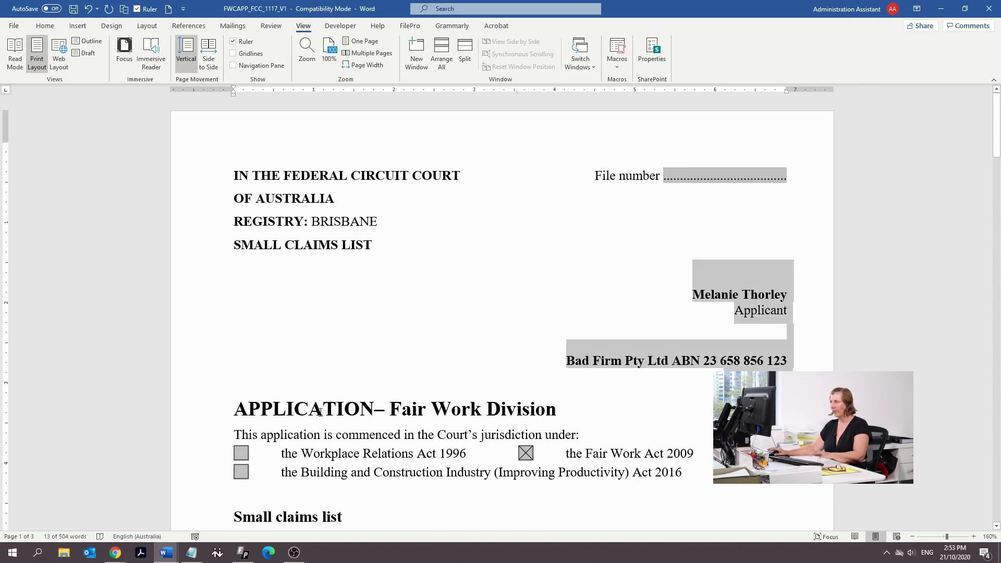
pyautogui.moveTo(166, 552)
pyautogui.click(230, 511)
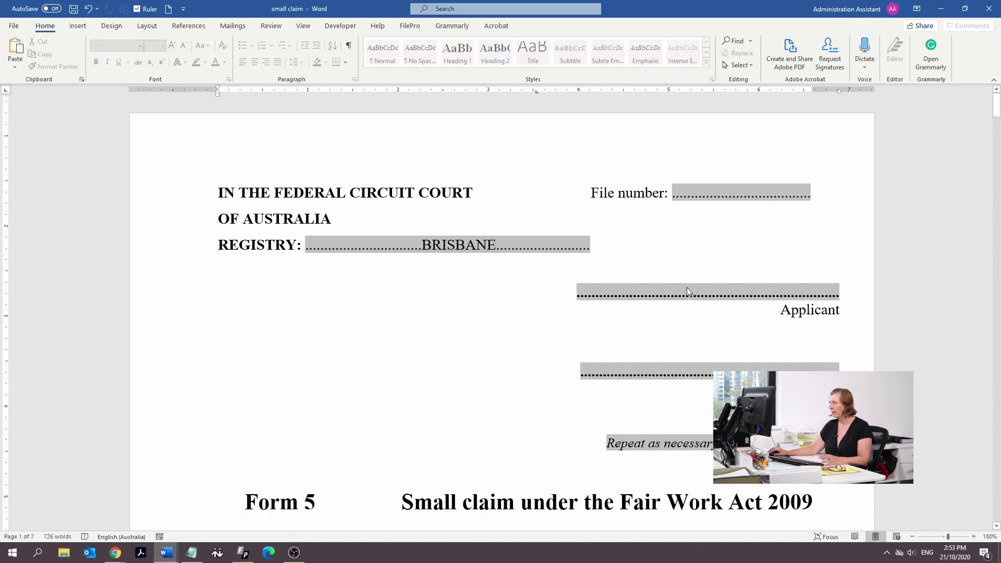
pyautogui.scroll(-3, 678, 297)
pyautogui.click(624, 160)
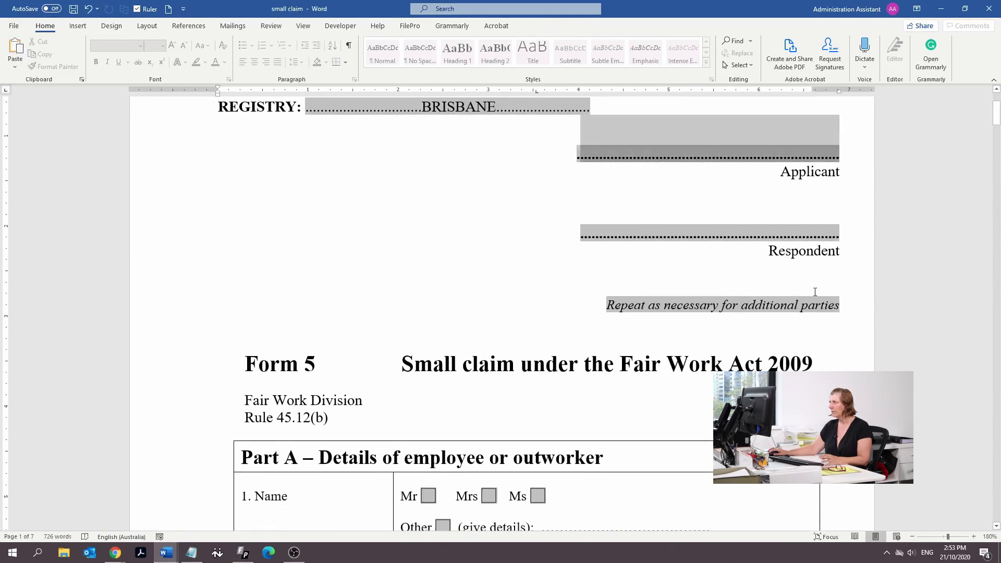
pyautogui.click(841, 305)
pyautogui.click(658, 157)
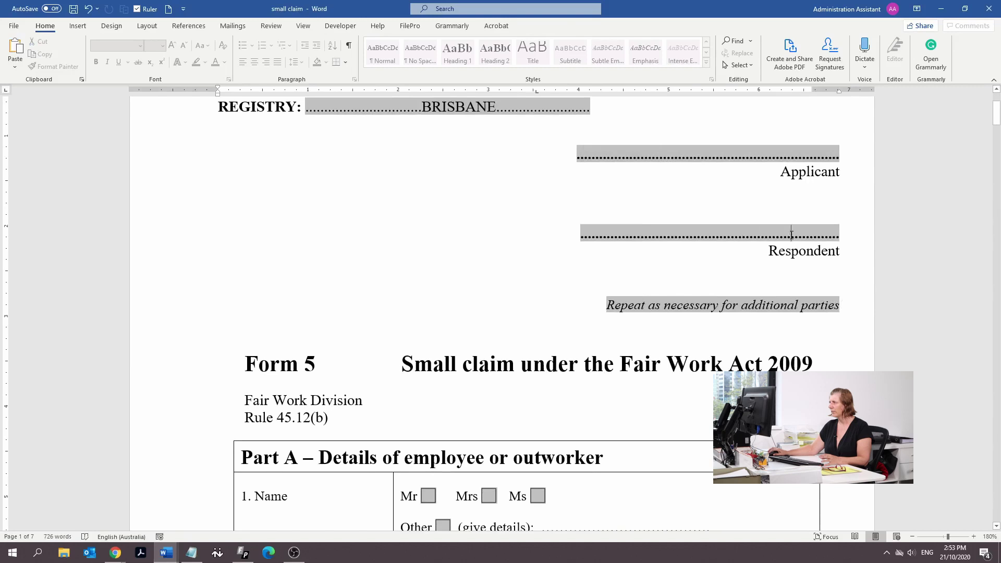
# Select the old FWCAPP application's court header, then undo BRISBANE in the small claim form
pyautogui.click(166, 553)
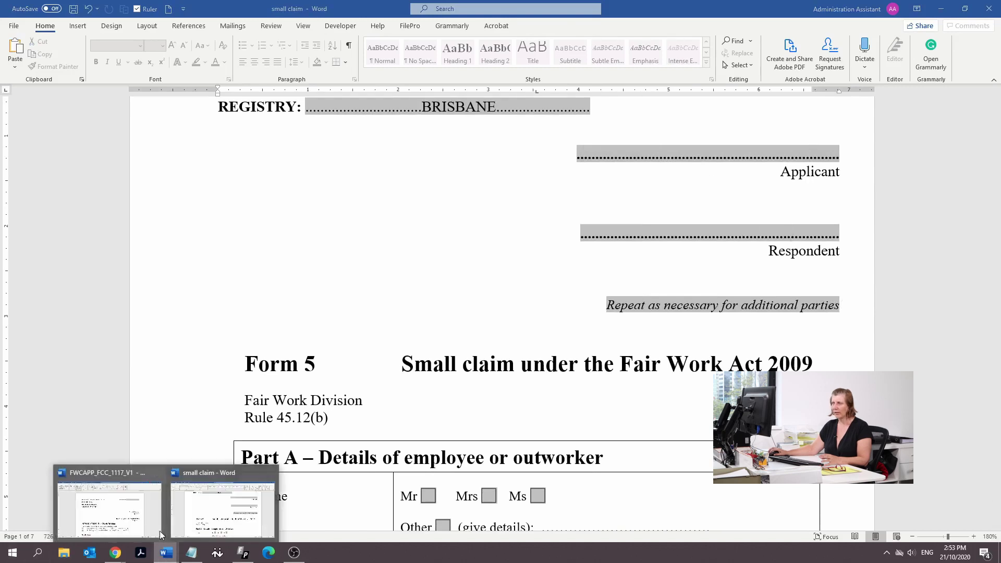
pyautogui.click(132, 520)
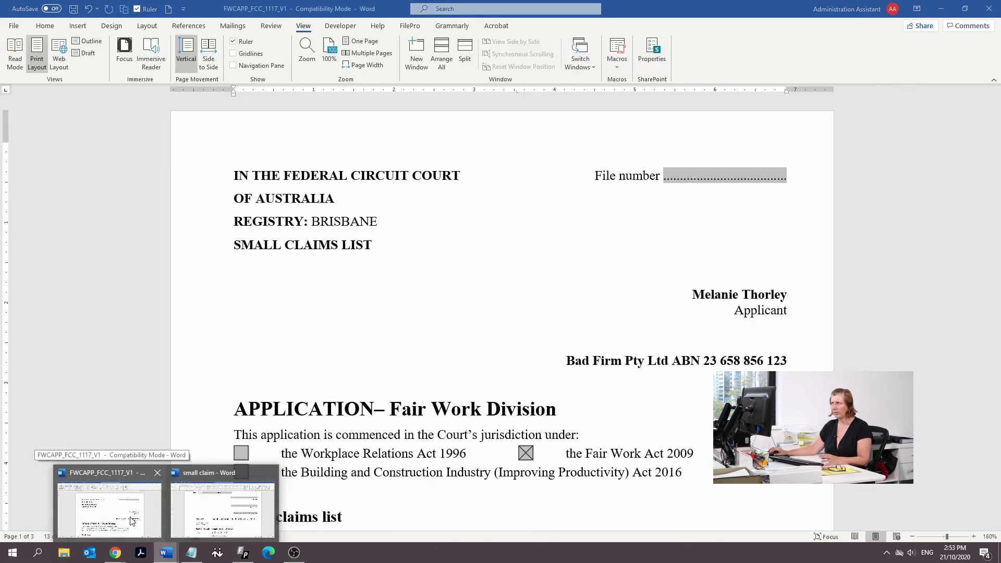
pyautogui.moveTo(221, 521)
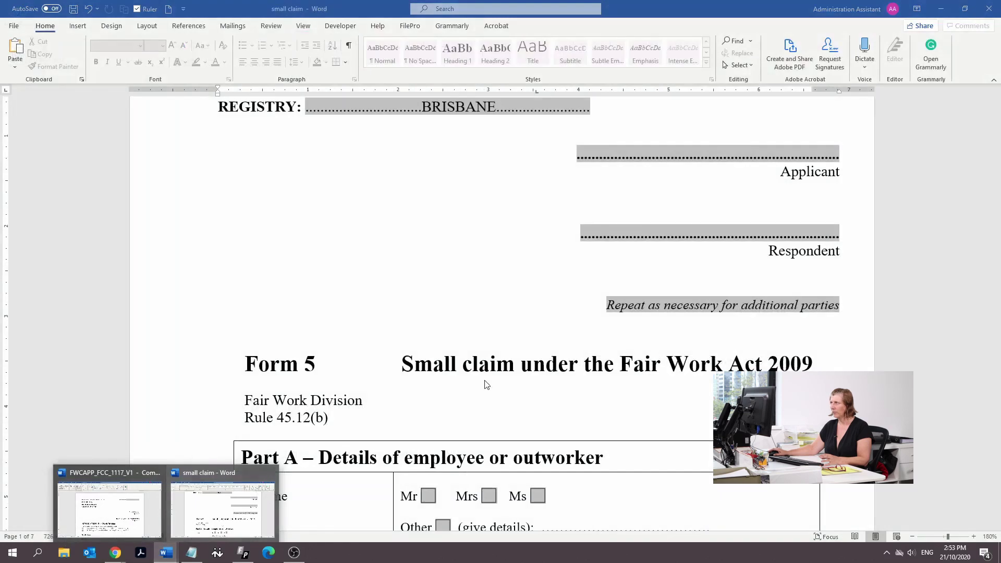
pyautogui.scroll(3, 485, 385)
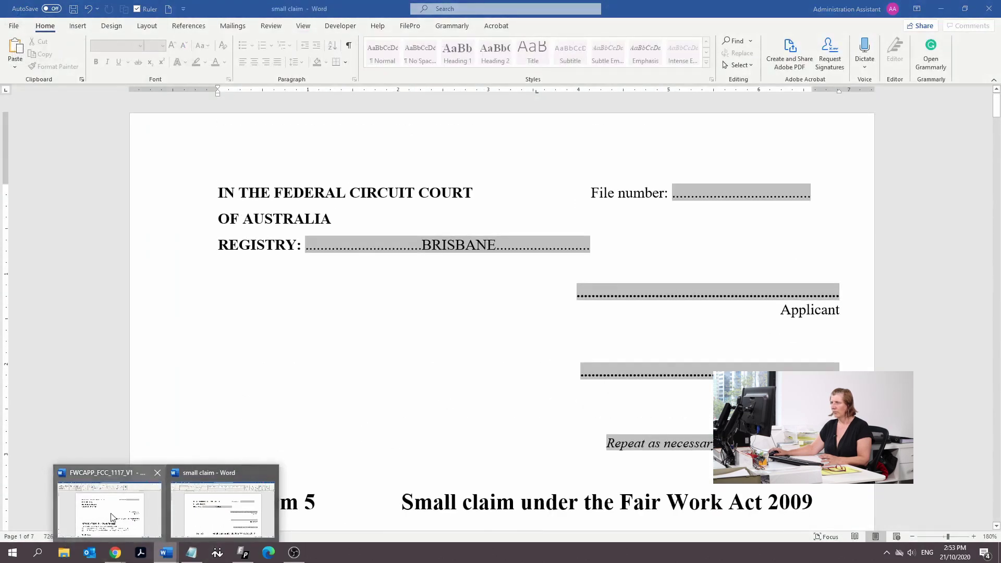
pyautogui.click(109, 509)
pyautogui.hotkey('ctrl', 'shift', 'Home')
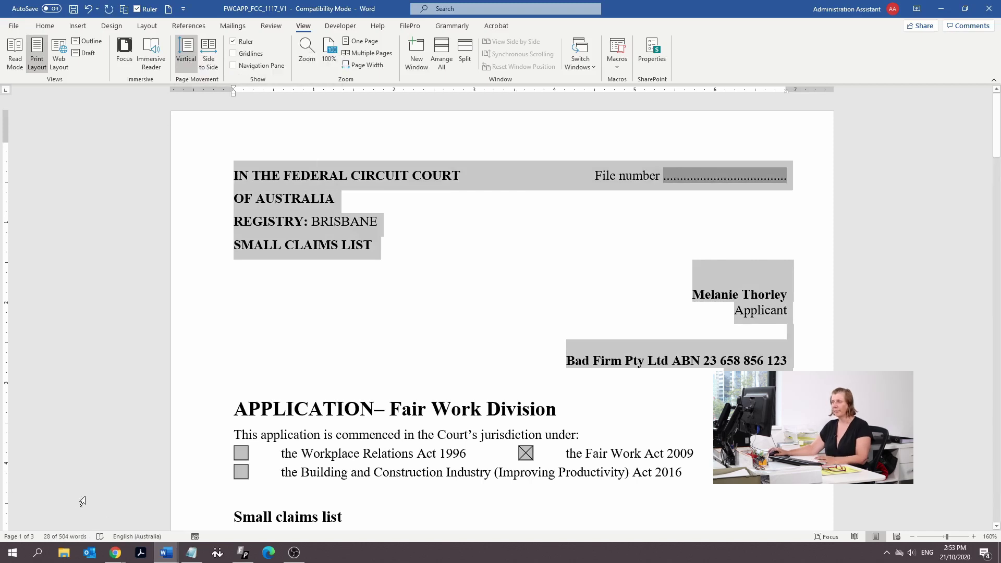
pyautogui.click(166, 553)
pyautogui.click(227, 503)
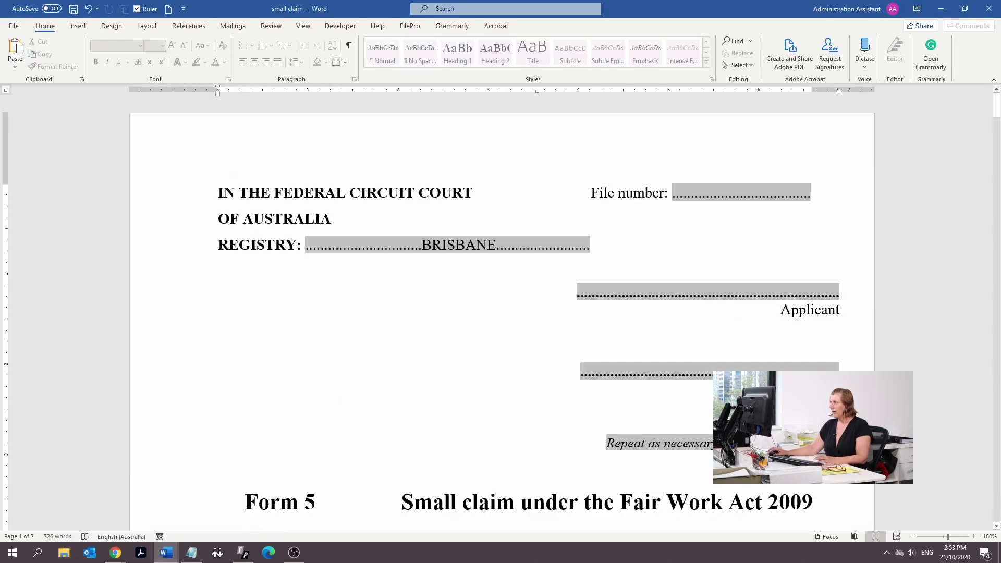
pyautogui.scroll(-3, 257, 160)
pyautogui.scroll(3, 364, 280)
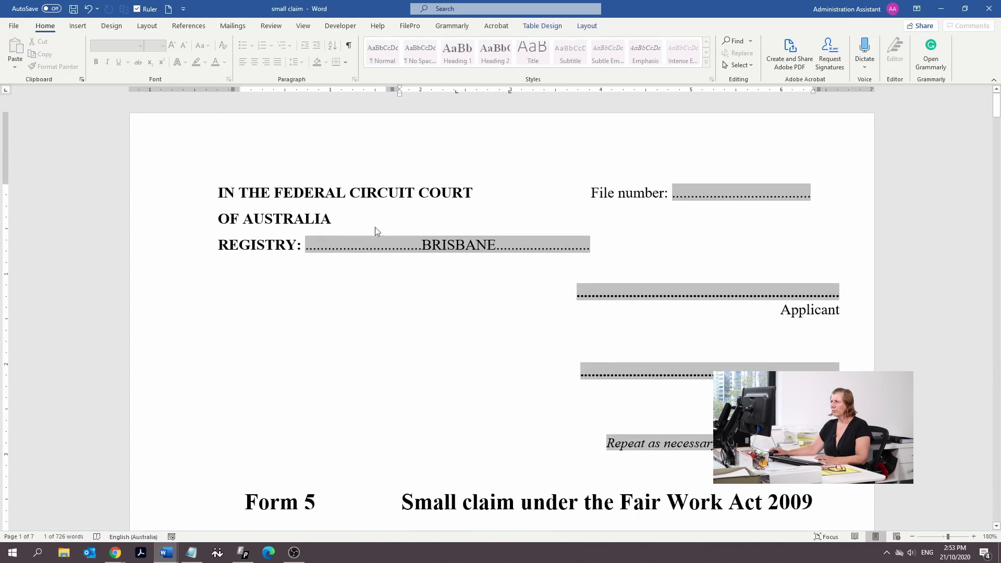
pyautogui.hotkey('ctrl', 'z')
pyautogui.scroll(-3, 416, 364)
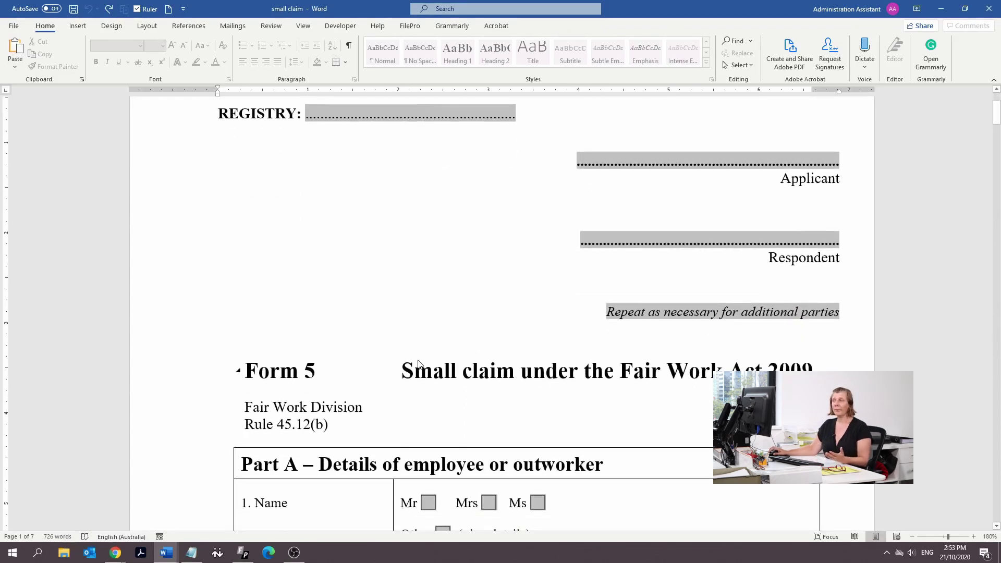
pyautogui.scroll(3, 416, 364)
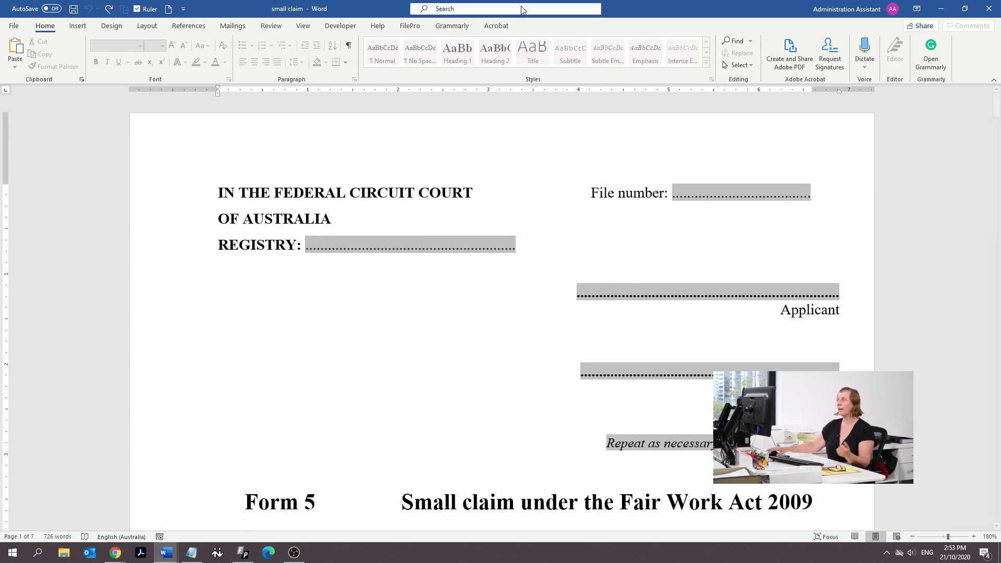
# Place the small claim window on the right half and FWCAPP on the left, both full height
pyautogui.click(965, 8)
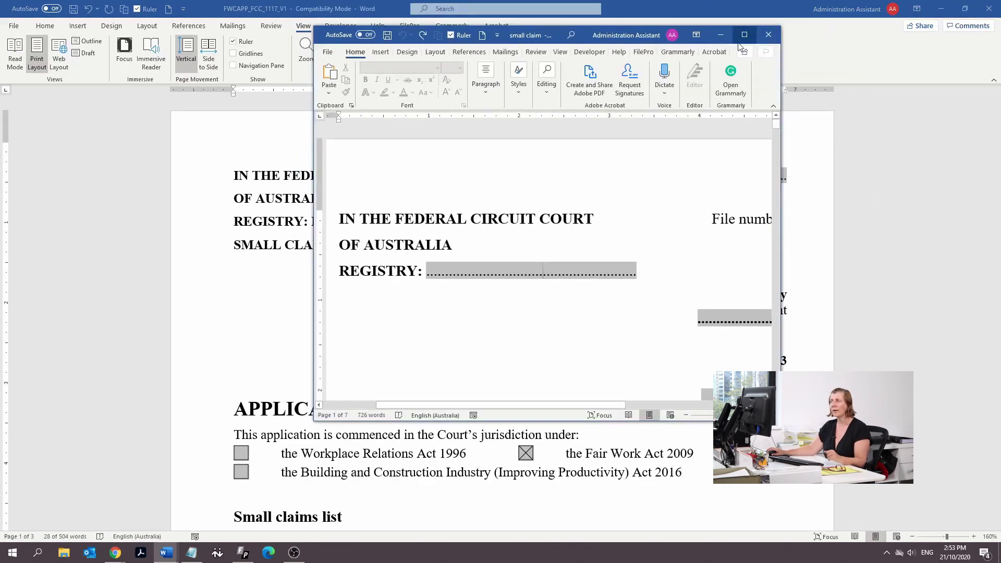
pyautogui.moveTo(646, 41); pyautogui.dragTo(864, 17)
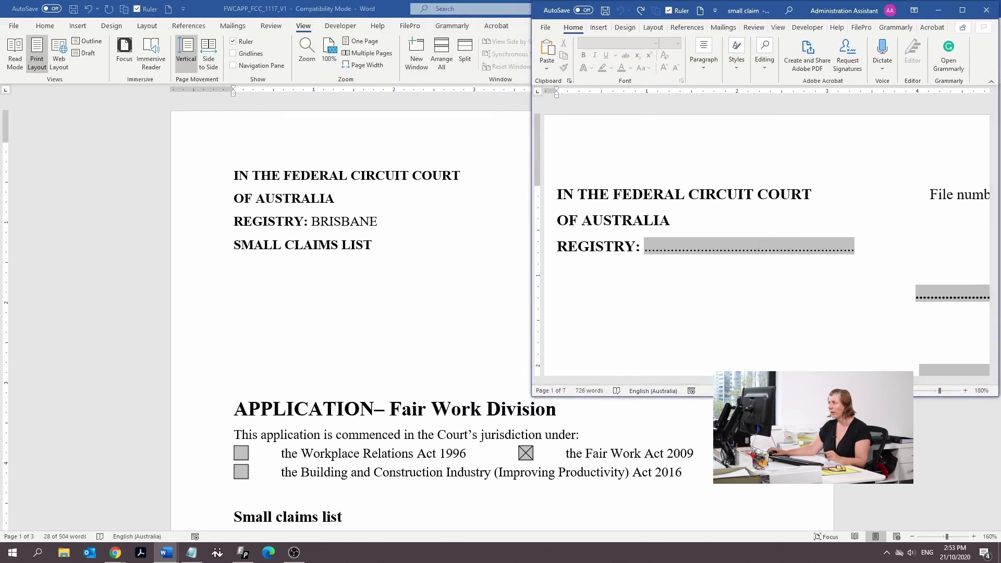
pyautogui.moveTo(626, 397); pyautogui.dragTo(626, 527)
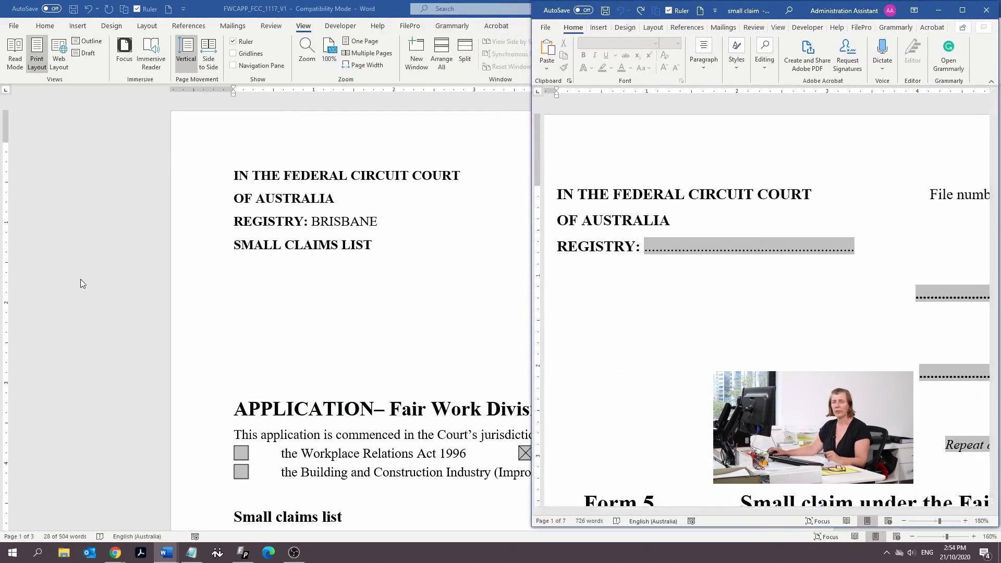
pyautogui.click(938, 10)
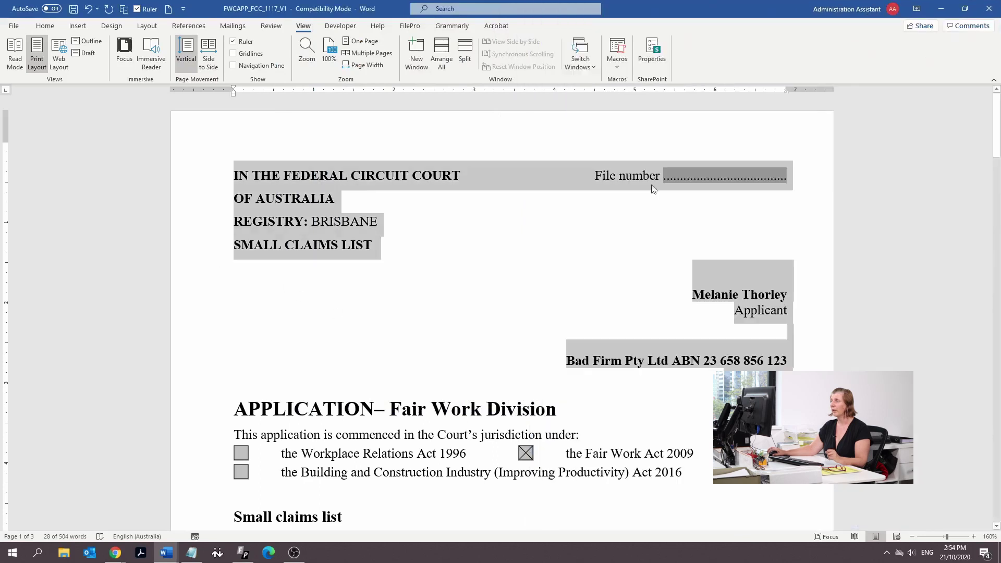
pyautogui.click(964, 12)
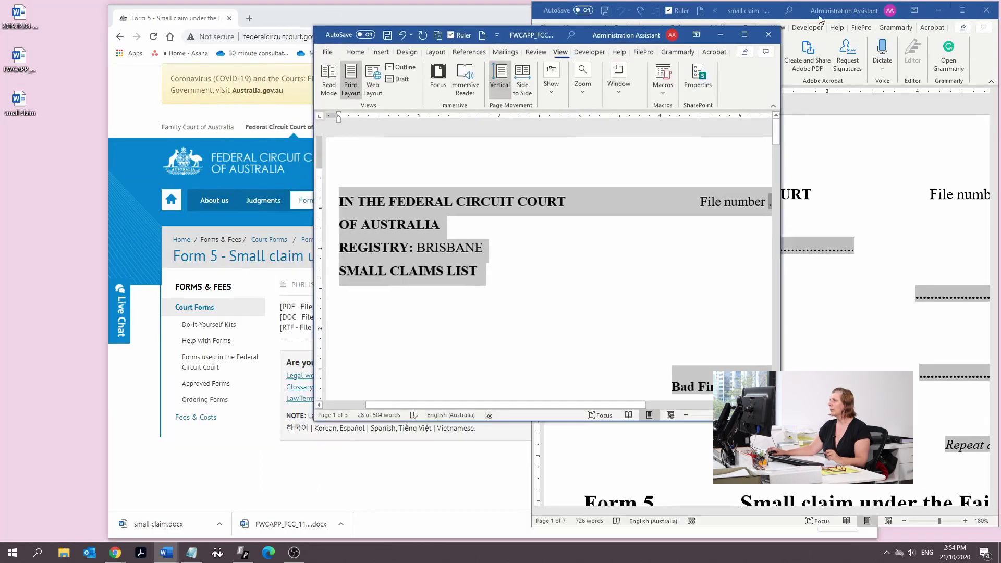
pyautogui.moveTo(630, 32); pyautogui.dragTo(326, 11)
pyautogui.moveTo(480, 403); pyautogui.dragTo(517, 541)
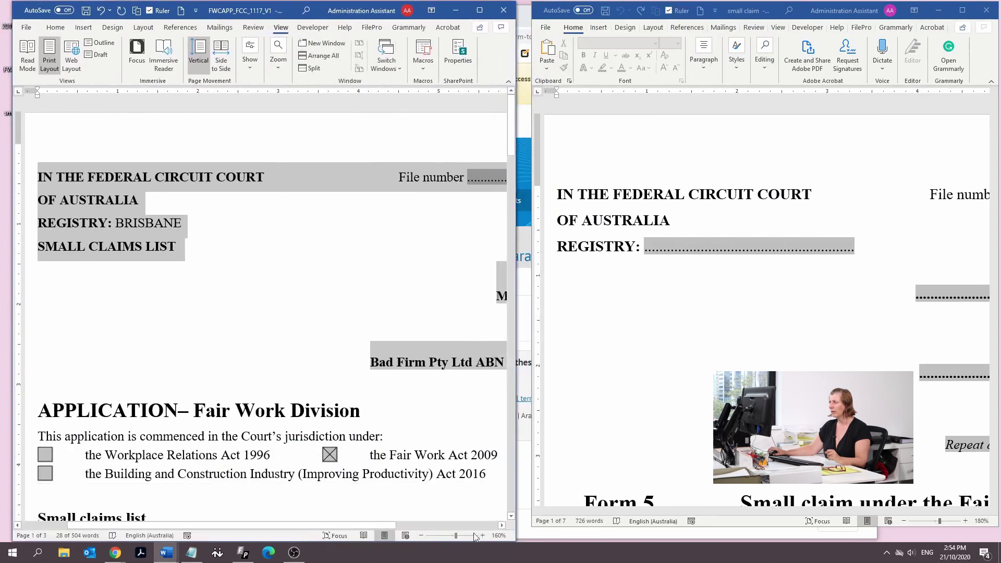
# Zoom both the FWCAPP document and the small claim form out to 120%
pyautogui.click(421, 535)
pyautogui.click(421, 536)
pyautogui.click(421, 536)
pyautogui.click(420, 535)
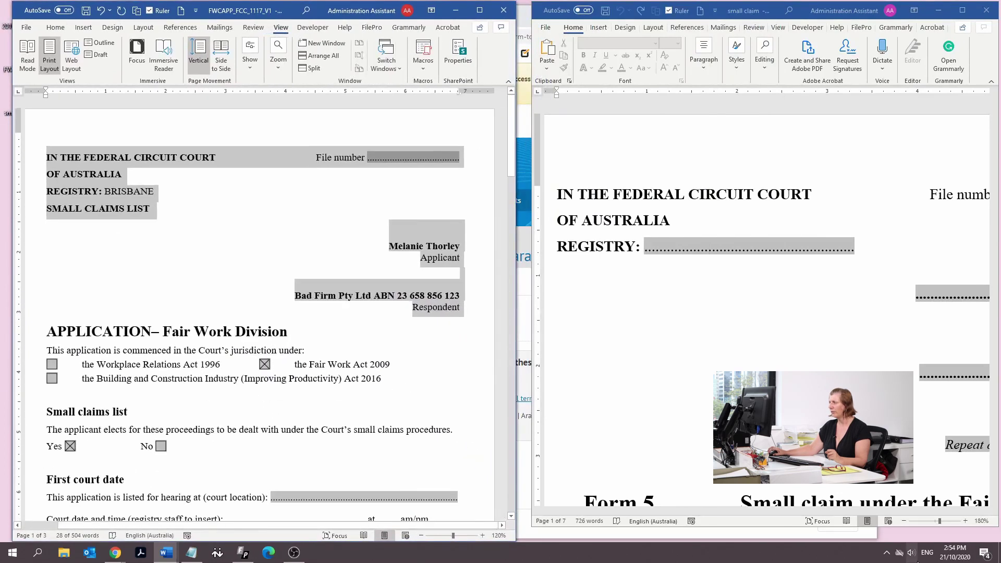
pyautogui.click(903, 521)
pyautogui.click(904, 521)
pyautogui.click(904, 521)
pyautogui.click(904, 521)
pyautogui.click(904, 521)
pyautogui.click(904, 521)
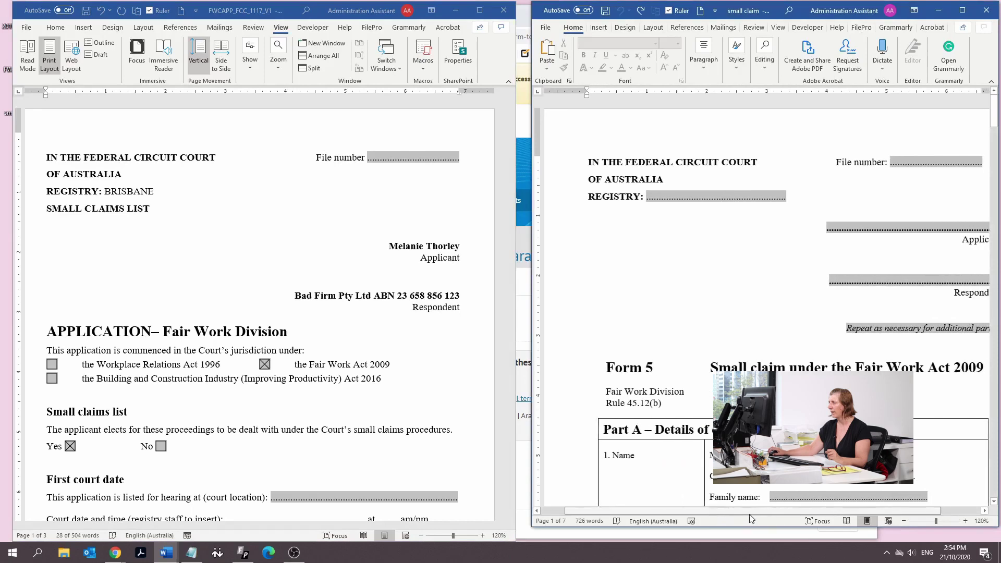
# Enter BRISBANE in the small claim form's dotted Registry field
pyautogui.click(693, 196)
pyautogui.write('BRISBANE')
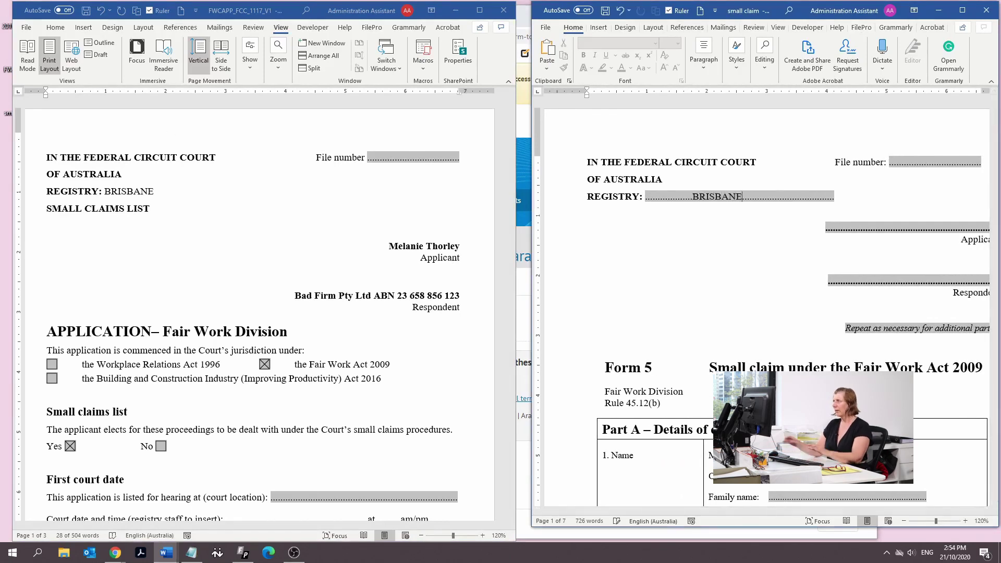
pyautogui.press('Delete')
pyautogui.press('Delete')
pyautogui.press('Delete')
pyautogui.press('Delete')
pyautogui.press('Delete')
pyautogui.press('Delete')
pyautogui.press('Delete')
pyautogui.press('Delete')
pyautogui.press('Delete')
pyautogui.press('Delete')
pyautogui.press('Delete')
pyautogui.press('Delete')
pyautogui.press('Delete')
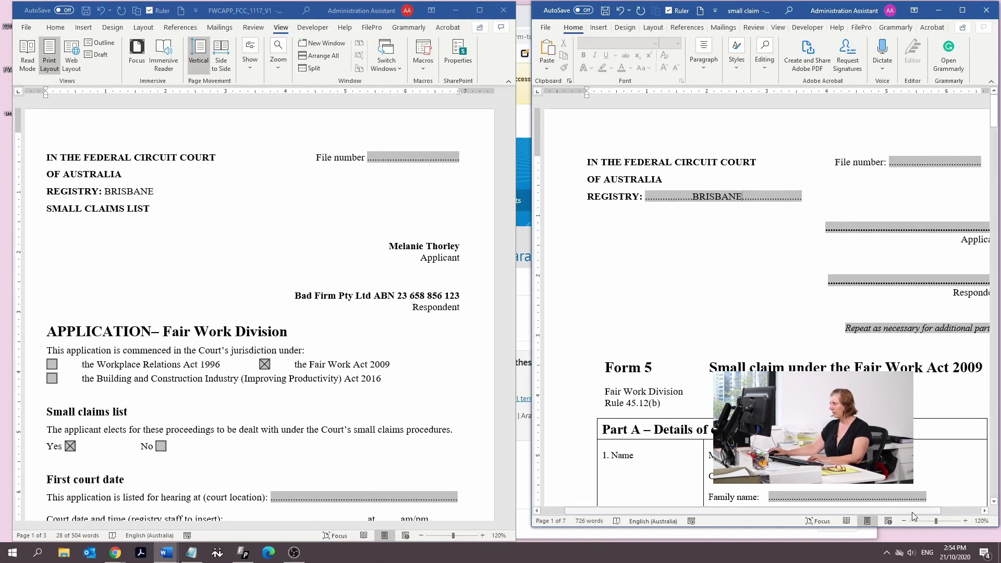
pyautogui.moveTo(916, 512); pyautogui.dragTo(945, 512)
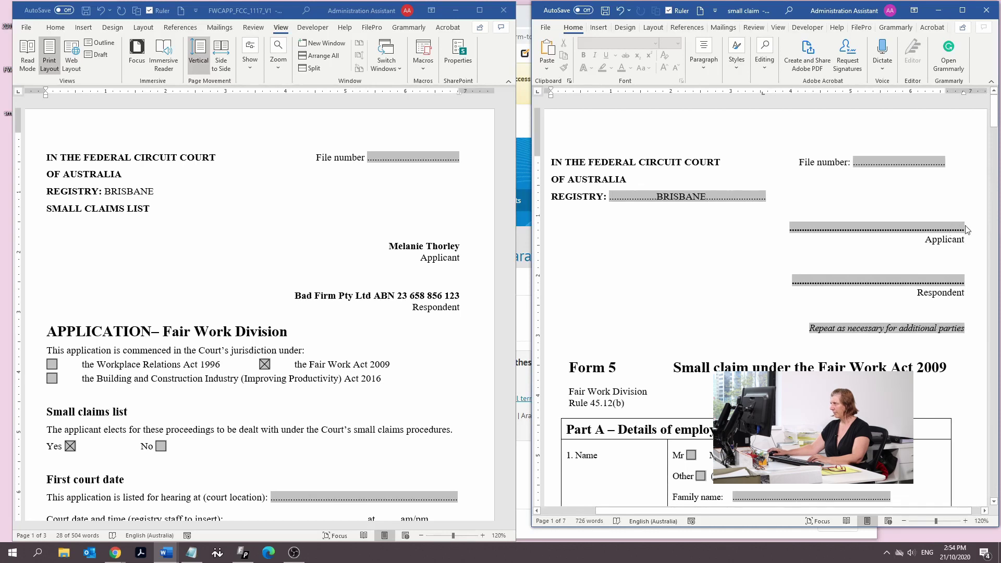
# Replace the Applicant placeholder with the applicant's name and the Respondent with Bad Firm Pty Ltd and its ABN
pyautogui.moveTo(964, 226); pyautogui.dragTo(763, 235)
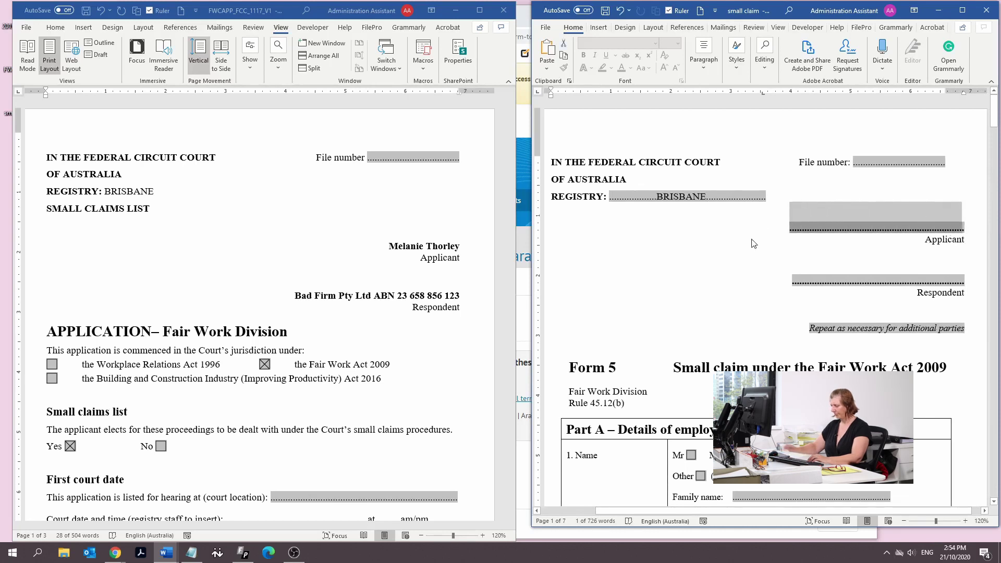
pyautogui.press('Delete')
pyautogui.doubleClick(884, 285)
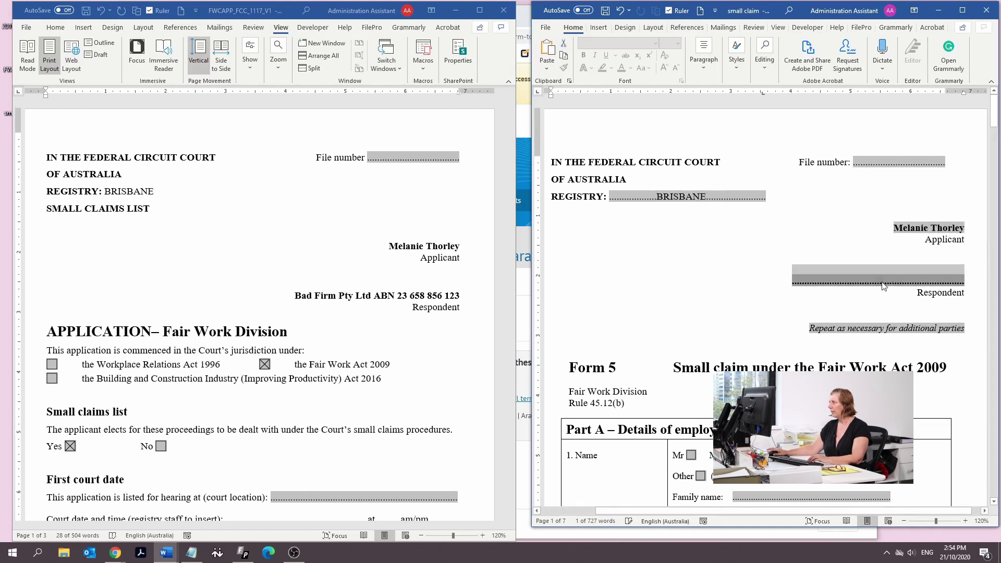
pyautogui.press('Delete')
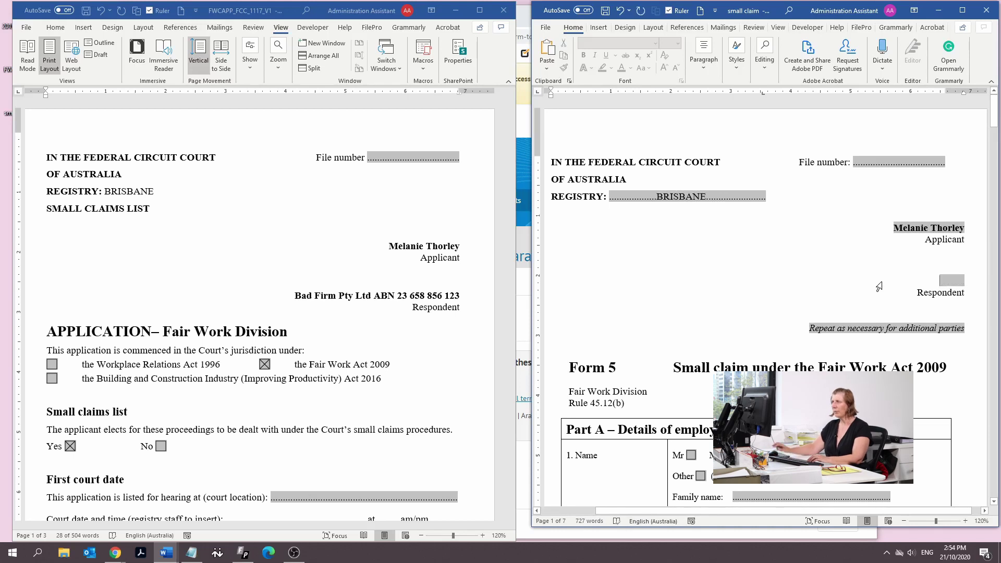
pyautogui.write('Bad Firm')
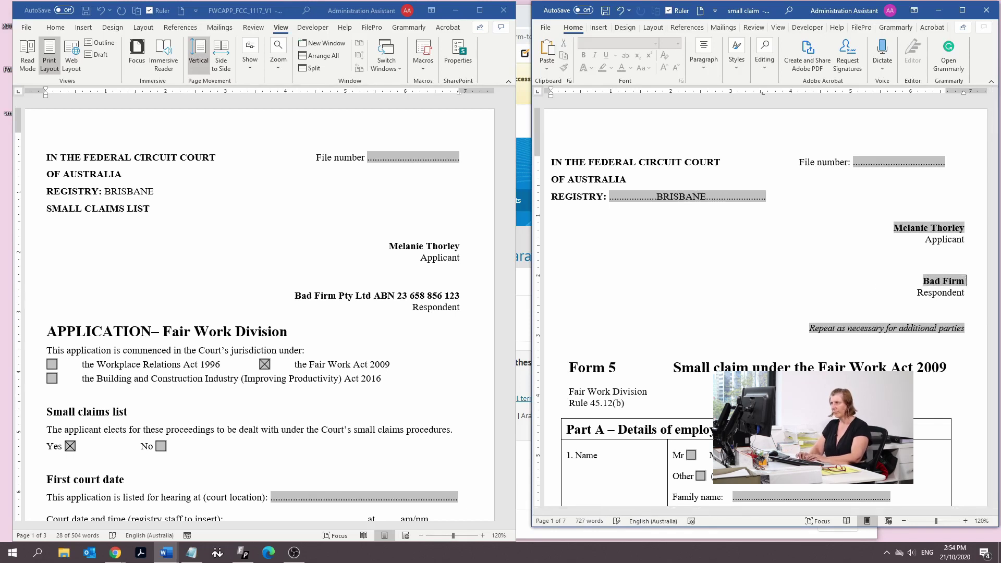
pyautogui.write(' Pty Ltd')
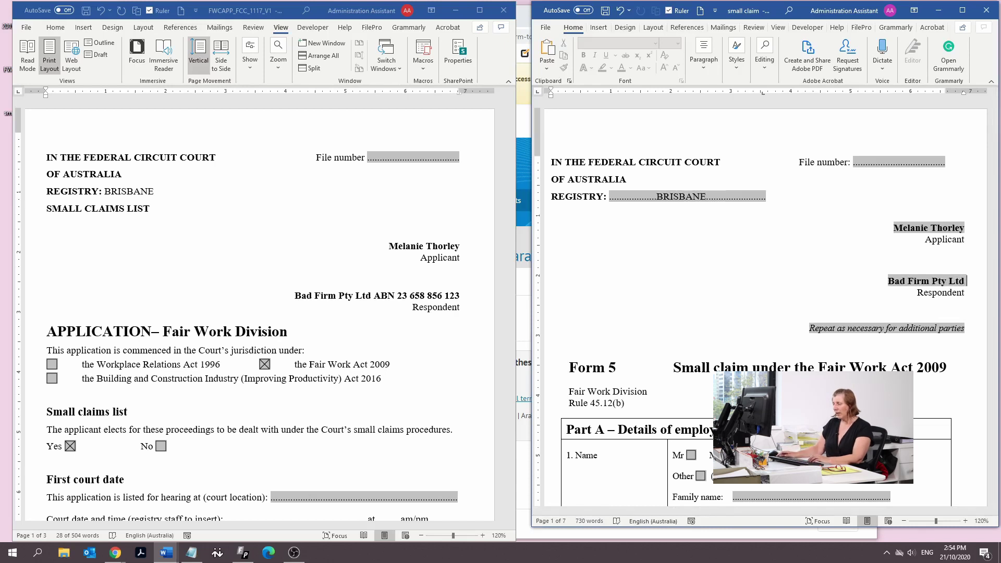
pyautogui.write(' ABN')
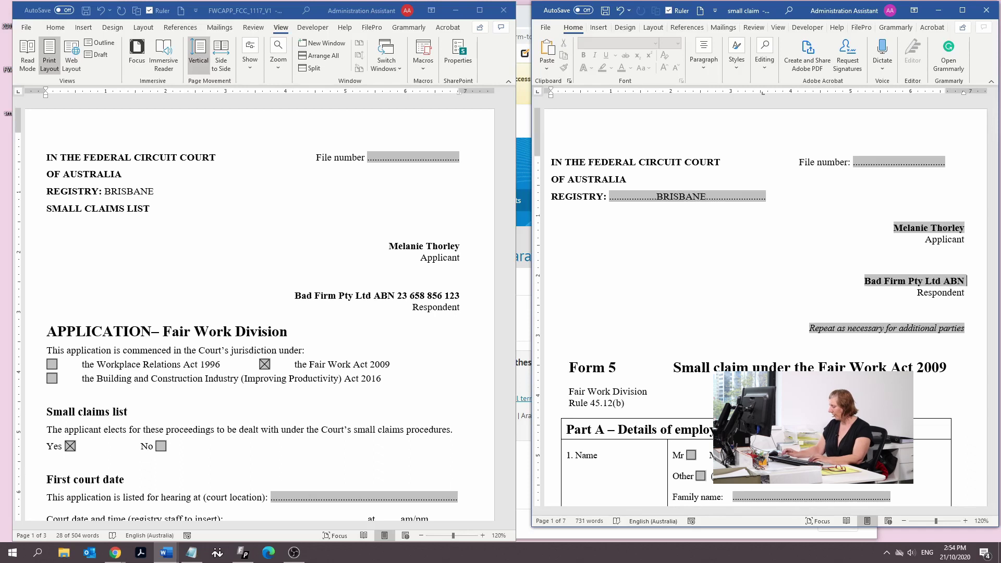
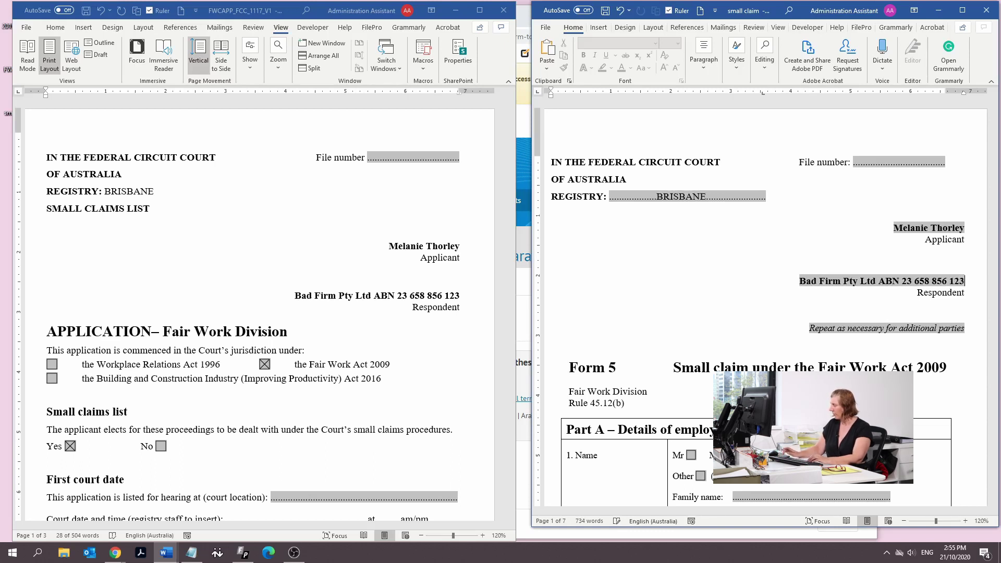
# Select the 'Repeat as necessary' note below the parties
pyautogui.click(964, 330)
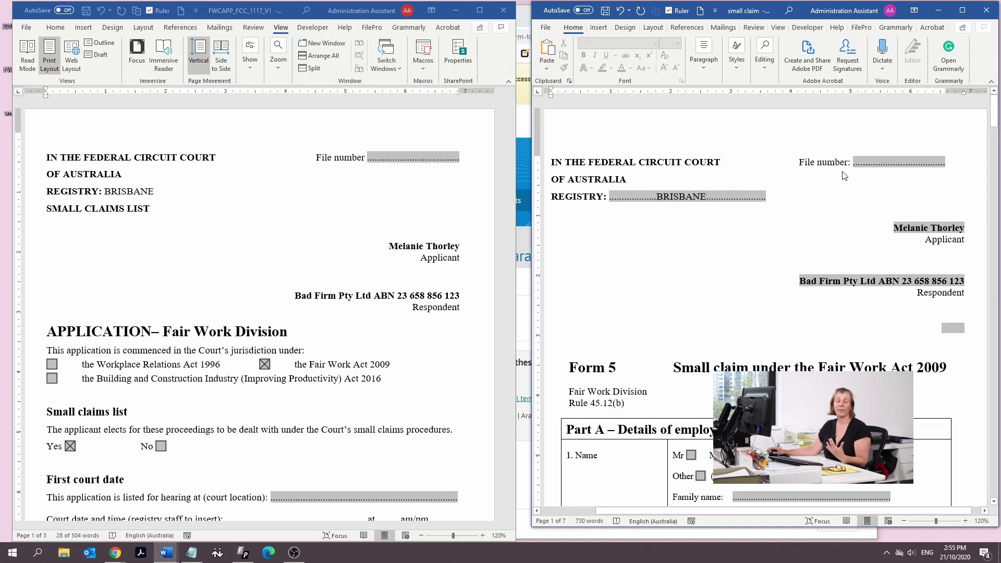
pyautogui.scroll(-5, 697, 301)
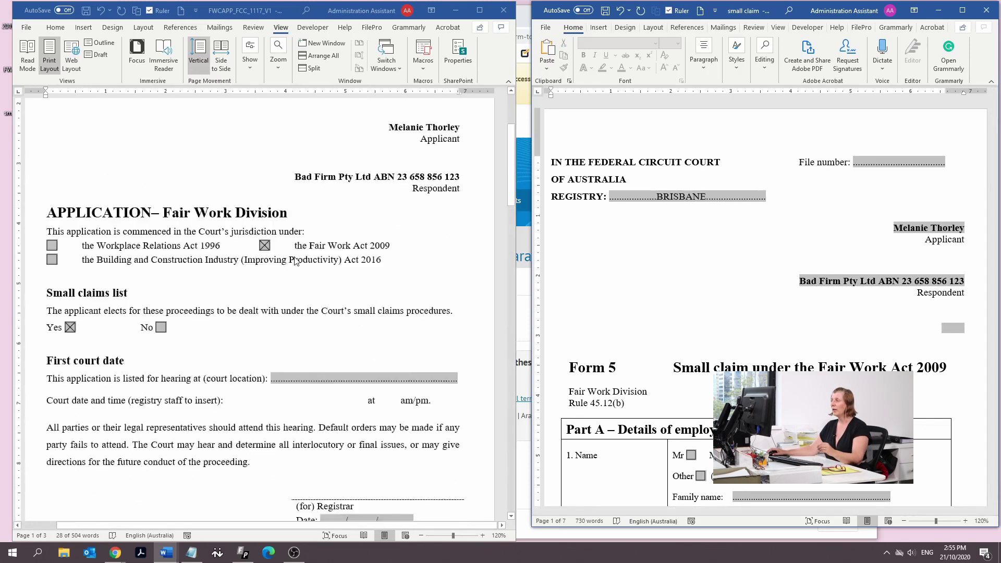
pyautogui.scroll(-5, 697, 301)
pyautogui.scroll(6, 697, 302)
# Maximise the form at a workable zoom and tick Mrs in Part A
pyautogui.click(464, 12)
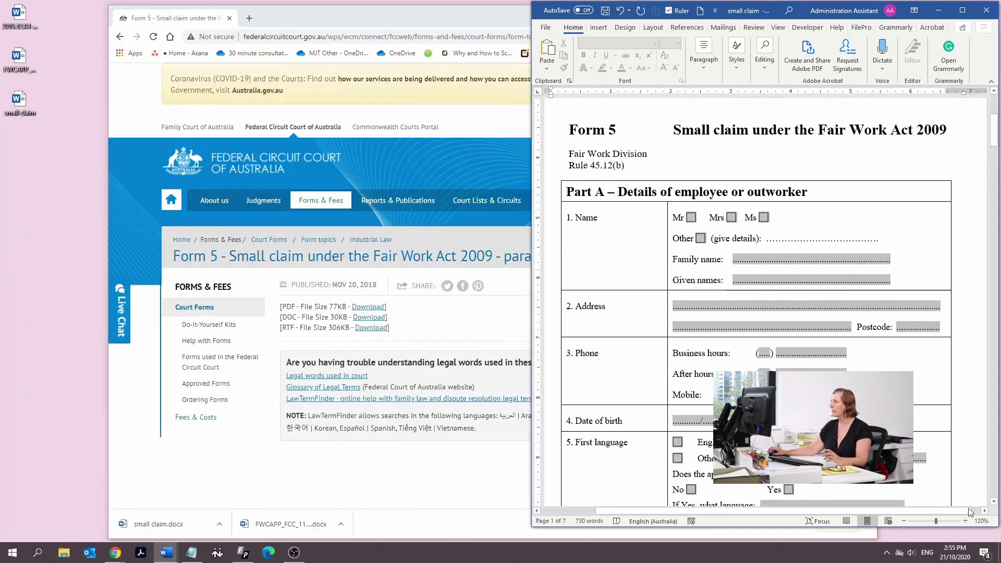
pyautogui.click(952, 521)
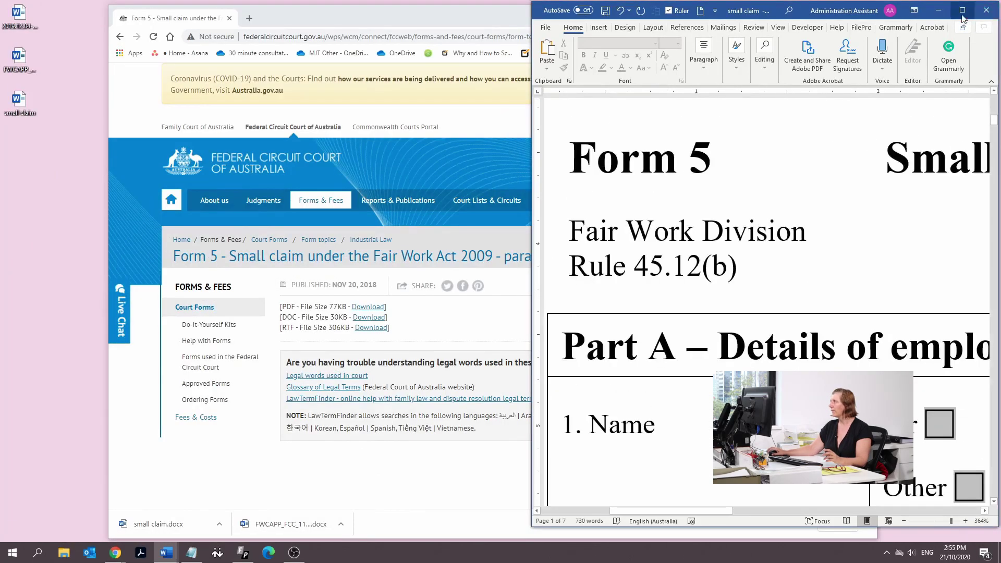
pyautogui.click(962, 10)
pyautogui.click(949, 537)
pyautogui.scroll(-4, 447, 249)
pyautogui.scroll(9, 448, 249)
pyautogui.scroll(-6, 447, 252)
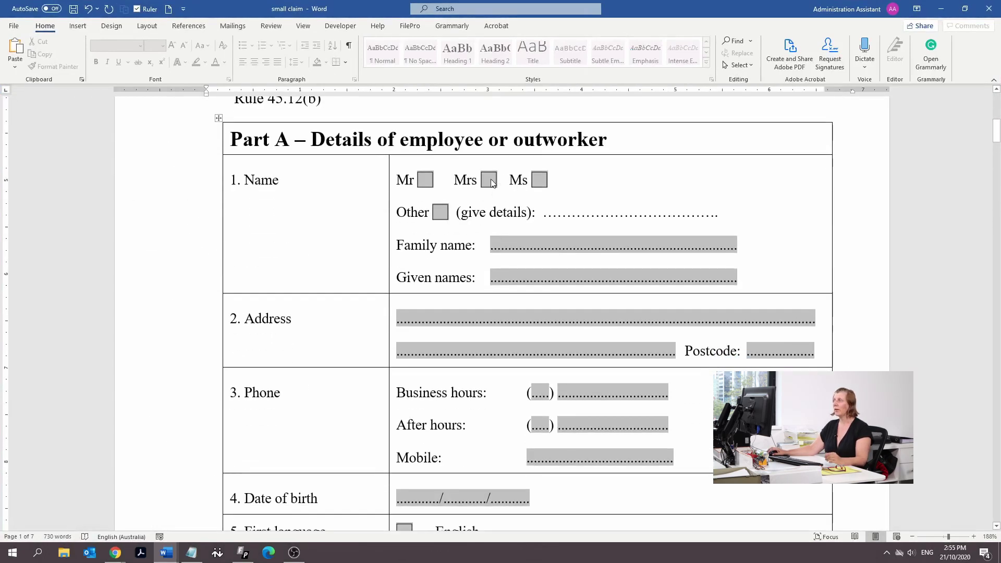
pyautogui.click(493, 182)
# Enter the employee's family name and given names
pyautogui.click(540, 241)
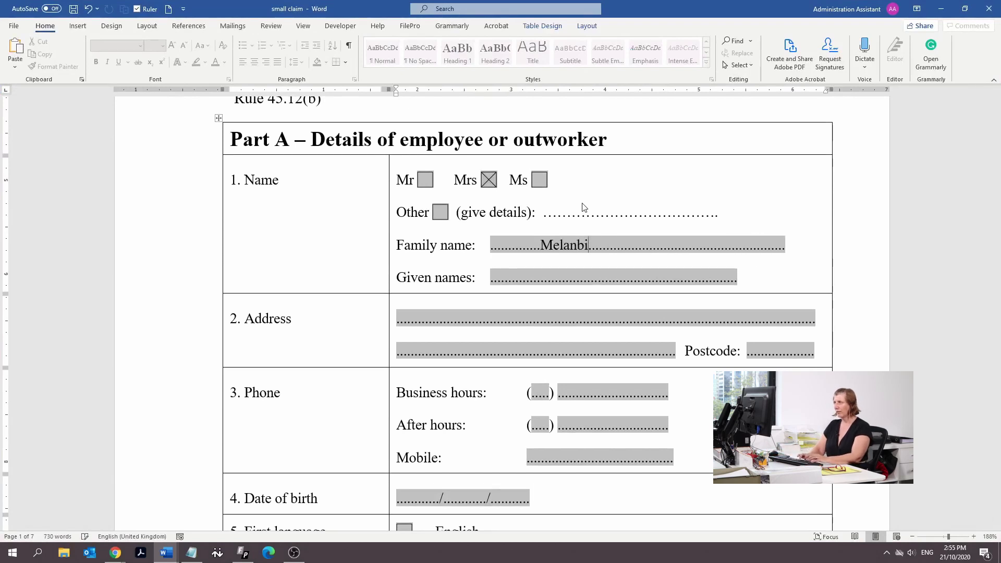
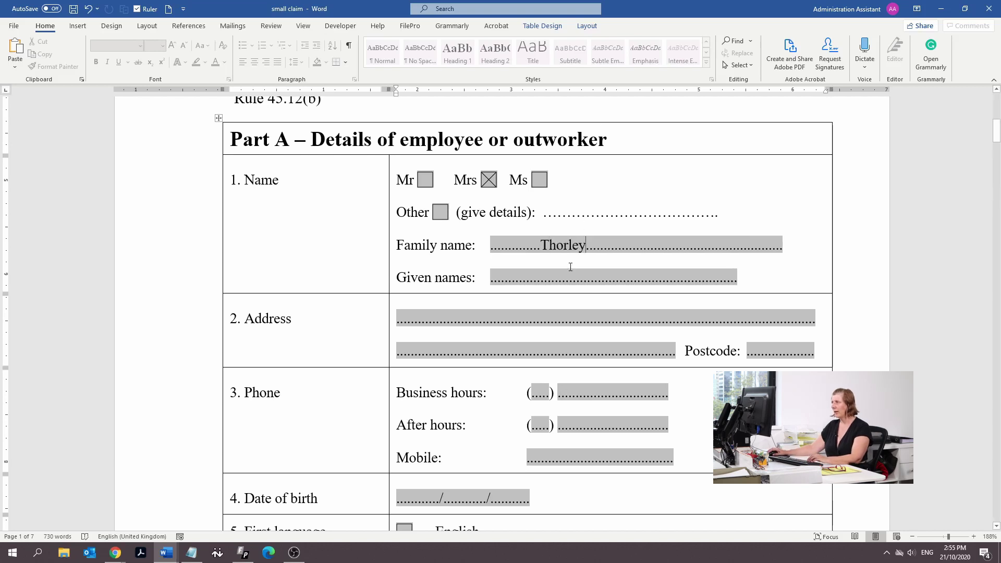
pyautogui.click(570, 273)
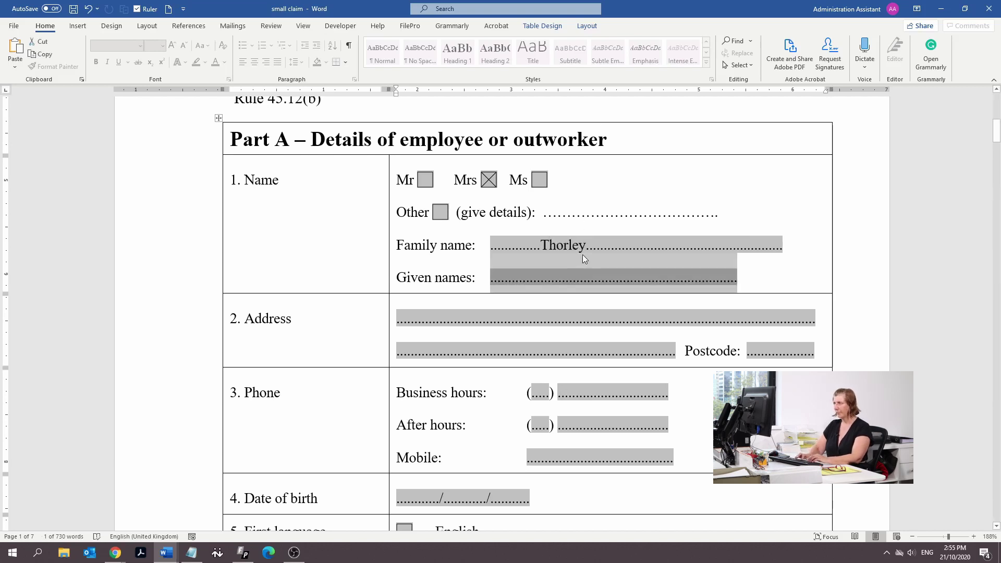
pyautogui.click(595, 276)
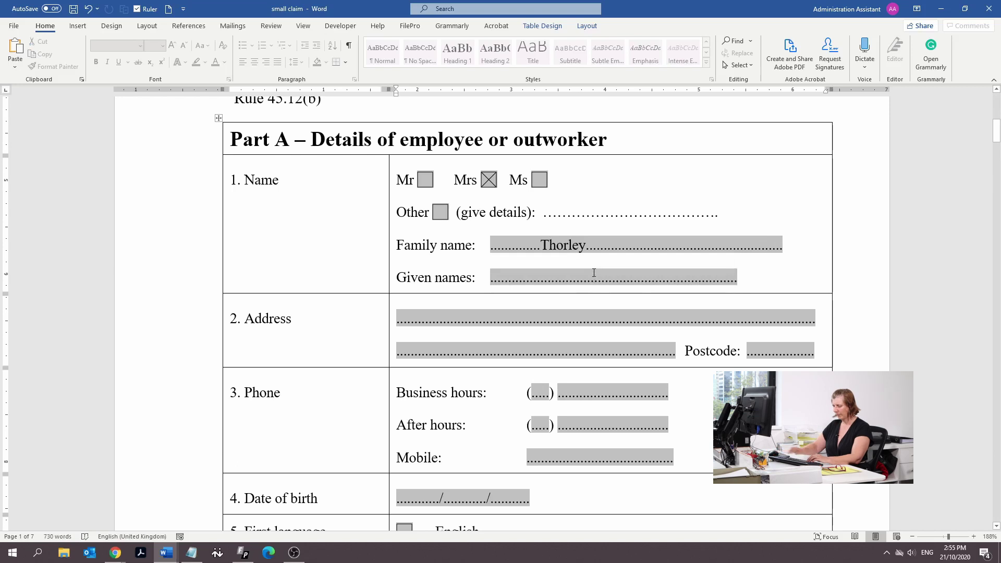
pyautogui.write('Melanie')
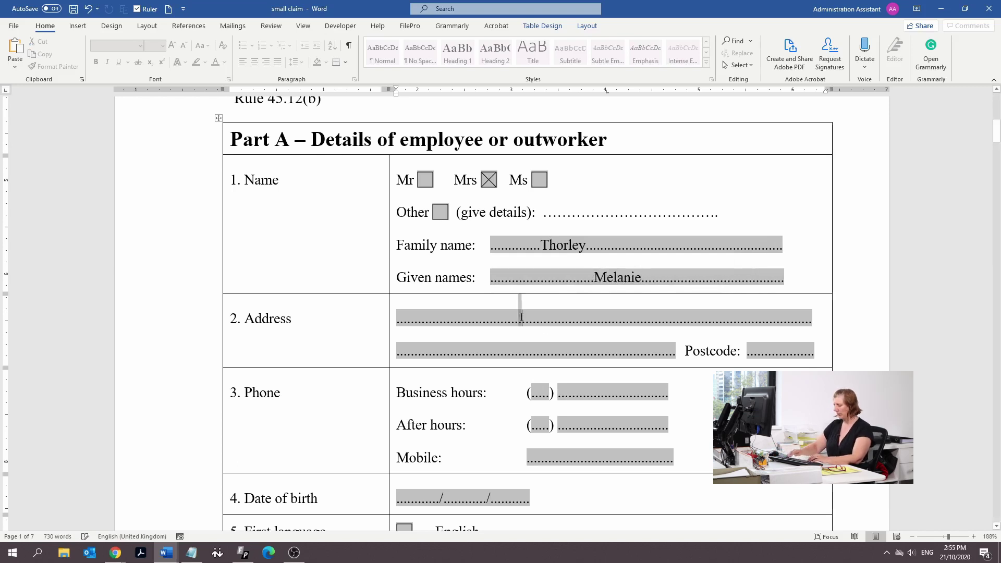
# Enter the employee's street address, suburb, state and postcode
pyautogui.press('BackSpace')
pyautogui.press('BackSpace')
pyautogui.press('BackSpace')
pyautogui.press('BackSpace')
pyautogui.press('BackSpace')
pyautogui.press('BackSpace')
pyautogui.press('BackSpace')
pyautogui.press('BackSpace')
pyautogui.press('BackSpace')
pyautogui.press('BackSpace')
pyautogui.press('BackSpace')
pyautogui.press('BackSpace')
pyautogui.press('BackSpace')
pyautogui.press('BackSpace')
pyautogui.press('BackSpace')
pyautogui.press('BackSpace')
pyautogui.press('BackSpace')
pyautogui.press('BackSpace')
pyautogui.press('BackSpace')
pyautogui.press('BackSpace')
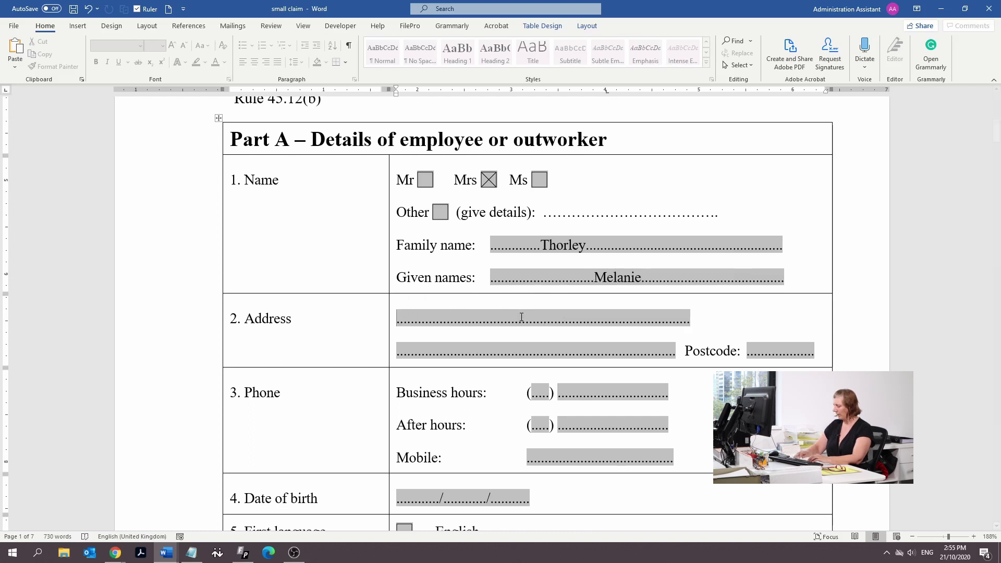
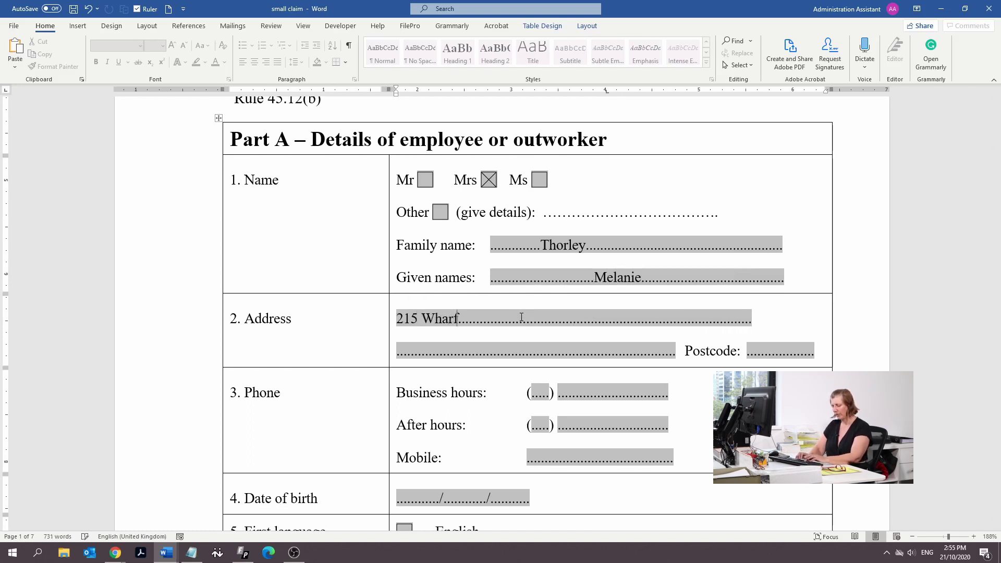
pyautogui.press('Delete')
pyautogui.press('Delete')
pyautogui.press('Delete')
pyautogui.press('Delete')
pyautogui.press('Delete')
pyautogui.press('Delete')
pyautogui.press('Delete')
pyautogui.press('Delete')
pyautogui.press('Delete')
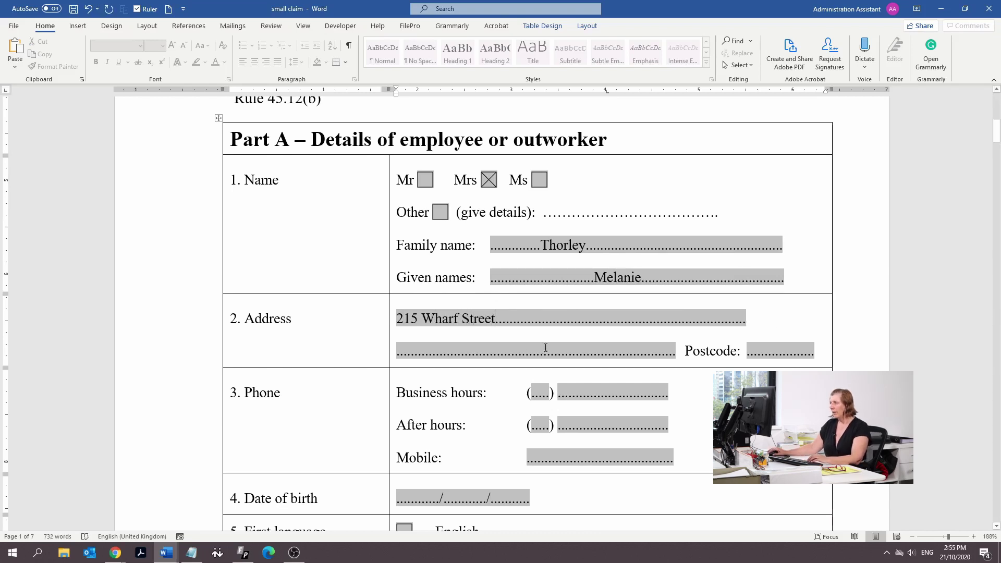
pyautogui.doubleClick(560, 344)
pyautogui.write('Spr')
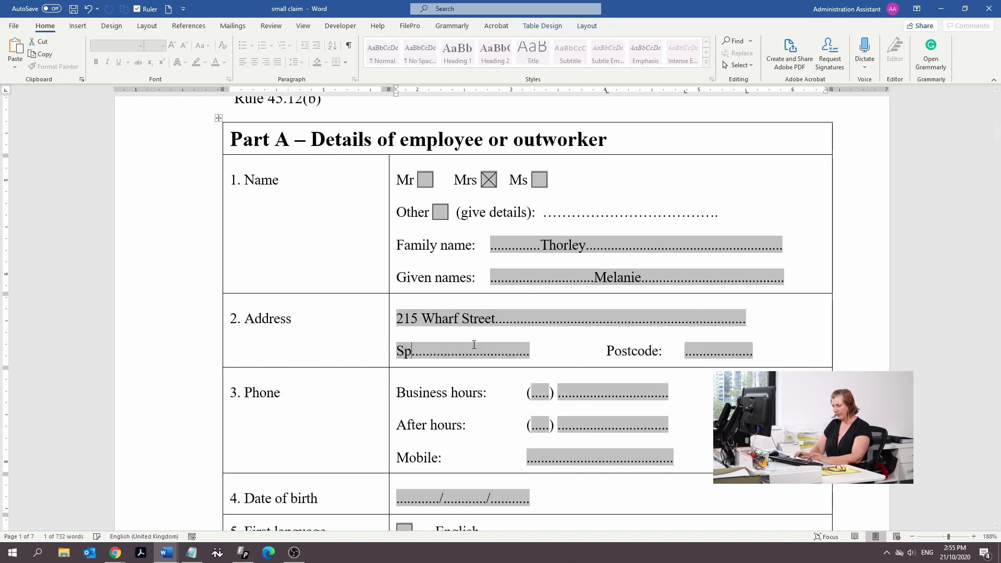
pyautogui.write('ing Hill Q')
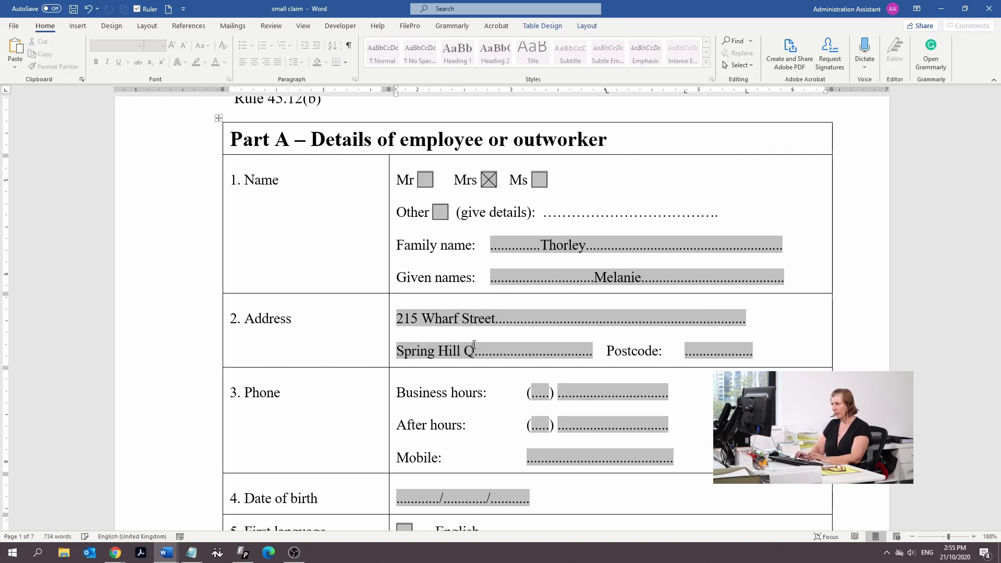
pyautogui.write('LD')
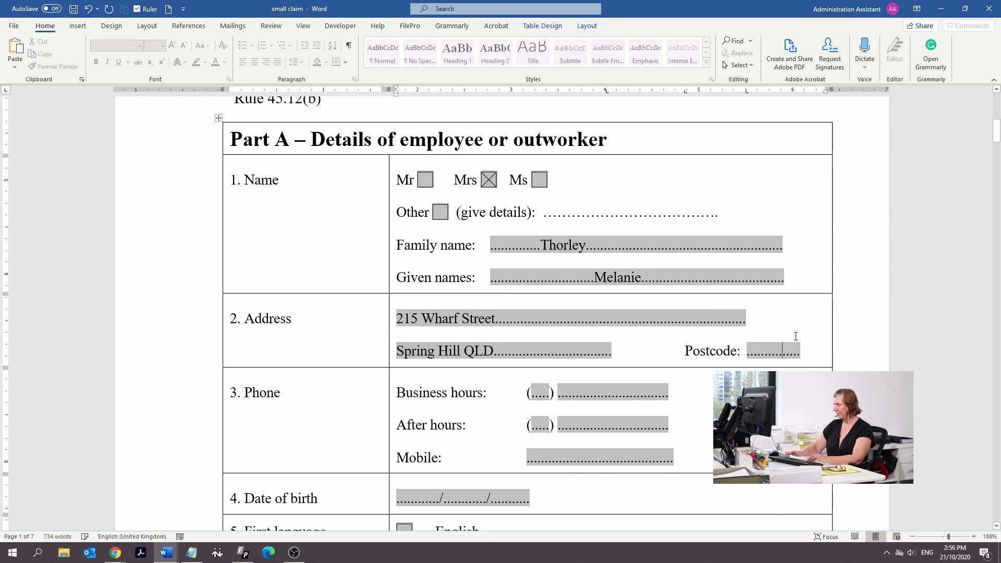
pyautogui.write('40000')
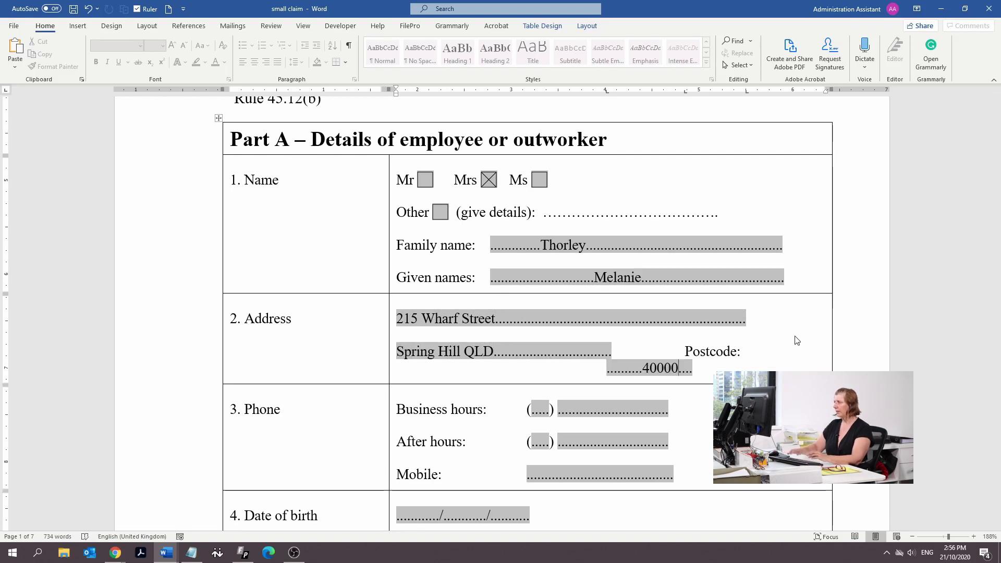
pyautogui.press('BackSpace')
pyautogui.scroll(-1, 558, 415)
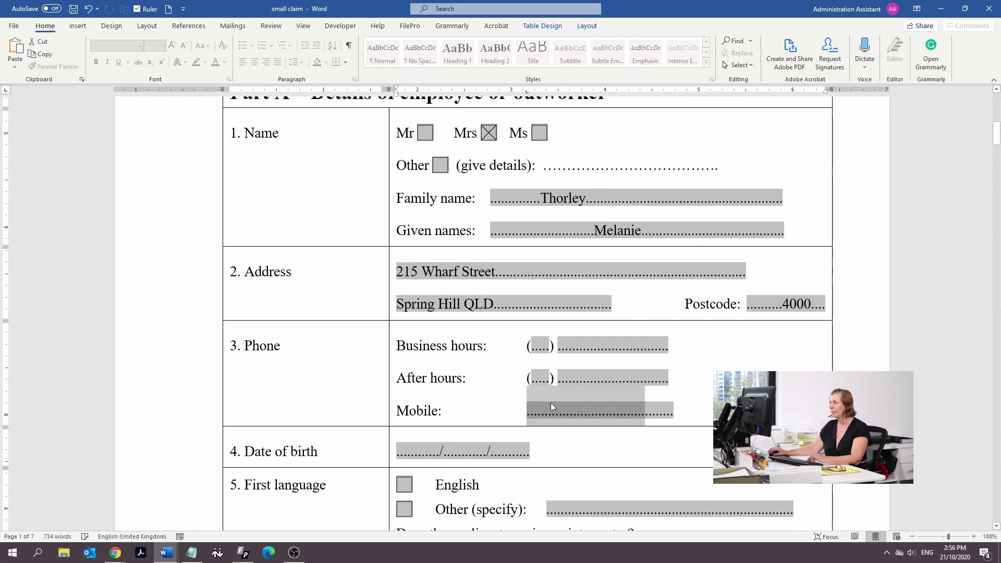
# Enter the employee's business-hours phone number with its area code
pyautogui.click(544, 345)
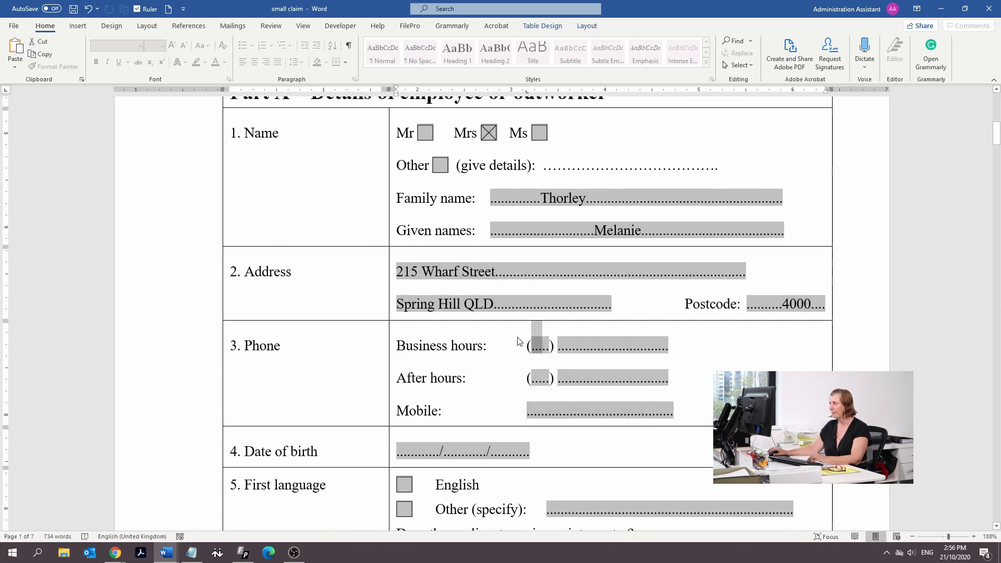
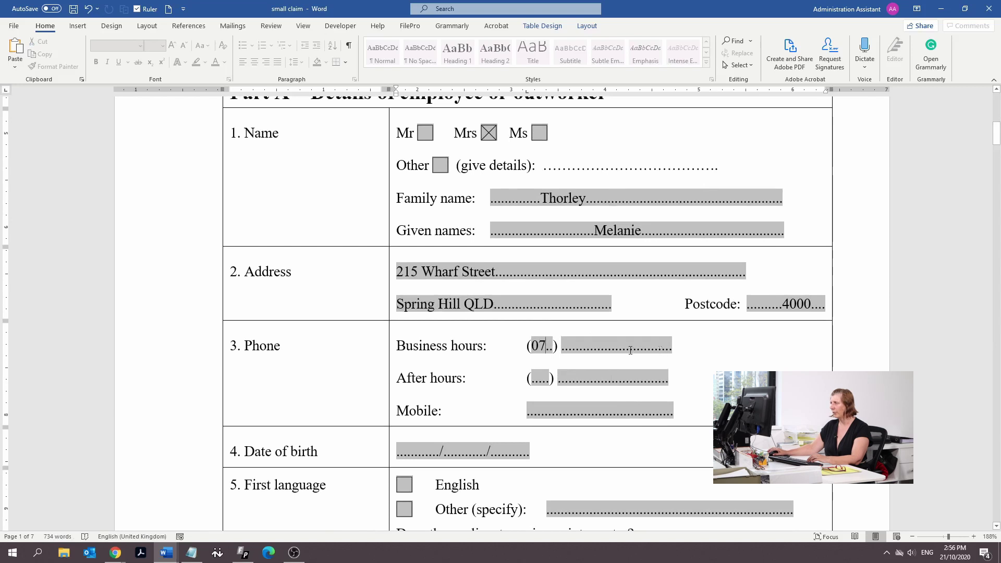
pyautogui.hotkey('shift', 'End')
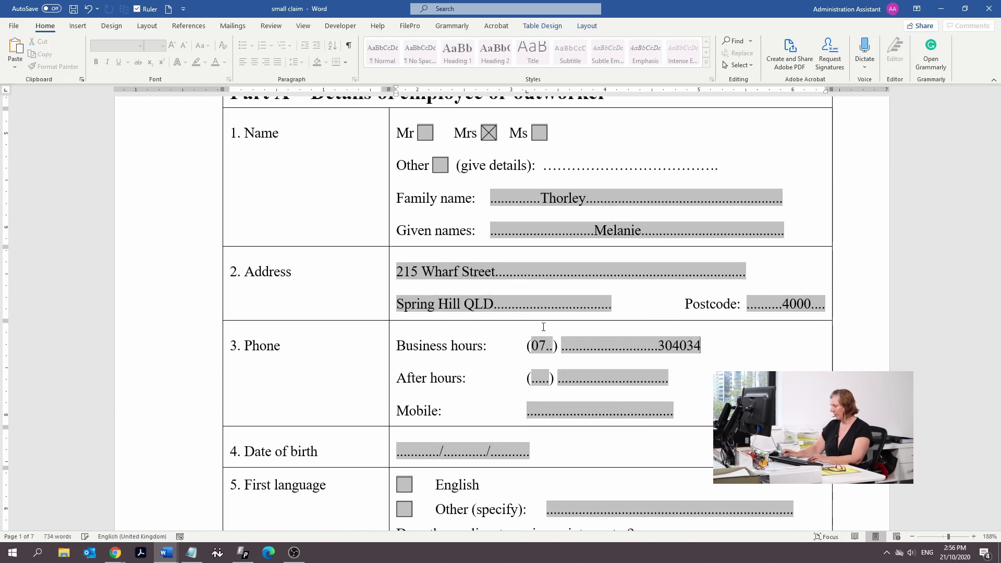
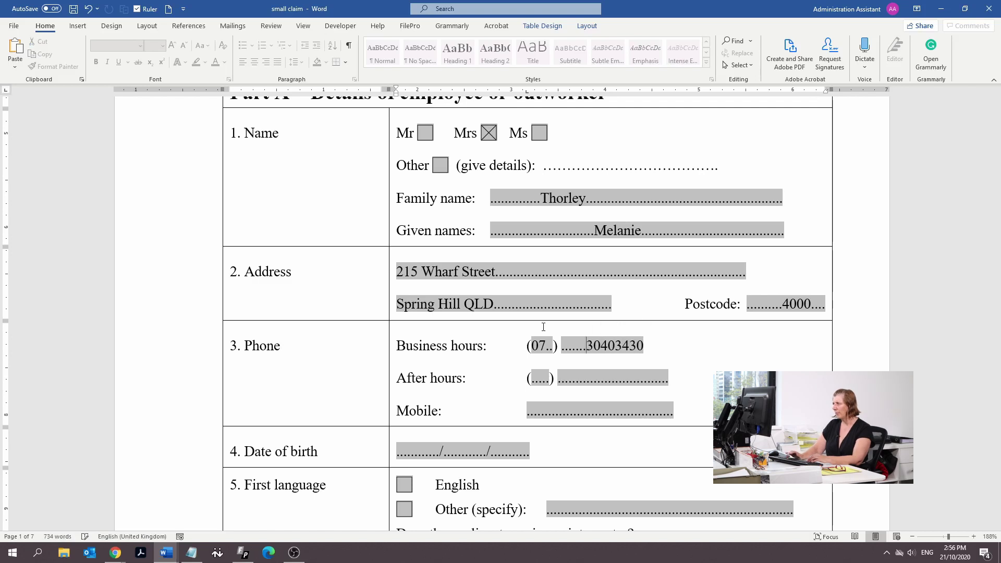
pyautogui.scroll(-3, 544, 327)
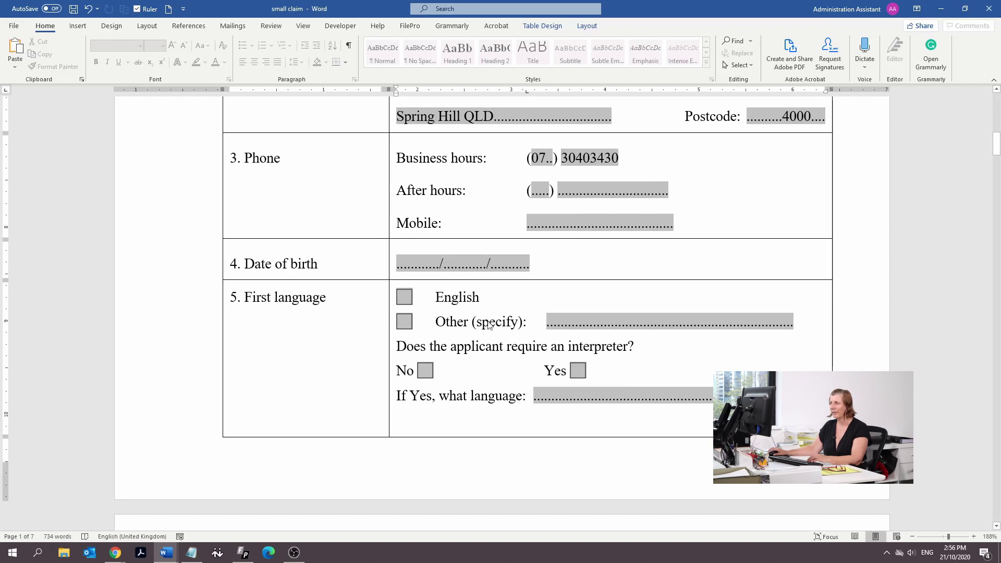
# Tick English as the employee's first language
pyautogui.click(404, 297)
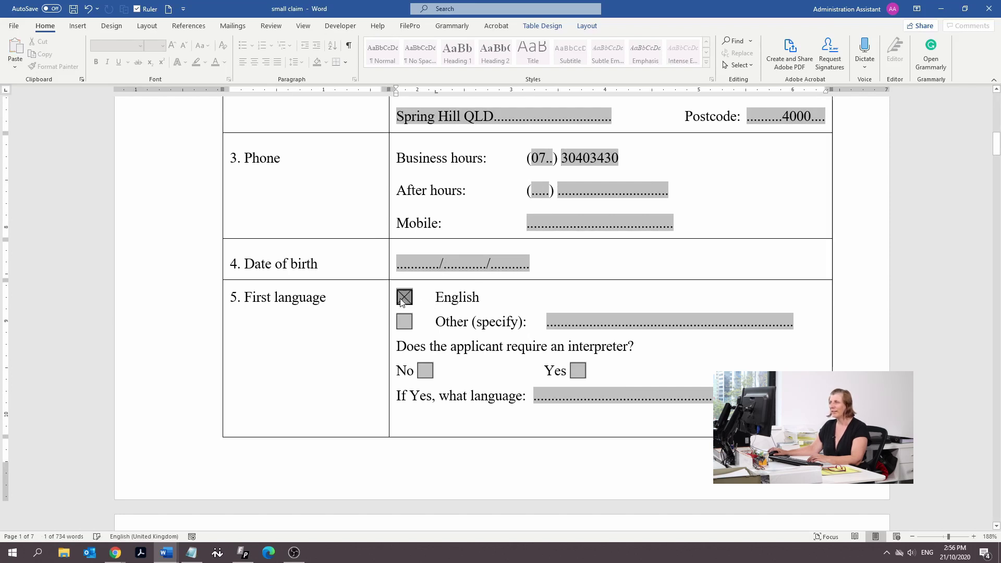
pyautogui.scroll(-7, 432, 329)
pyautogui.scroll(2, 439, 339)
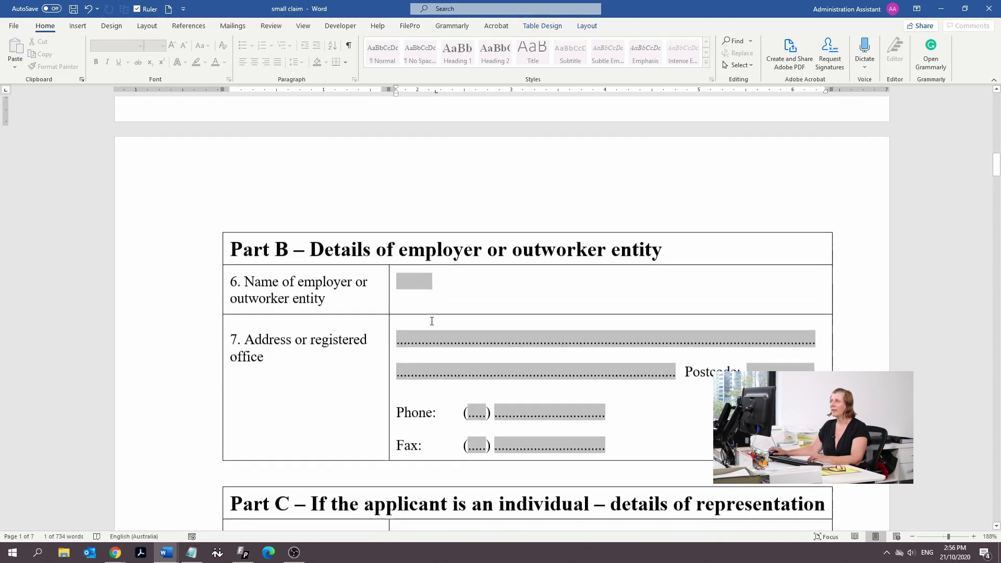
pyautogui.scroll(-2, 440, 304)
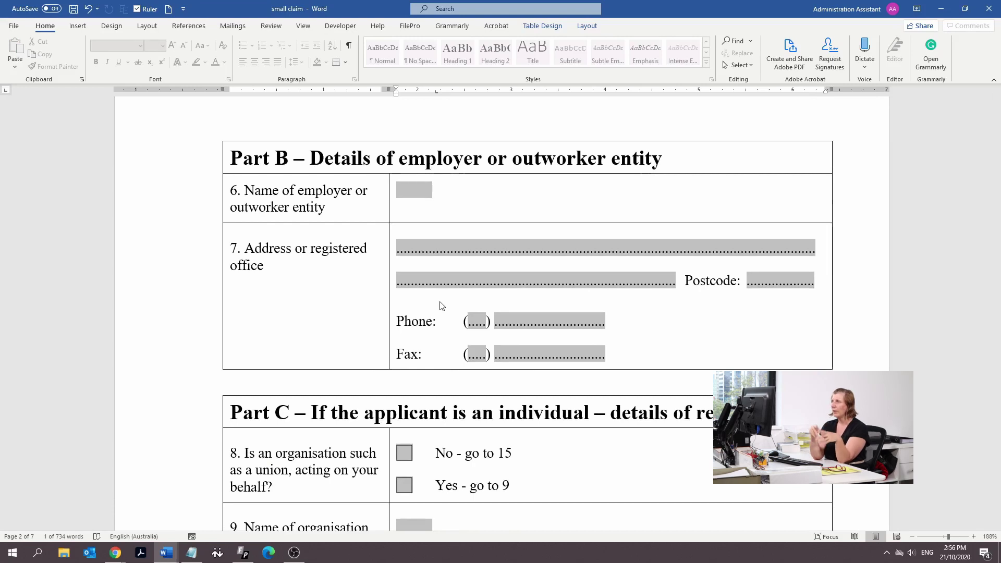
# Enter Bad Guy Pty Ltd as the employer with its street address and suburb
pyautogui.click(430, 189)
pyautogui.write('Ba')
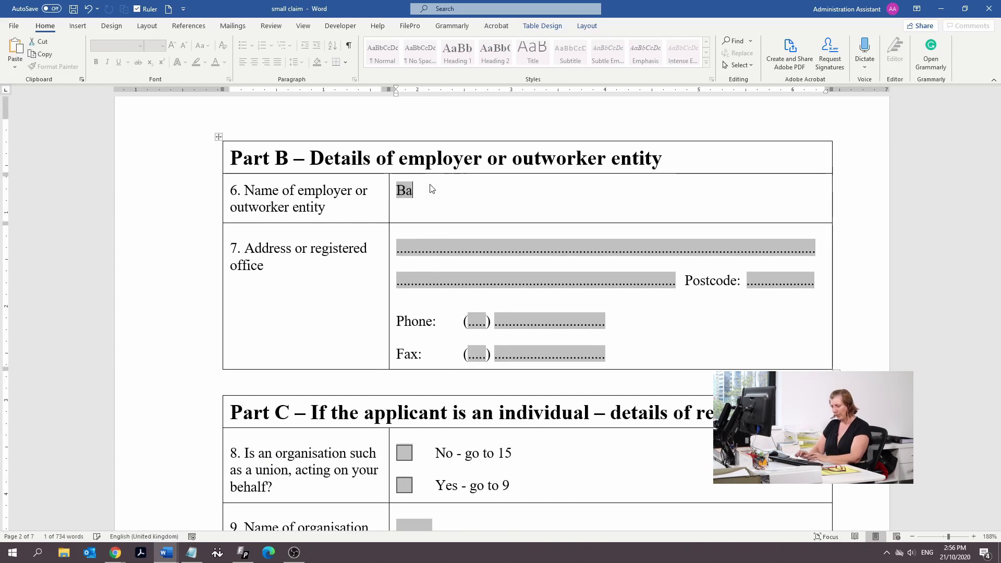
pyautogui.write('d Guy Pty Ltd')
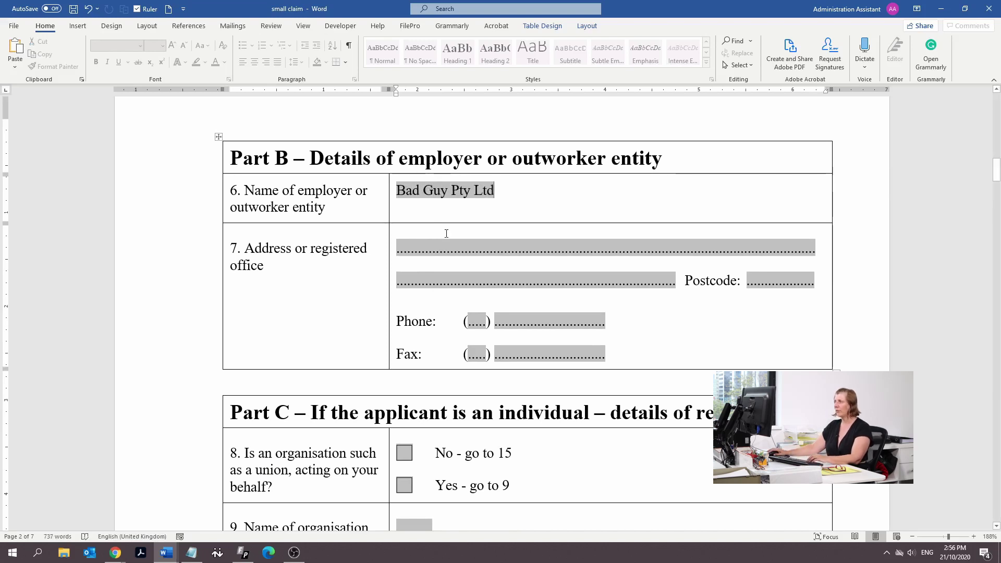
pyautogui.press('Delete')
pyautogui.press('Delete')
pyautogui.press('Delete')
pyautogui.press('Delete')
pyautogui.press('Delete')
pyautogui.press('Delete')
pyautogui.press('Delete')
pyautogui.press('Delete')
pyautogui.press('Delete')
pyautogui.press('Delete')
pyautogui.press('Delete')
pyautogui.press('Delete')
pyautogui.press('Delete')
pyautogui.press('Delete')
pyautogui.press('Delete')
pyautogui.press('Delete')
pyautogui.press('Delete')
pyautogui.press('Delete')
pyautogui.press('Delete')
pyautogui.press('Delete')
pyautogui.press('Delete')
pyautogui.press('Delete')
pyautogui.press('Delete')
pyautogui.press('Delete')
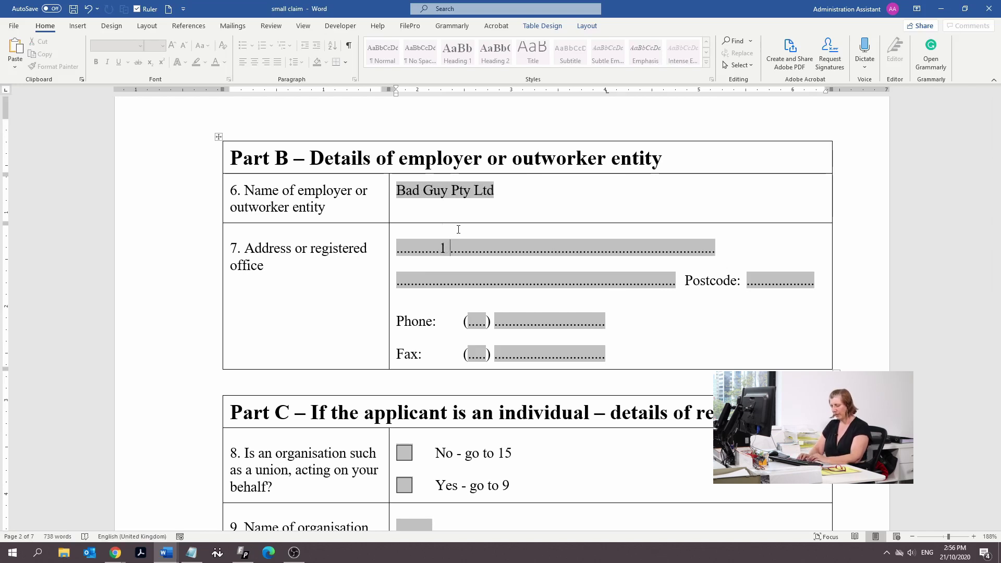
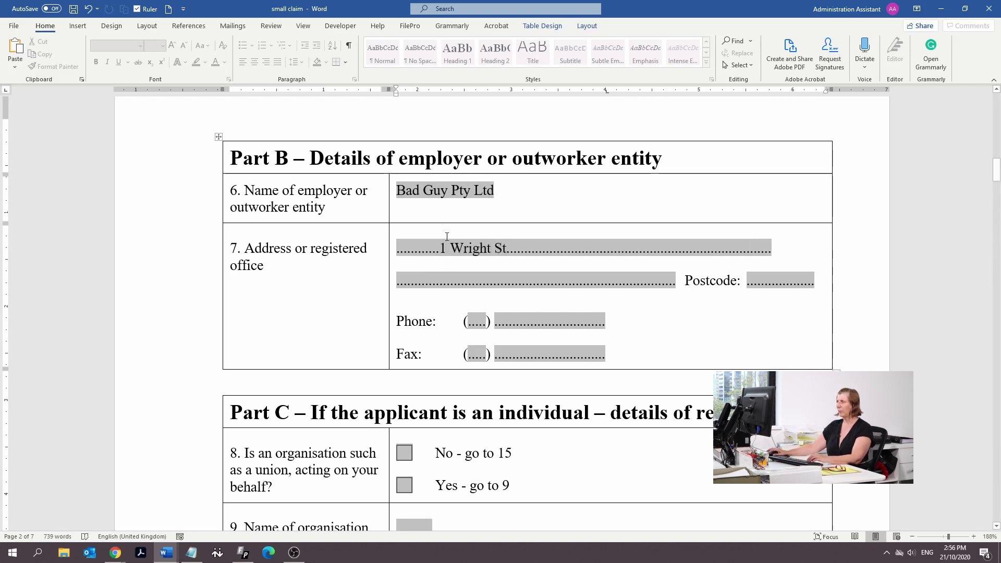
pyautogui.moveTo(447, 281); pyautogui.dragTo(531, 280)
pyautogui.write('spri')
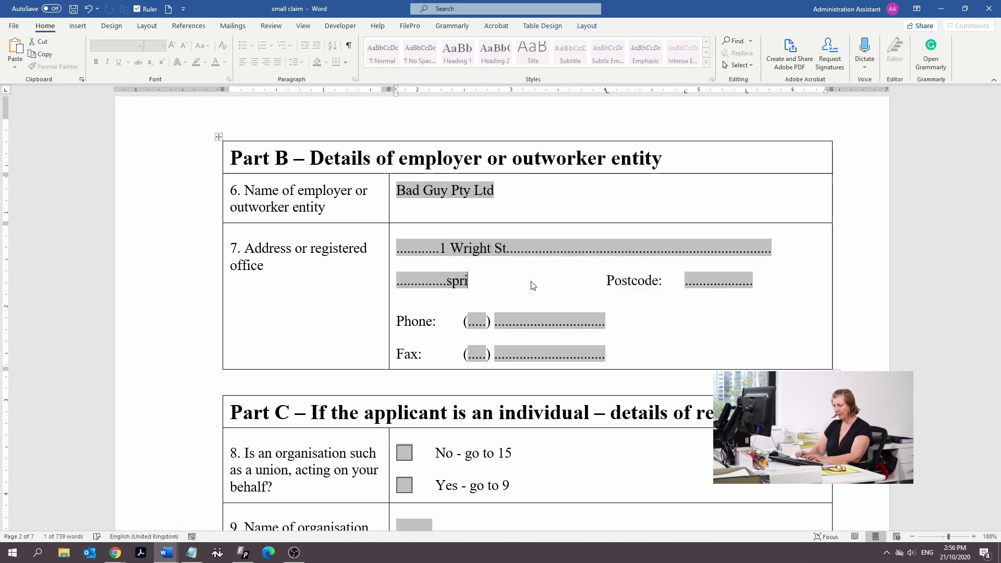
pyautogui.write('ng Hill')
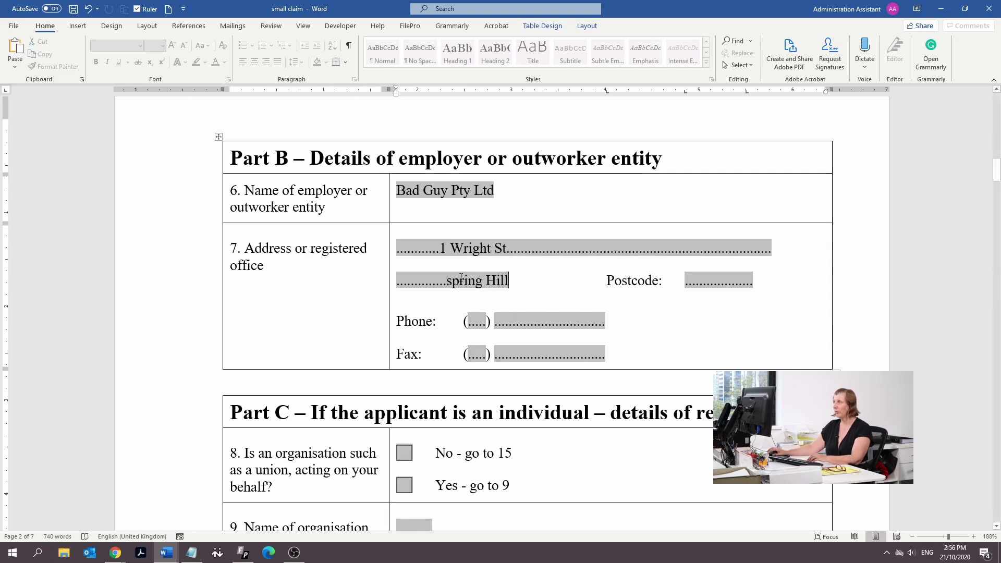
pyautogui.press('BackSpace')
pyautogui.write('S')
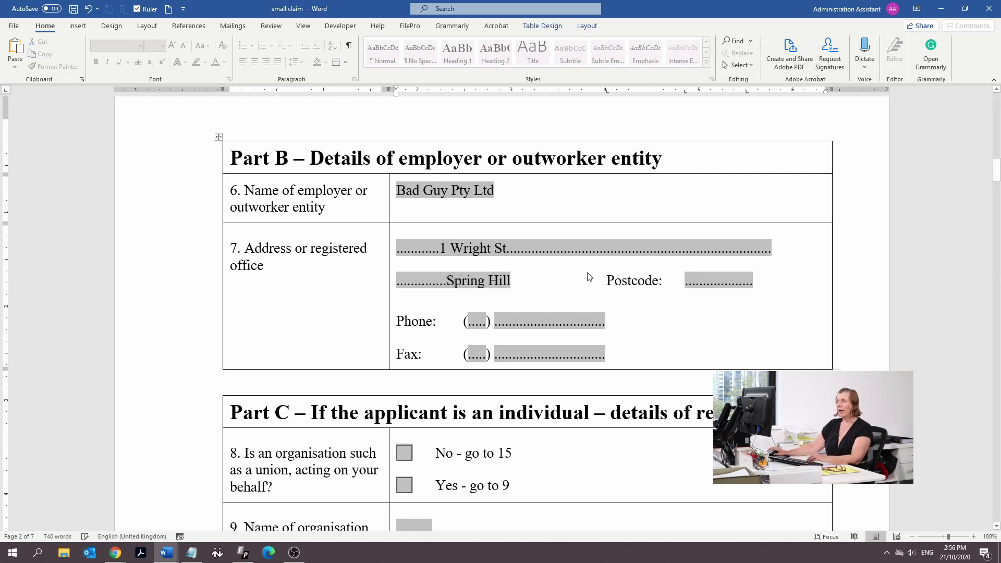
# Enter the employer's postcode and phone number with its area code
pyautogui.click(741, 281)
pyautogui.write('4000')
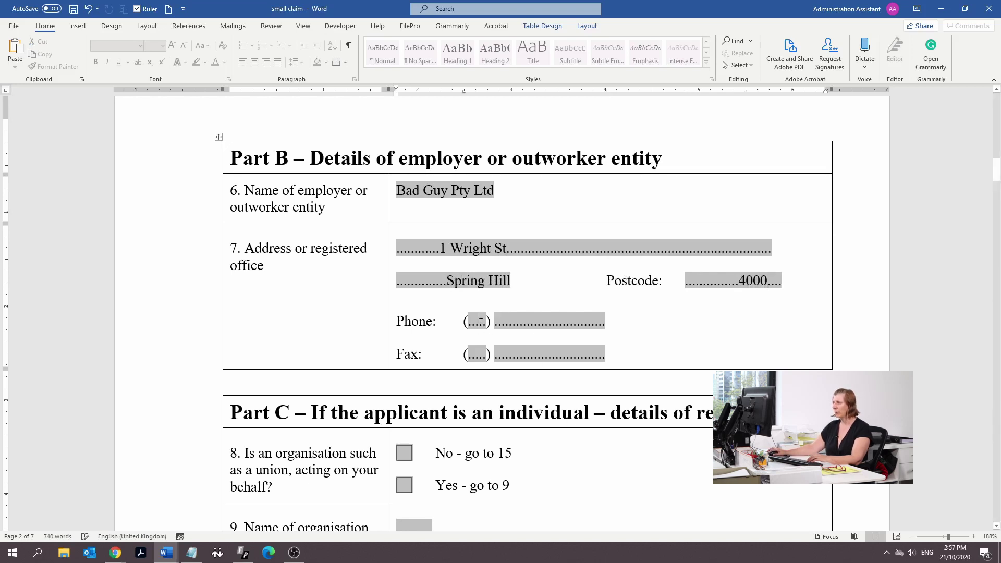
pyautogui.doubleClick(481, 323)
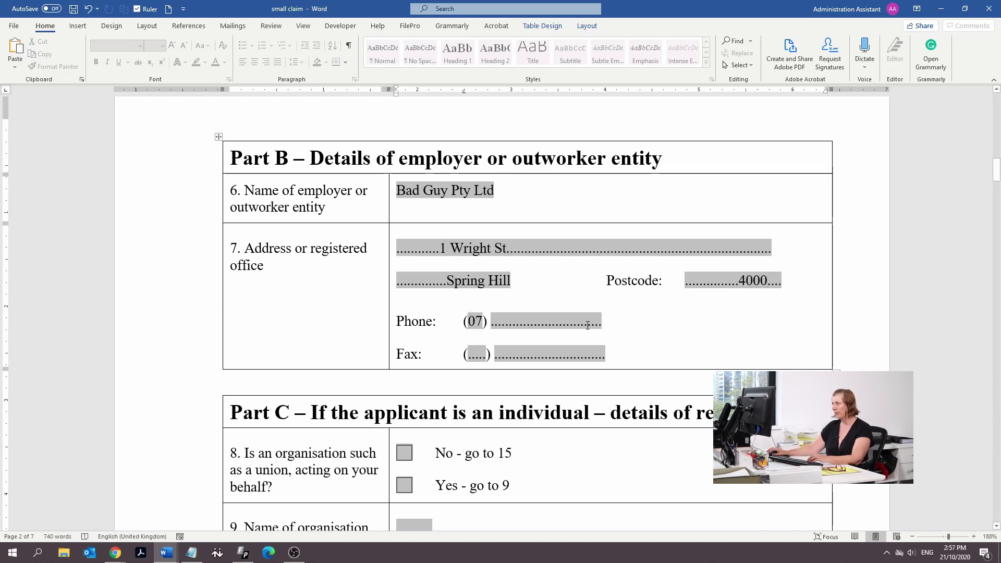
pyautogui.moveTo(588, 326); pyautogui.dragTo(492, 324)
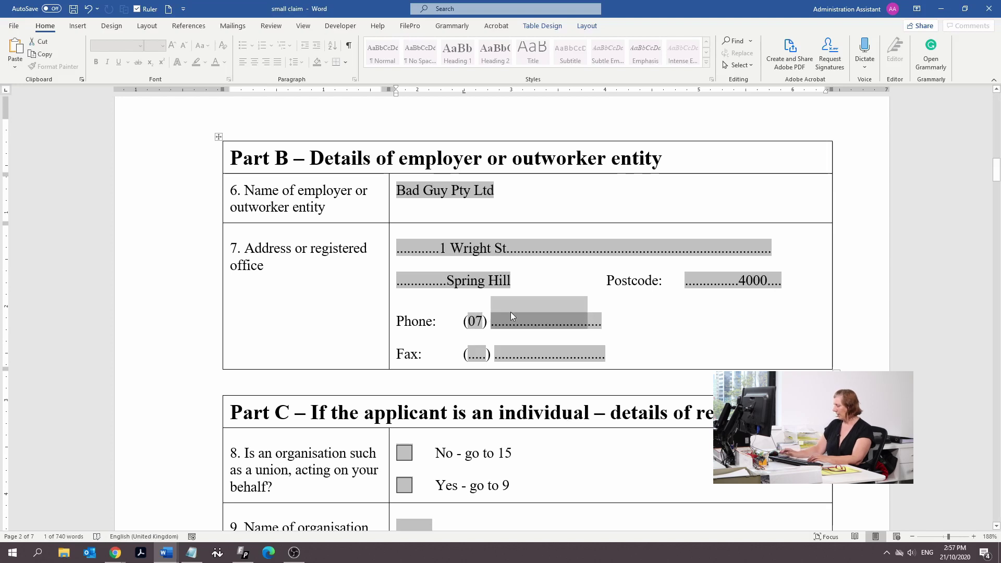
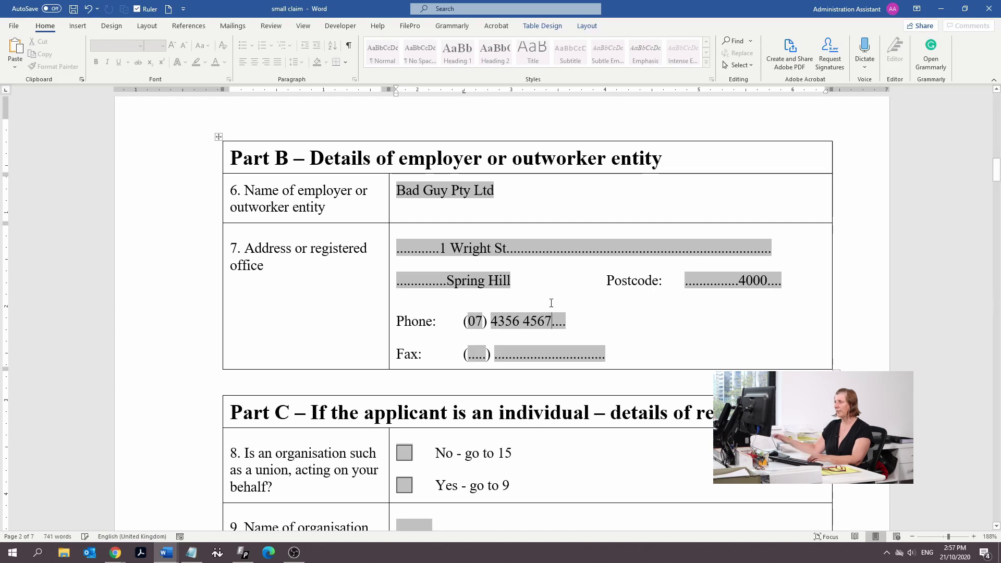
pyautogui.scroll(-3, 535, 281)
pyautogui.scroll(-2, 535, 281)
pyautogui.scroll(4, 534, 276)
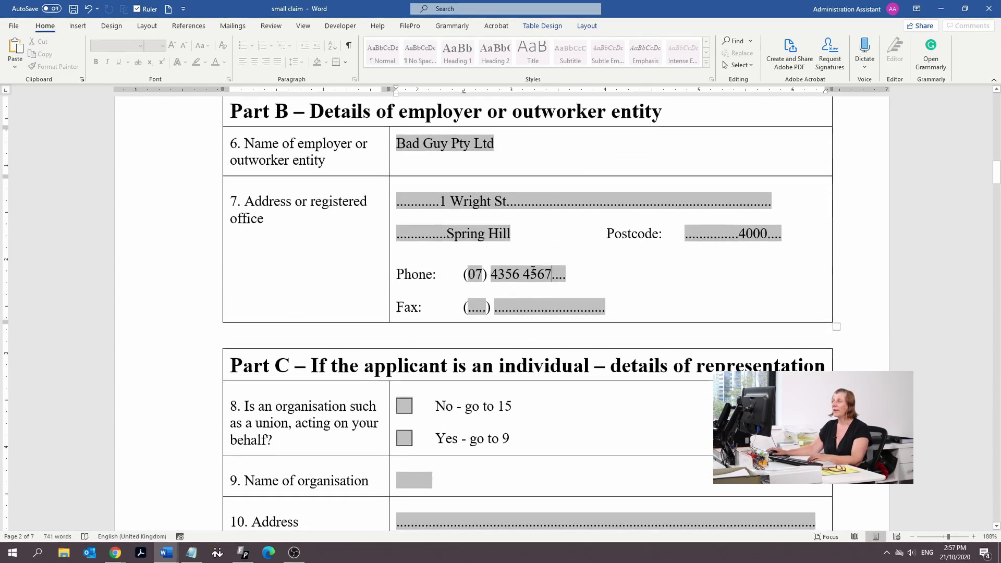
pyautogui.scroll(-1, 535, 269)
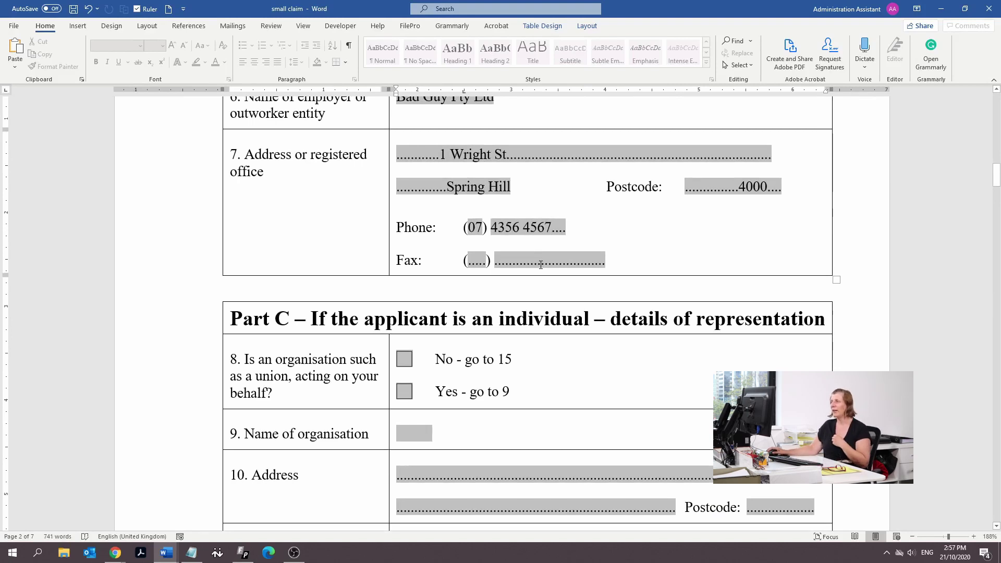
# Answer No to question 8 about organisation representation
pyautogui.click(406, 360)
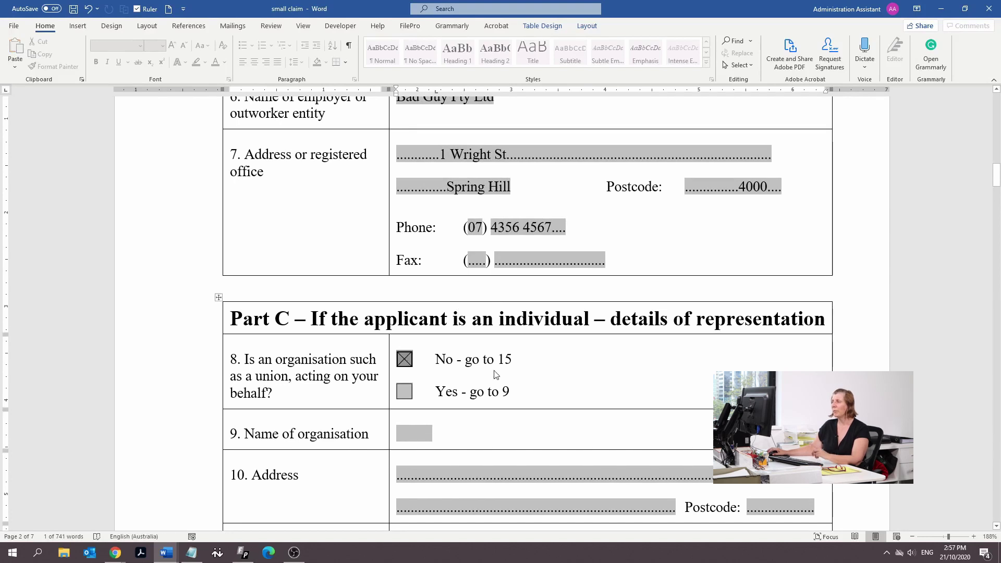
pyautogui.scroll(-10, 495, 375)
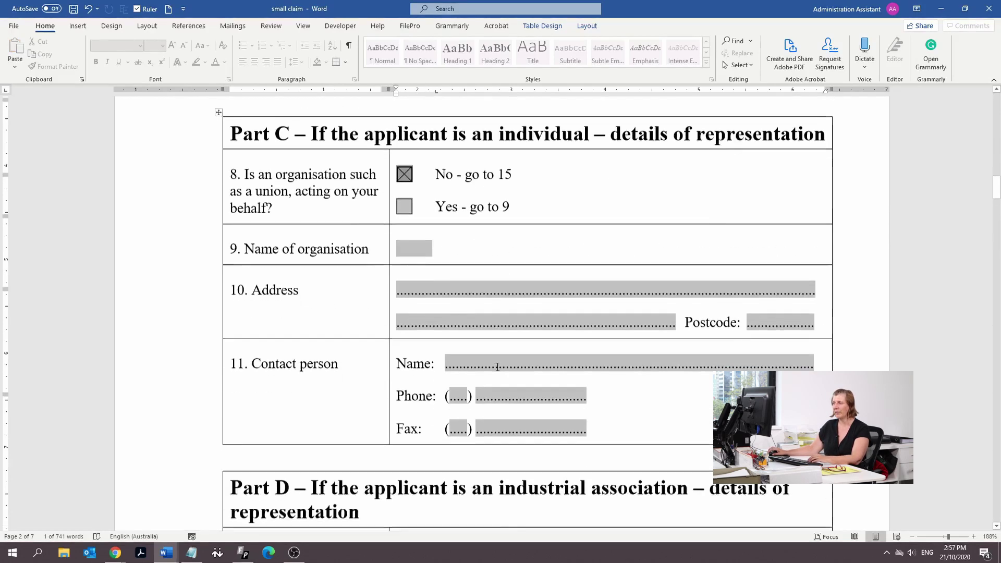
pyautogui.scroll(-5, 308, 326)
pyautogui.scroll(10, 340, 318)
pyautogui.scroll(-3, 349, 329)
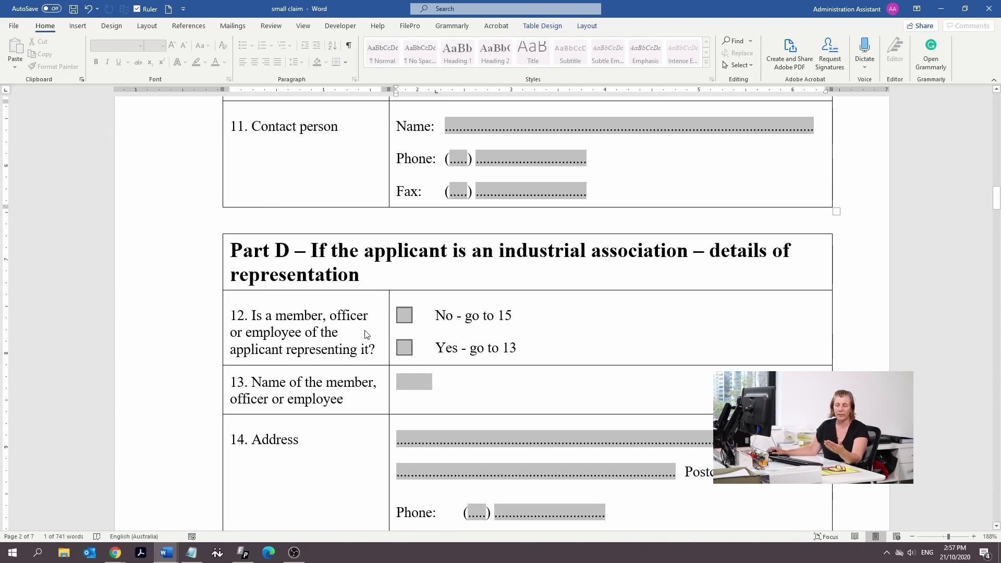
pyautogui.scroll(-15, 365, 334)
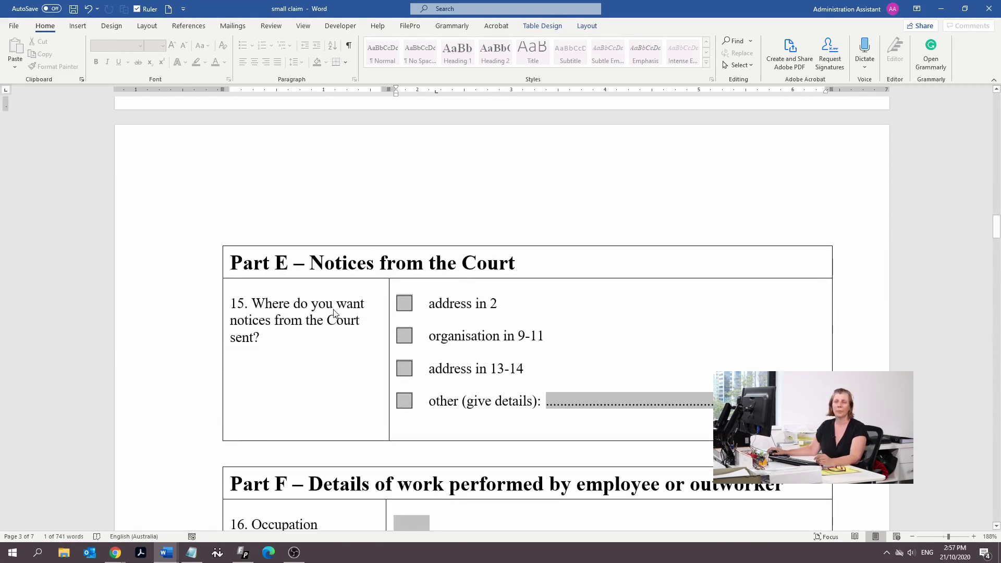
# Tick 'address in 2' in Part E as where Court notices are sent
pyautogui.click(405, 305)
pyautogui.scroll(20, 368, 488)
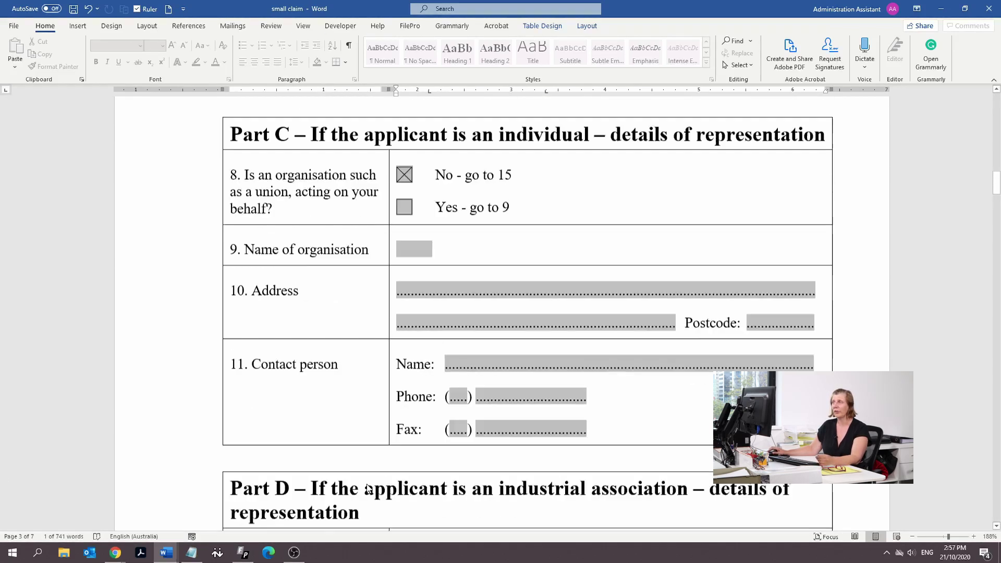
pyautogui.scroll(10, 369, 488)
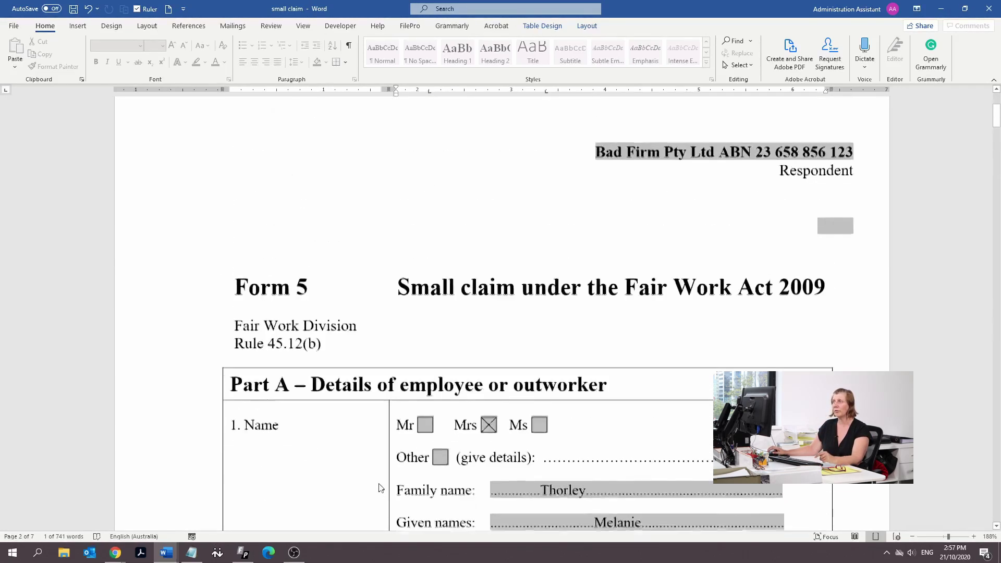
pyautogui.scroll(-4, 390, 491)
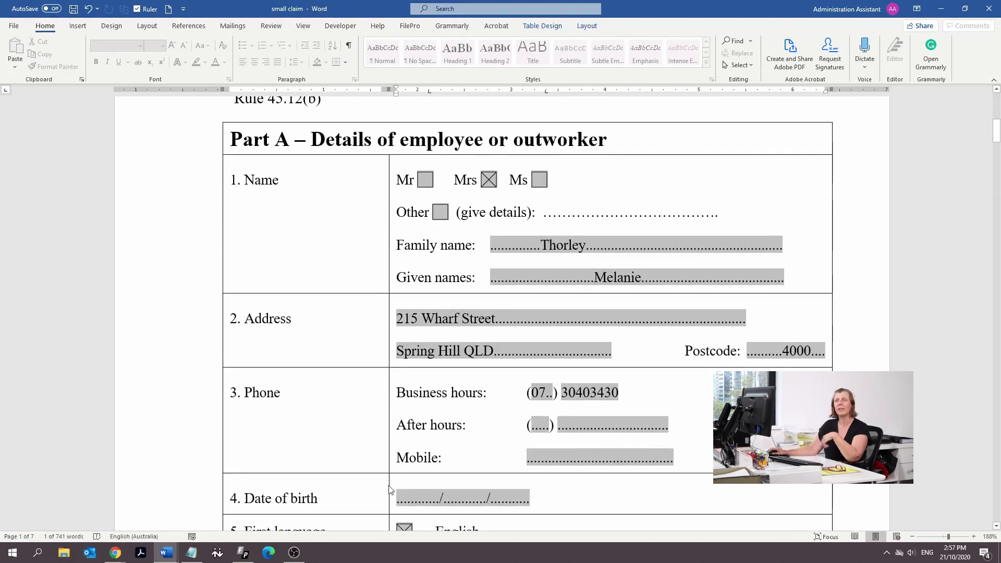
pyautogui.scroll(-18, 390, 491)
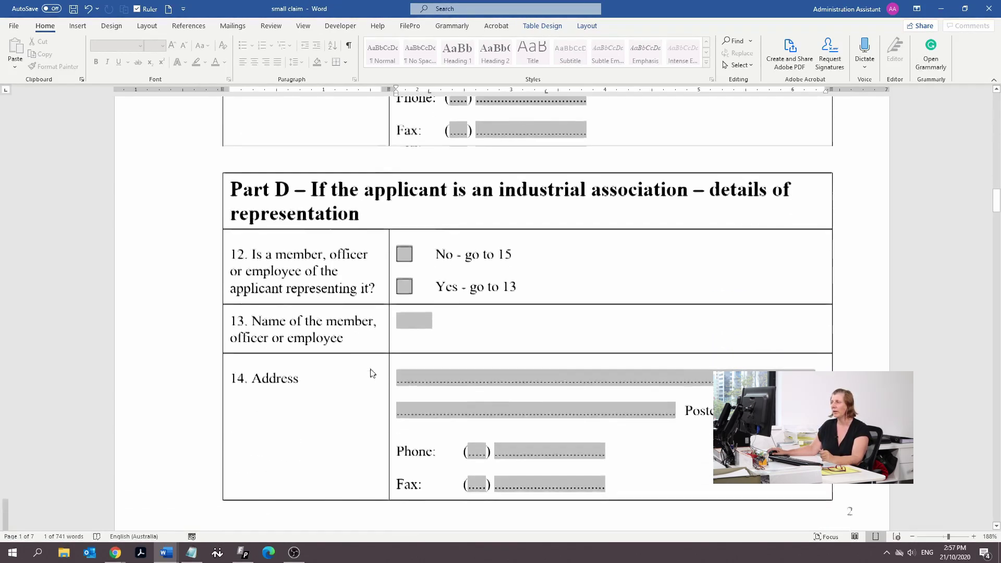
pyautogui.scroll(-9, 372, 373)
pyautogui.scroll(1, 317, 334)
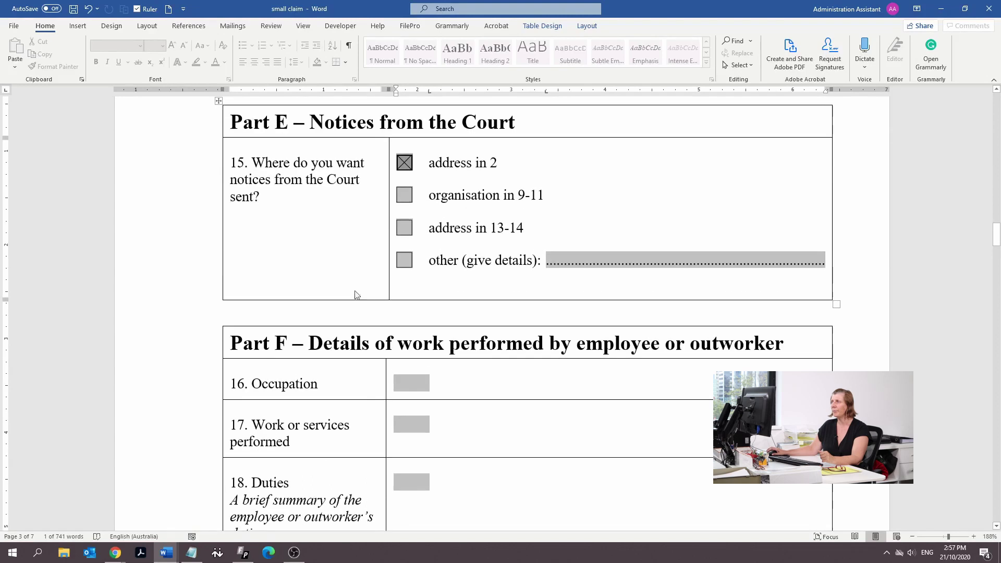
pyautogui.scroll(-1, 432, 333)
# Enter occupation 'Office Worker' and work performed 'Data Entry Operator' in Part F
pyautogui.click(417, 337)
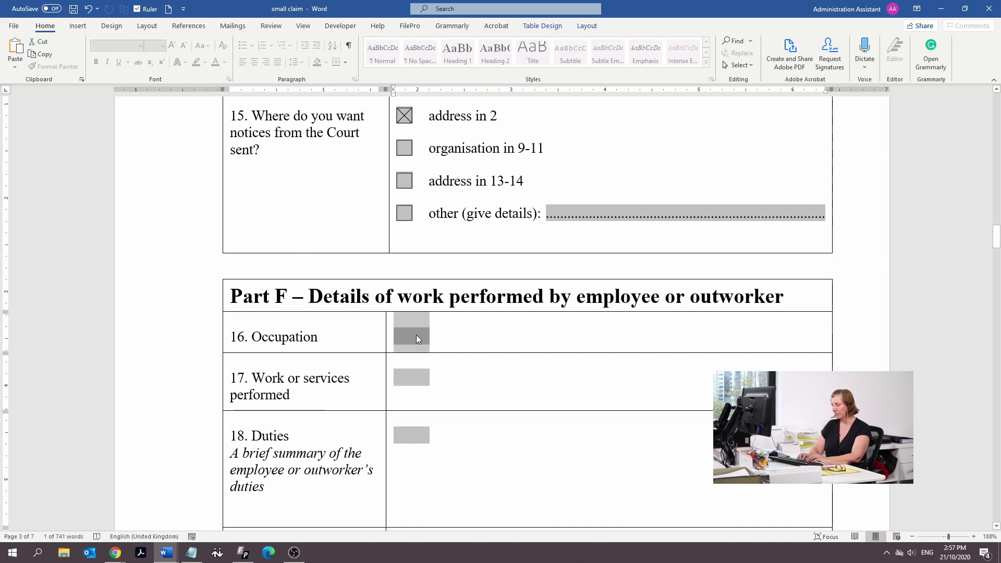
pyautogui.write('Office Worker')
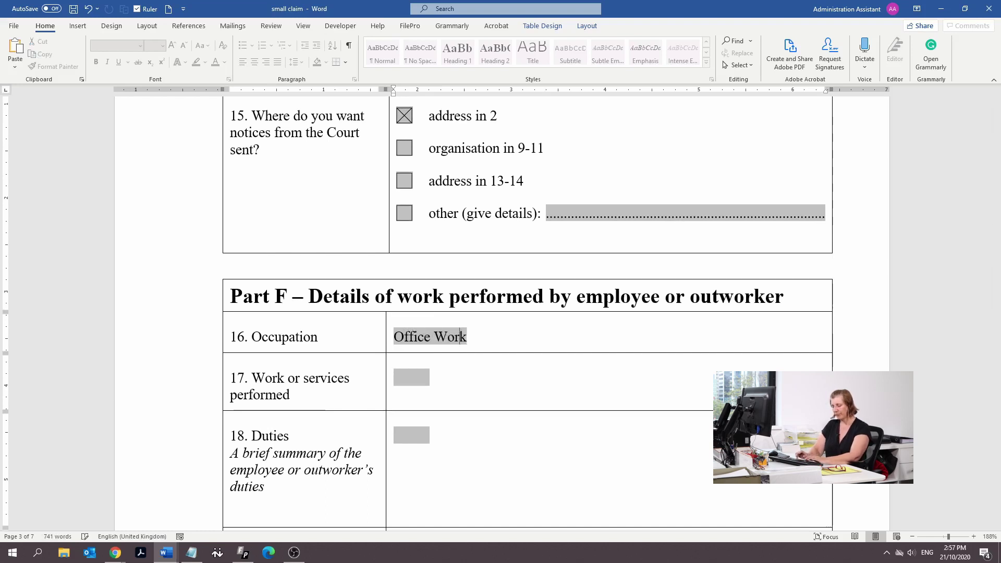
pyautogui.click(424, 376)
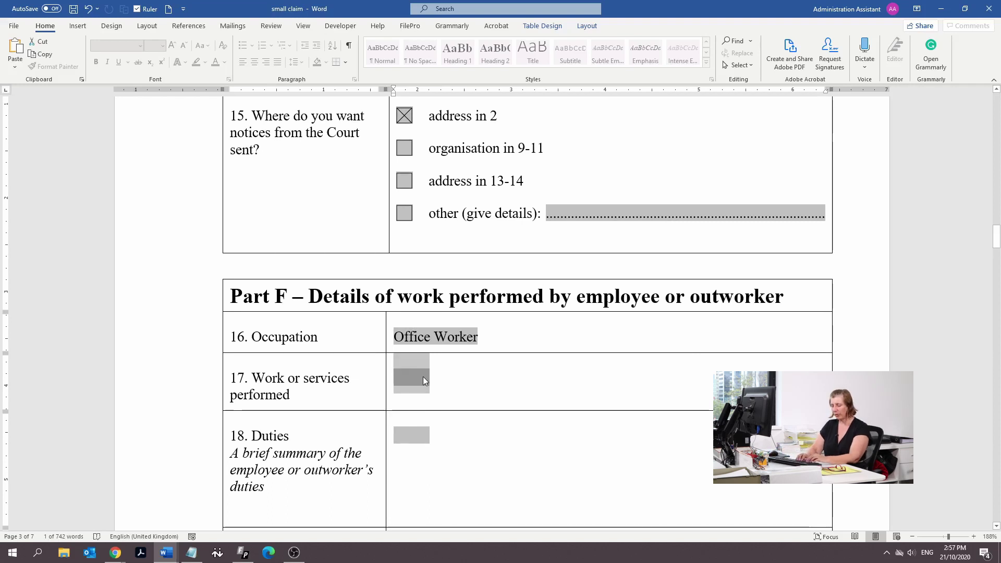
pyautogui.write('Data E')
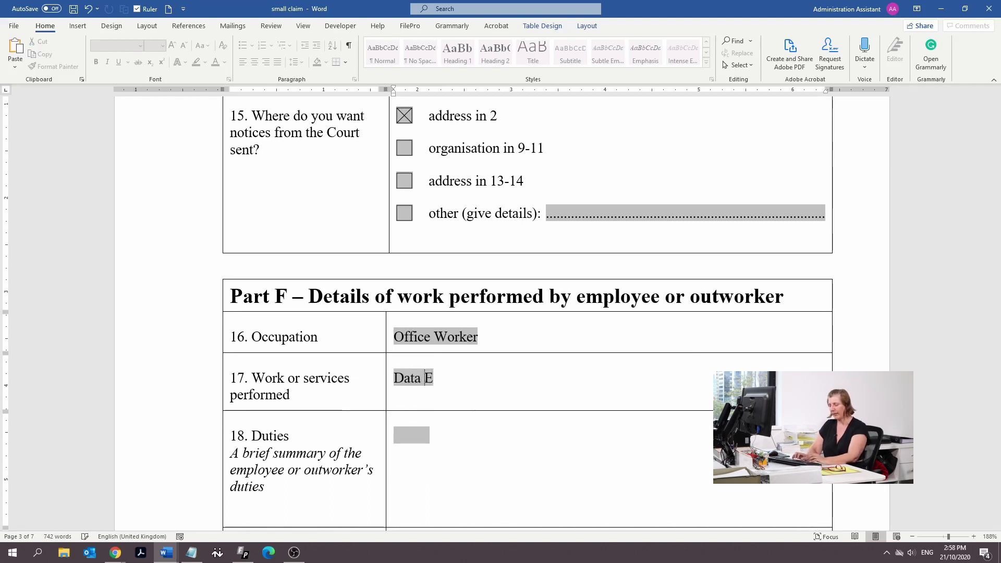
pyautogui.write('ntry Op')
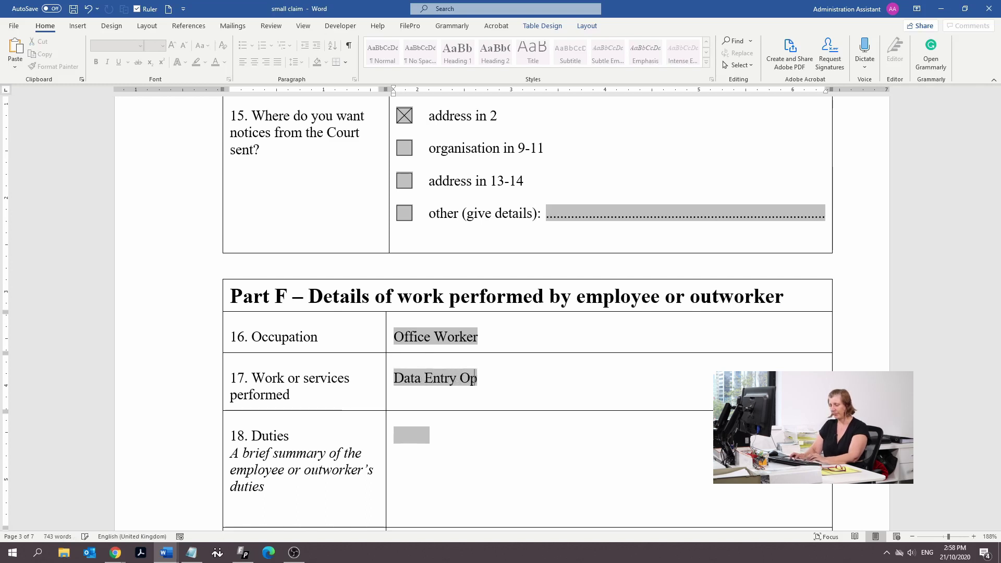
pyautogui.write('erator')
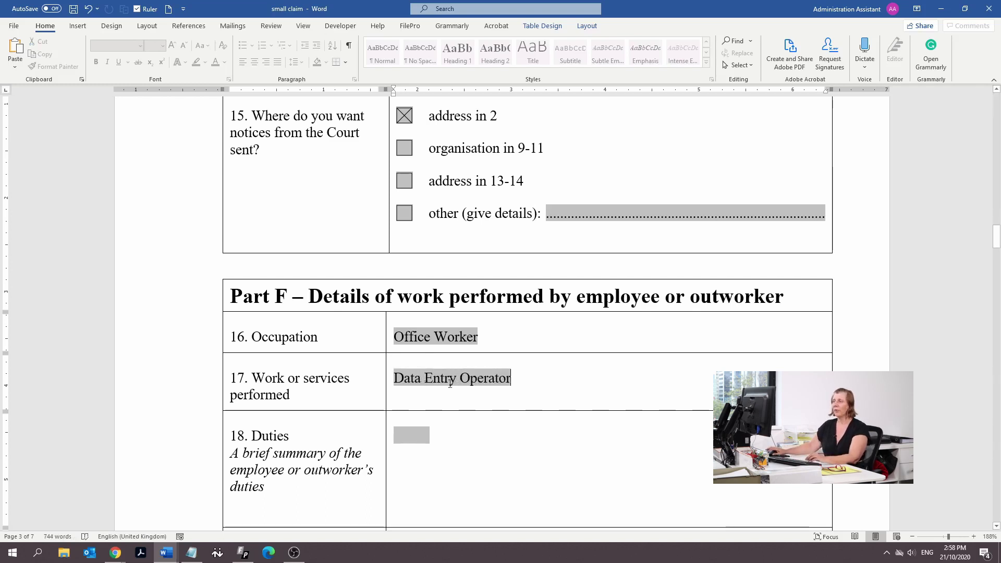
# Give duties as 'entering data from one computer to another' and classification 'Level 1' / 'General Clerks Award'
pyautogui.scroll(-4, 402, 258)
pyautogui.click(411, 248)
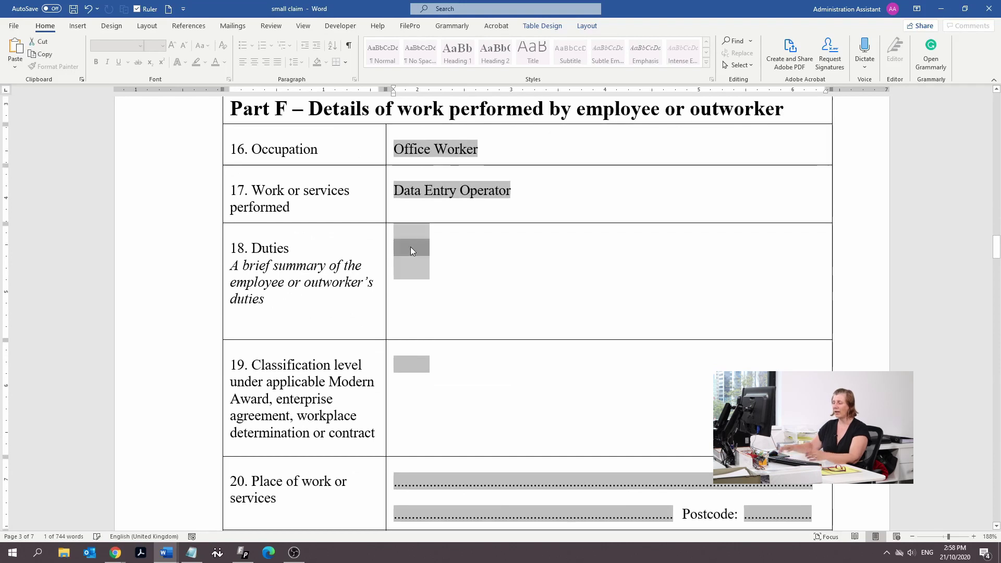
pyautogui.write('enter')
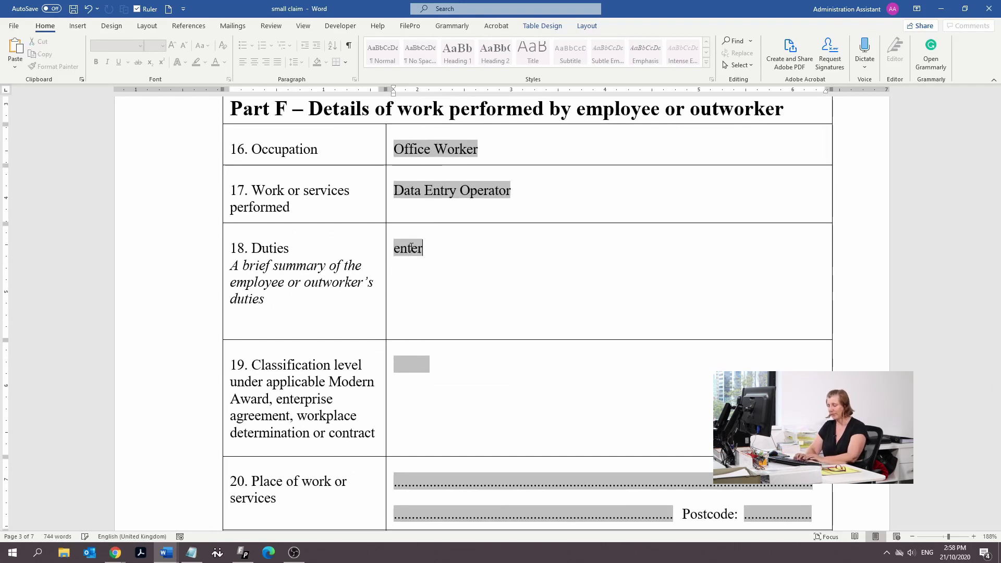
pyautogui.write('ing data from one computer to another.')
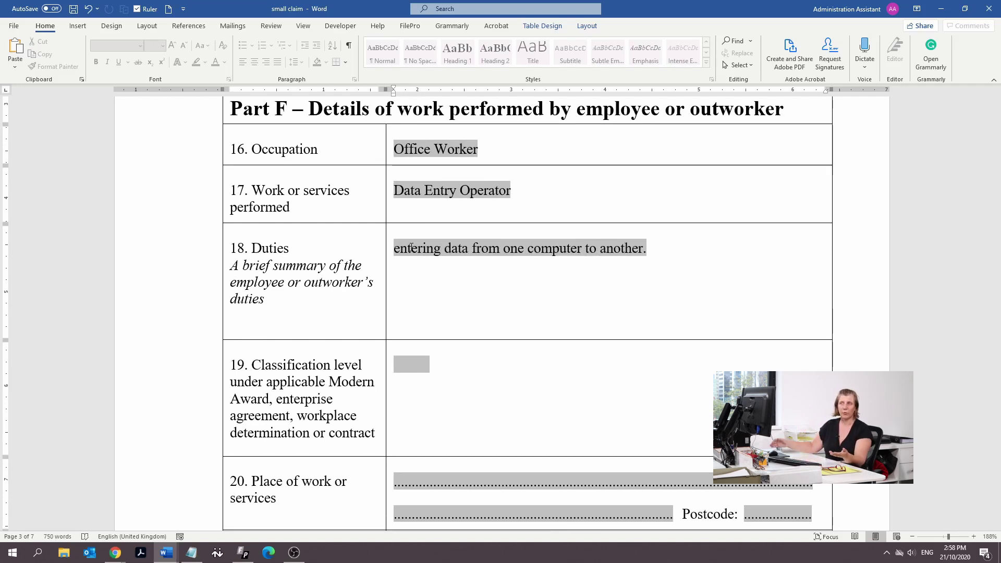
pyautogui.scroll(-2, 420, 286)
pyautogui.click(420, 276)
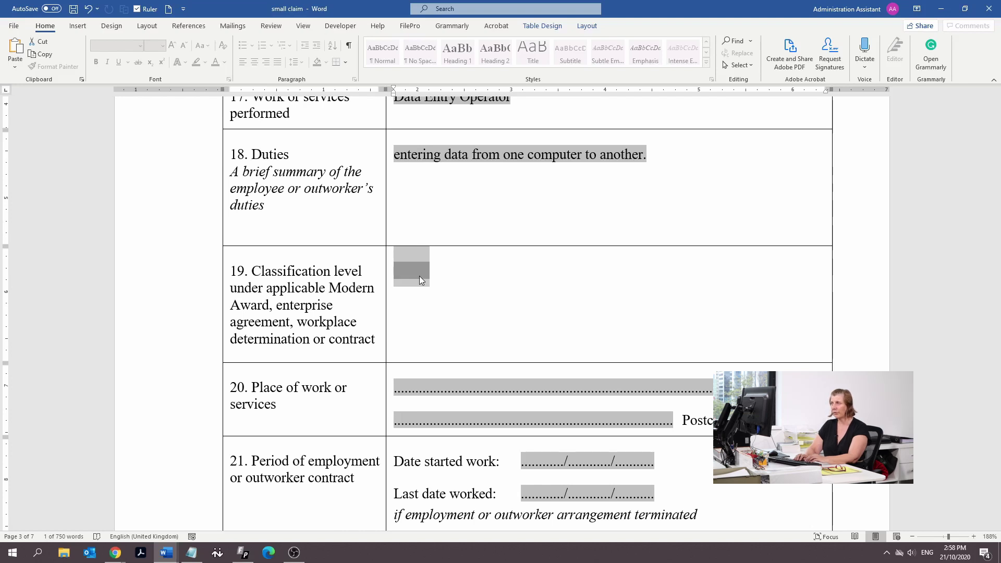
pyautogui.write('Lev')
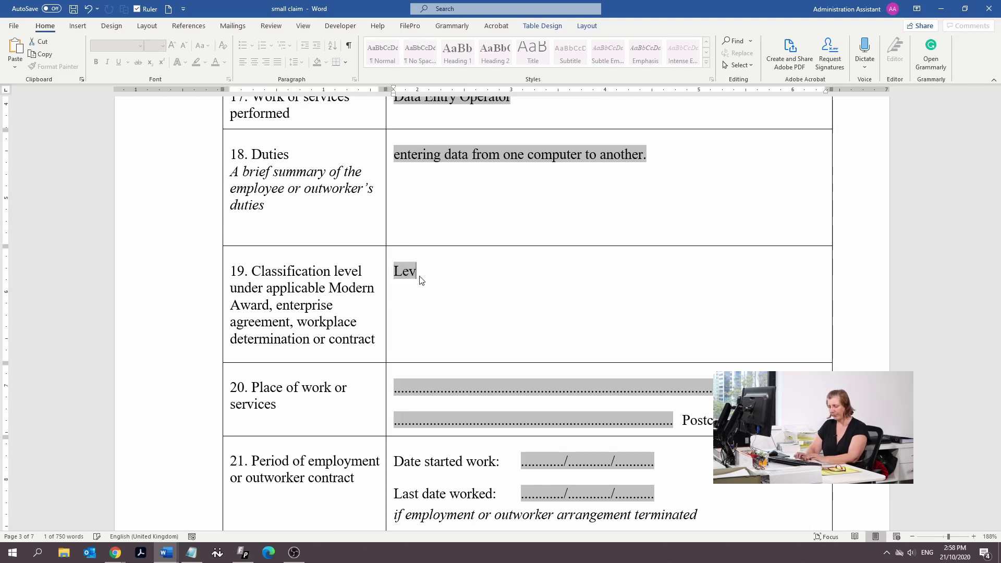
pyautogui.write('el 1')
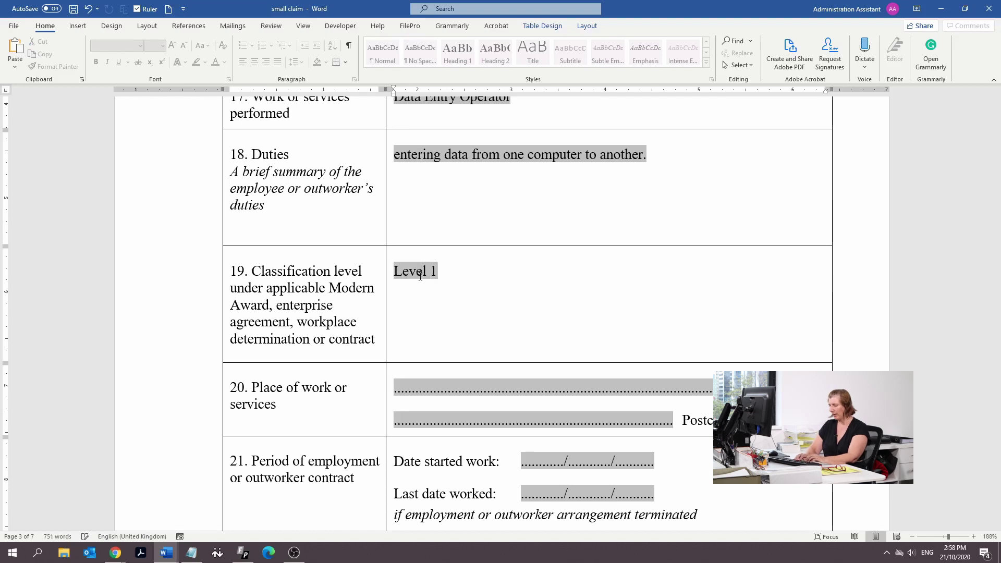
pyautogui.press('Return')
pyautogui.write('Genera')
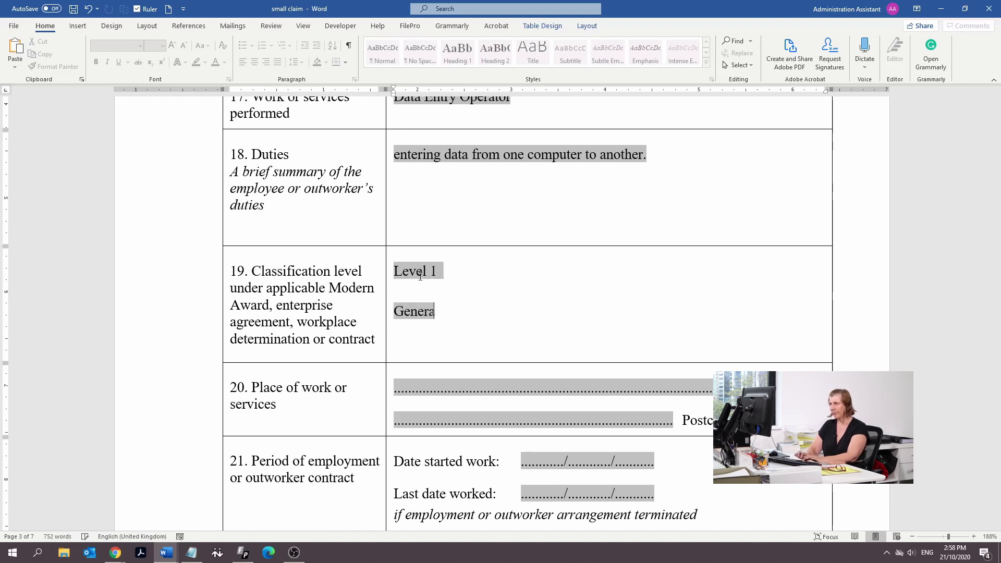
pyautogui.write('l Clerks Award')
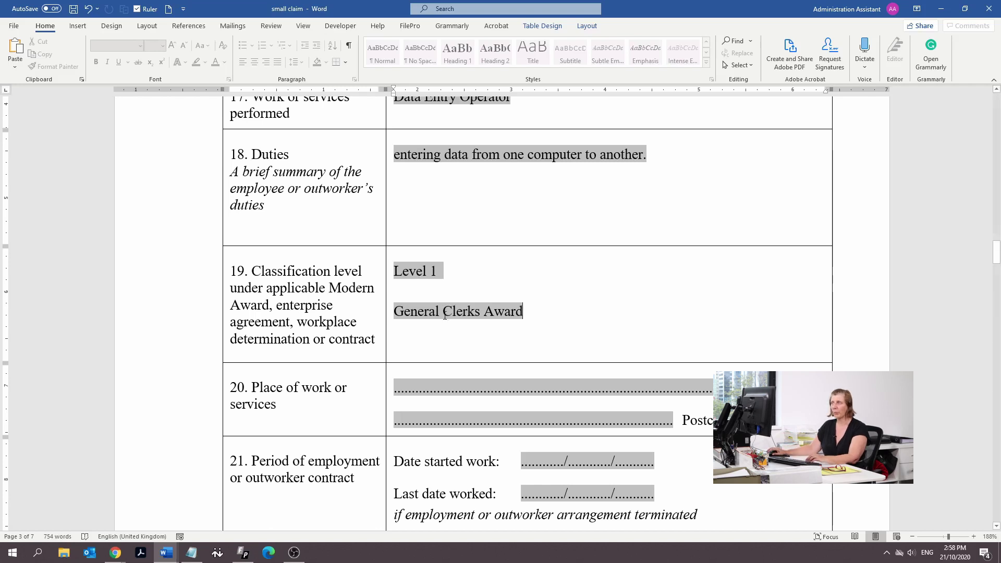
# Tick 'Yes - copy attached' for question 22 on written notice of dismissal
pyautogui.scroll(-2, 472, 297)
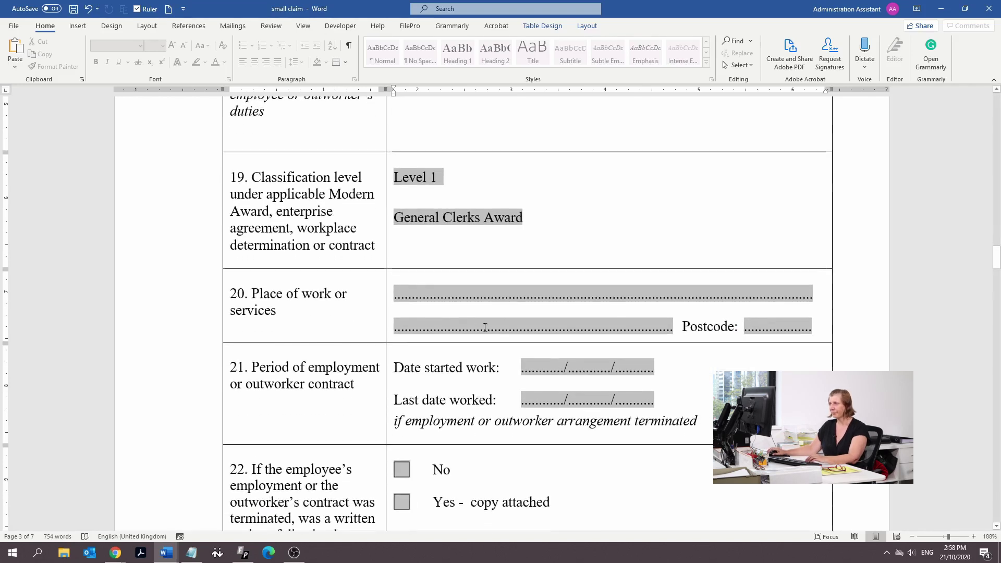
pyautogui.click(474, 296)
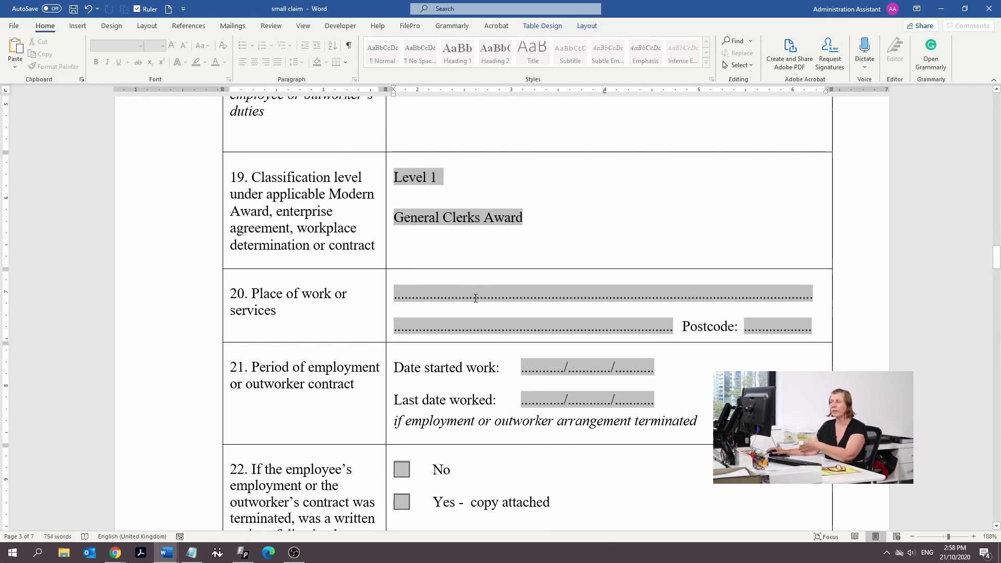
pyautogui.scroll(-1, 485, 311)
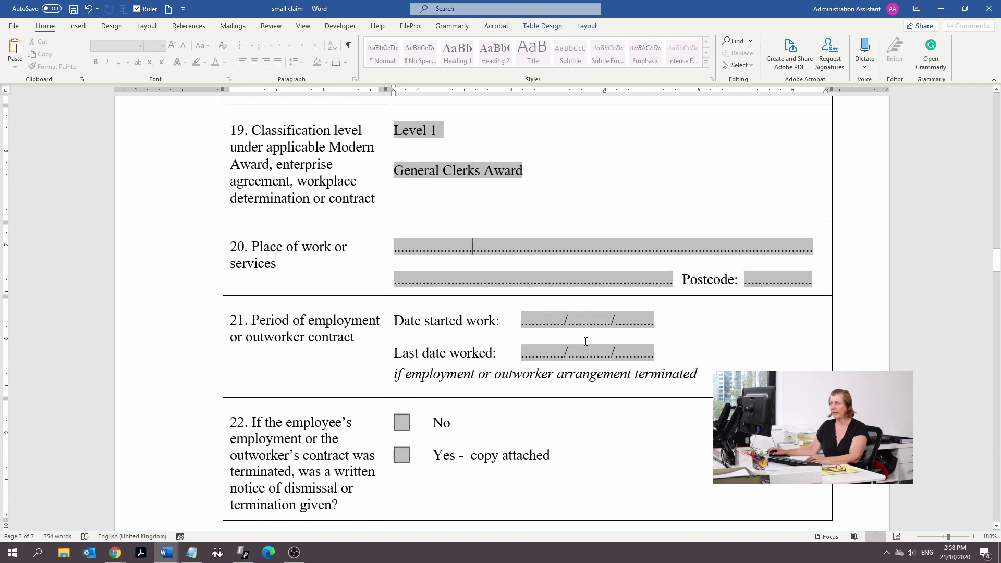
pyautogui.scroll(-2, 590, 327)
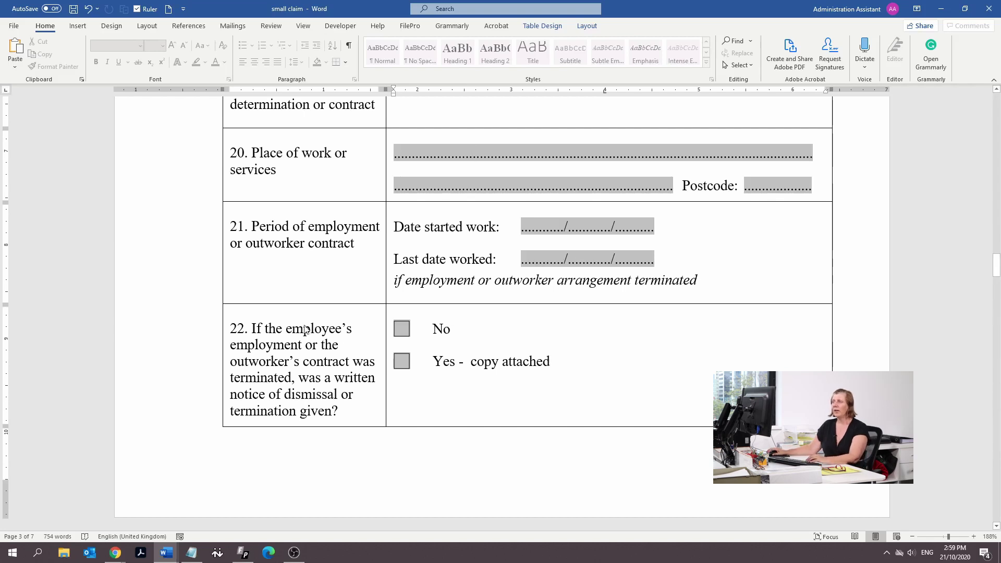
pyautogui.click(404, 362)
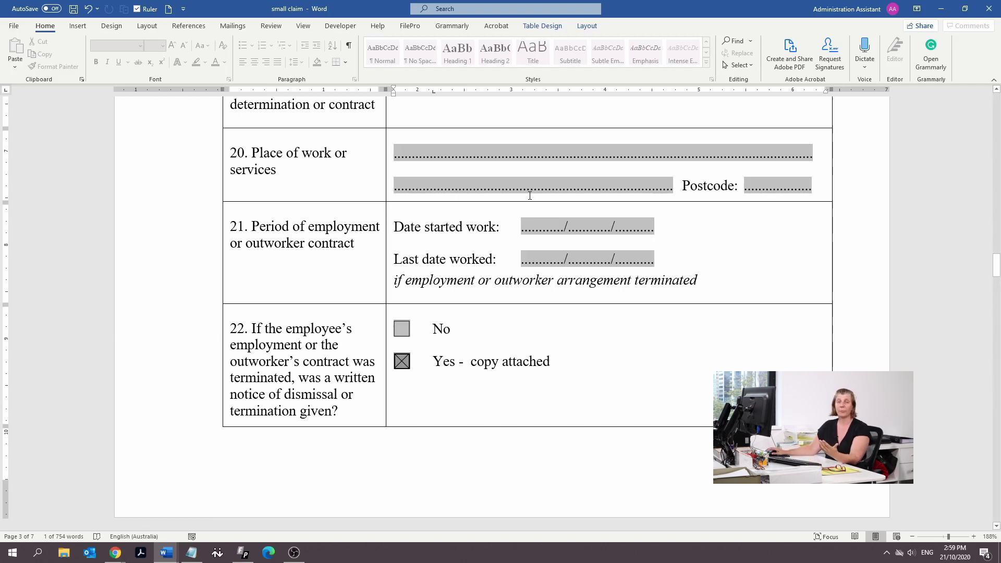
pyautogui.scroll(-6, 555, 230)
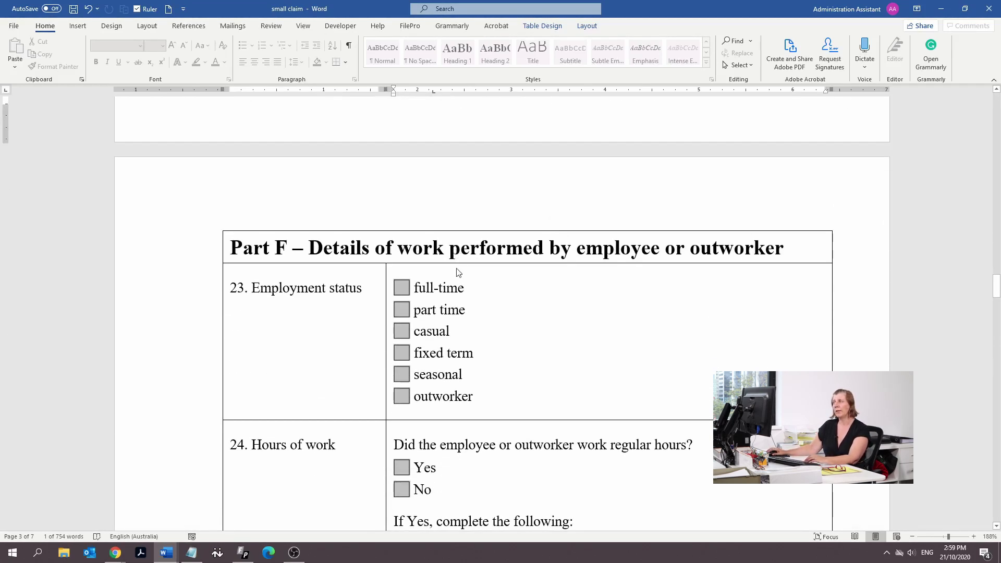
# Mark the employee as full-time and answer Yes to working regular hours
pyautogui.click(402, 293)
pyautogui.scroll(-3, 402, 296)
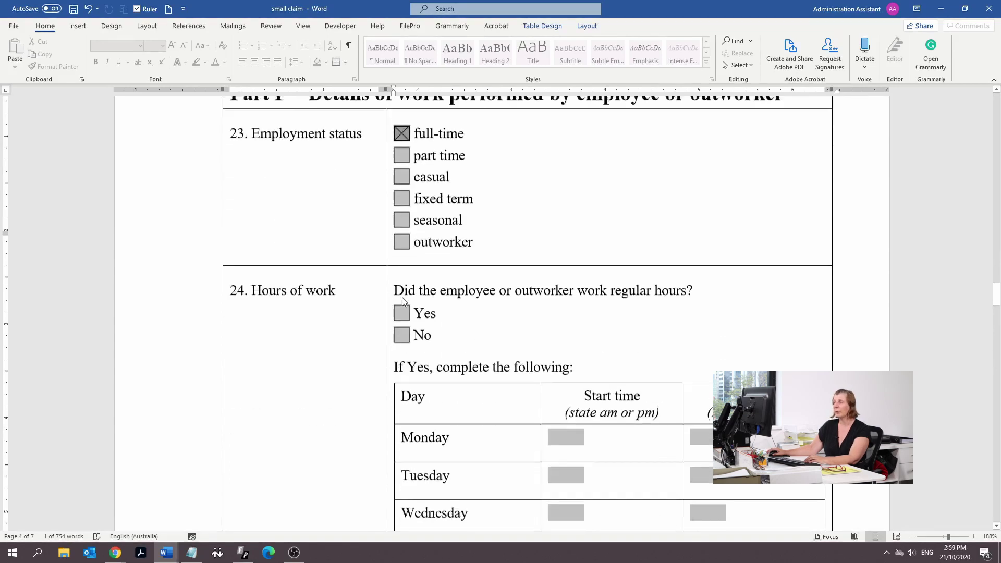
pyautogui.click(400, 281)
pyautogui.scroll(-3, 586, 438)
# Fill the hours table with 8:30 starts and 5:00 finishes for Monday to Wednesday
pyautogui.click(568, 212)
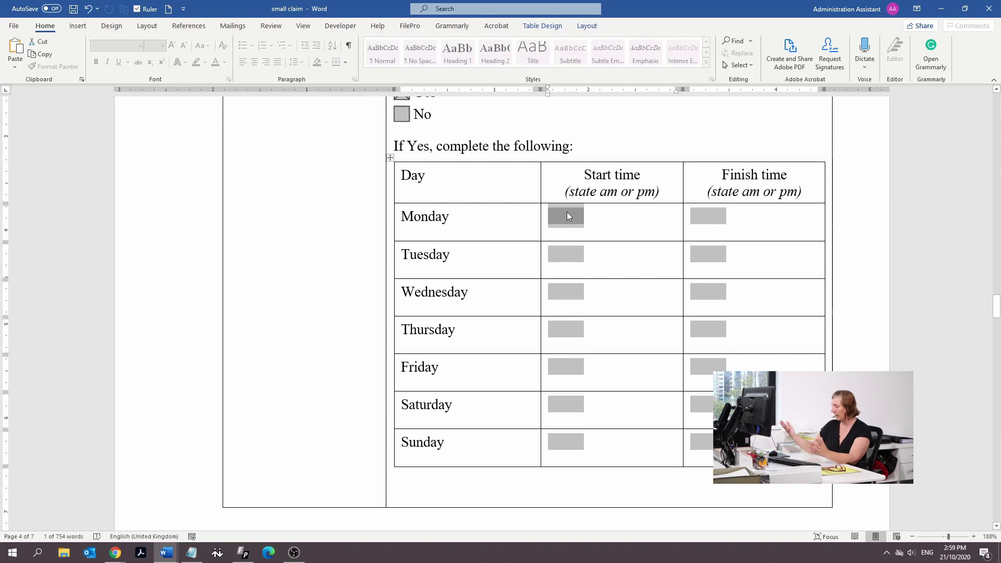
pyautogui.write('8')
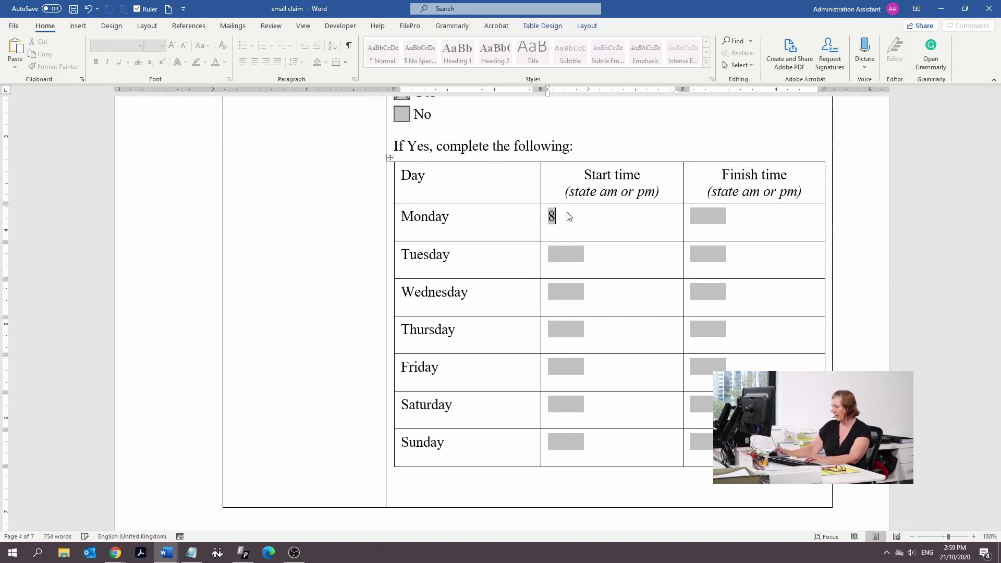
pyautogui.write(':30')
pyautogui.press('Tab')
pyautogui.write('5:00')
pyautogui.press('Tab')
pyautogui.write('8L:')
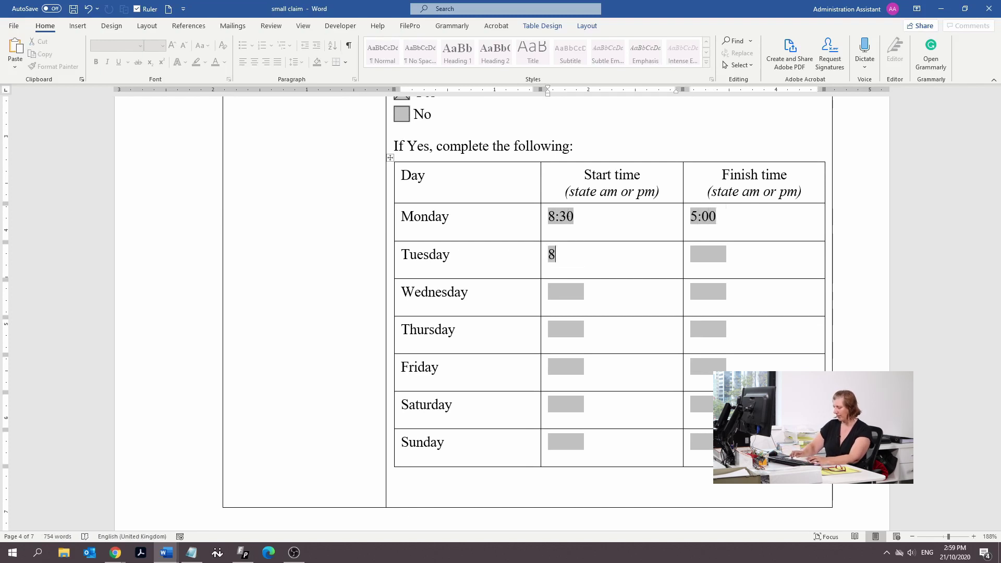
pyautogui.press('BackSpace')
pyautogui.press('BackSpace')
pyautogui.write(':30')
pyautogui.press('Tab')
pyautogui.write('5:00')
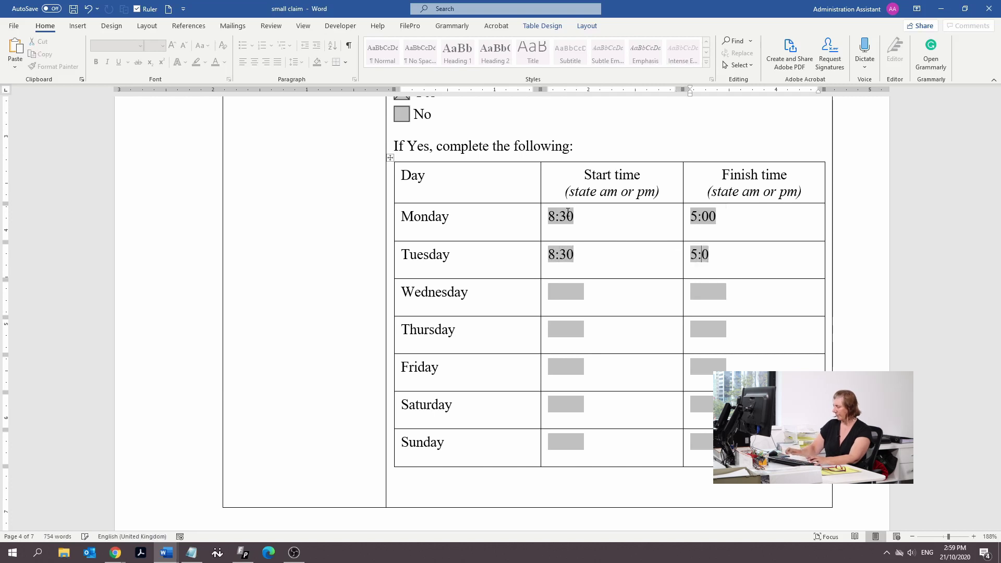
pyautogui.press('Tab')
pyautogui.press('Tab')
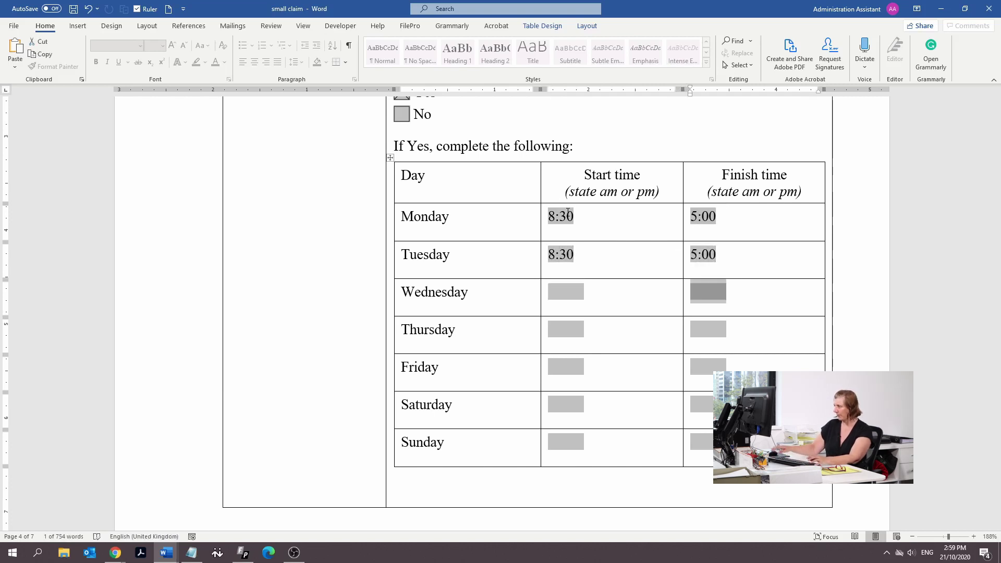
pyautogui.click(575, 290)
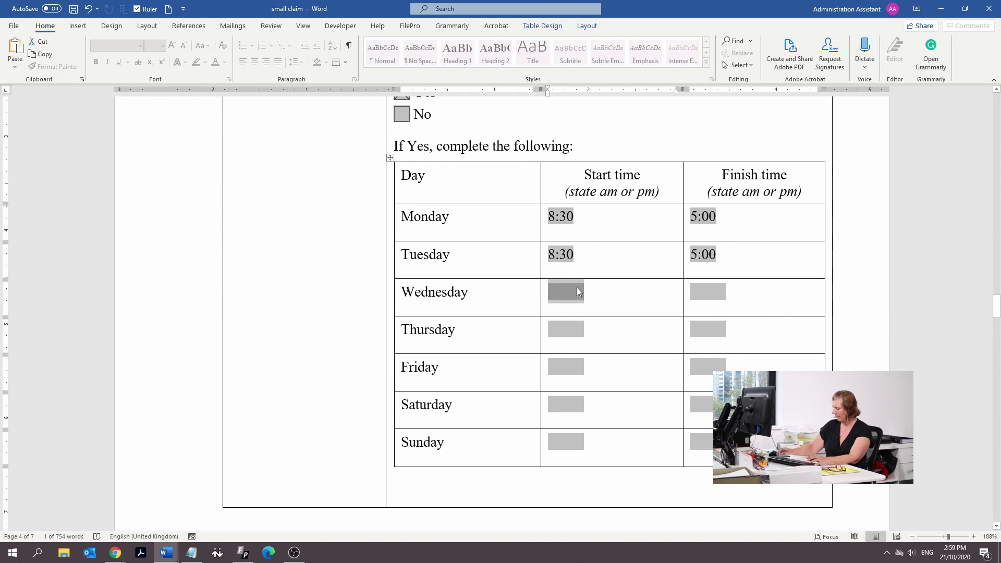
pyautogui.write('8:30')
pyautogui.press('Tab')
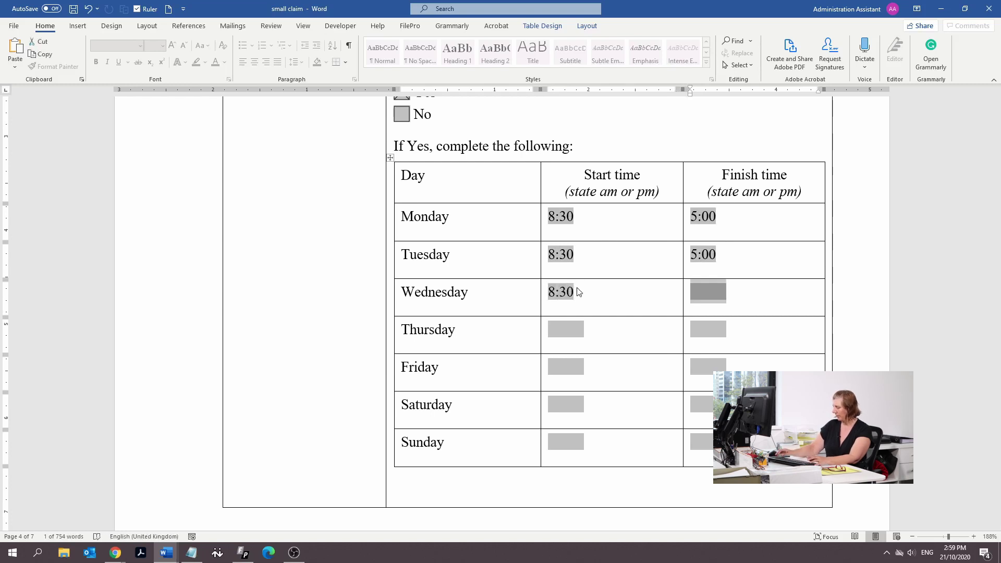
pyautogui.write('5:00')
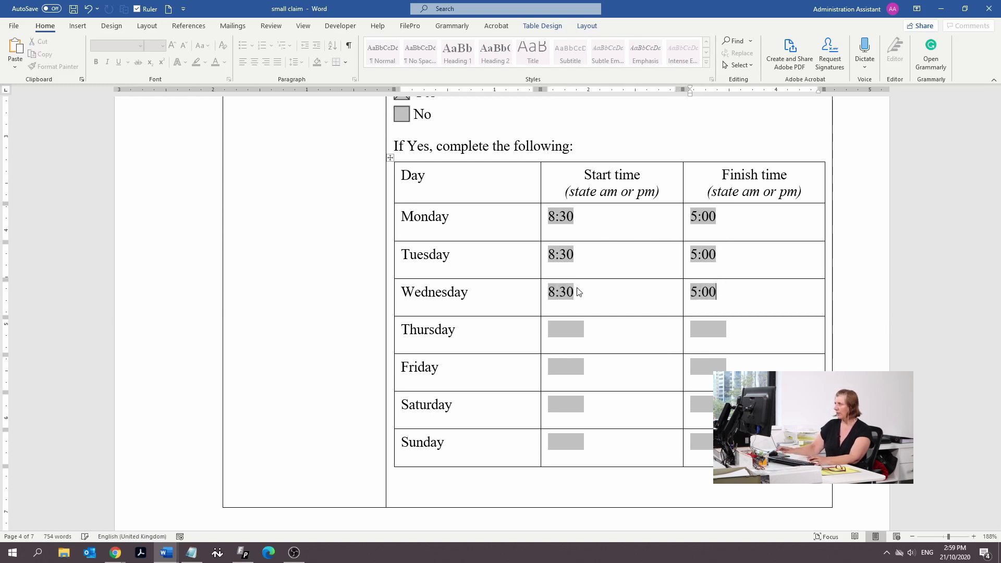
pyautogui.write('pm')
pyautogui.press('Tab')
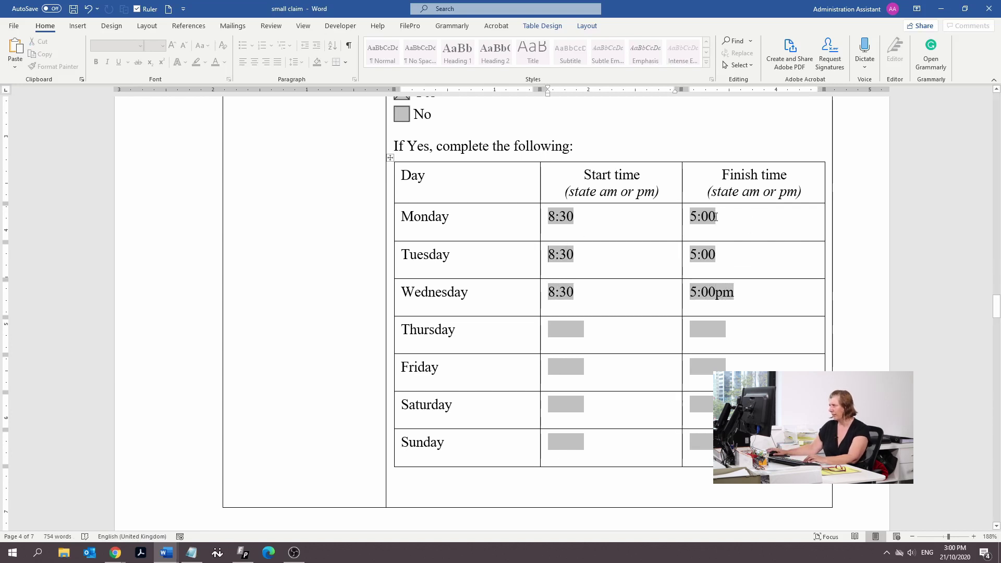
# Add 'am' to the Monday–Wednesday start times and 'pm' to the finish times
pyautogui.click(719, 218)
pyautogui.write('pm')
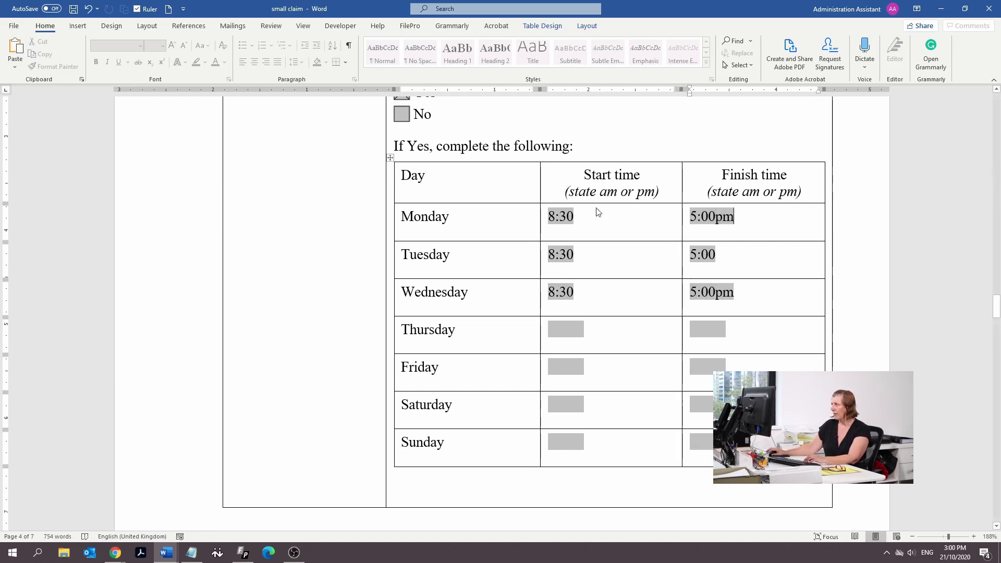
pyautogui.click(729, 245)
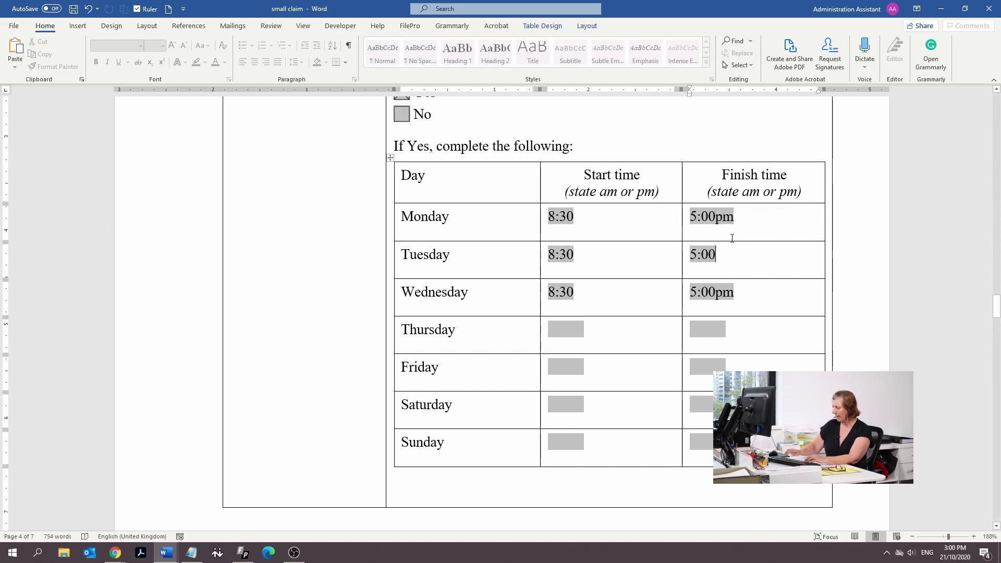
pyautogui.write('pm')
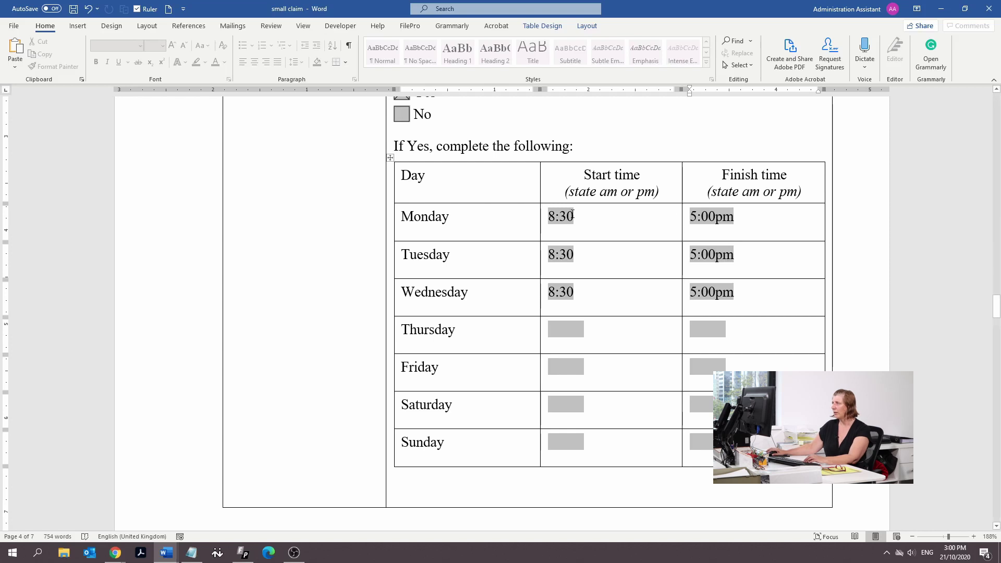
pyautogui.click(606, 219)
pyautogui.write('am')
pyautogui.click(583, 247)
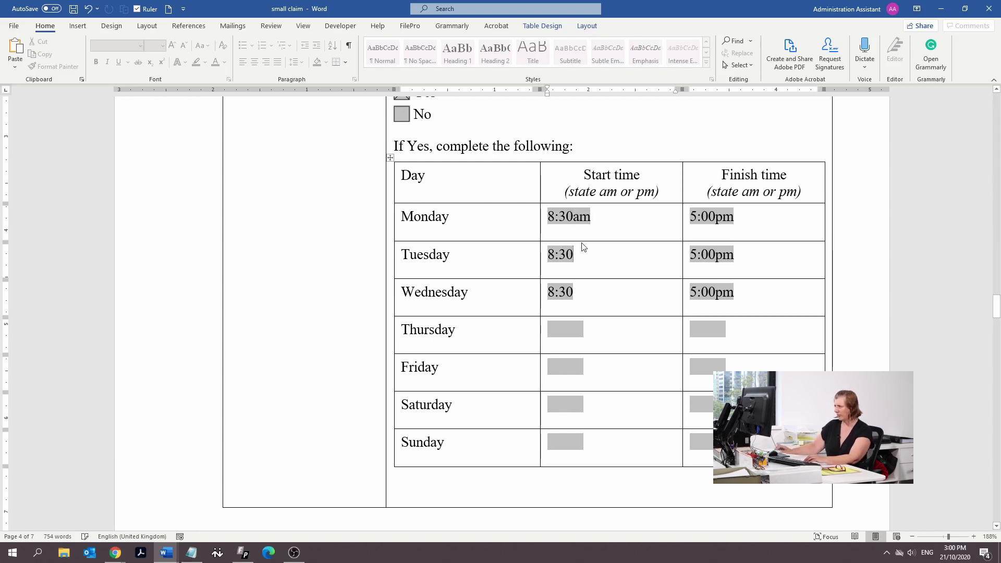
pyautogui.write('am')
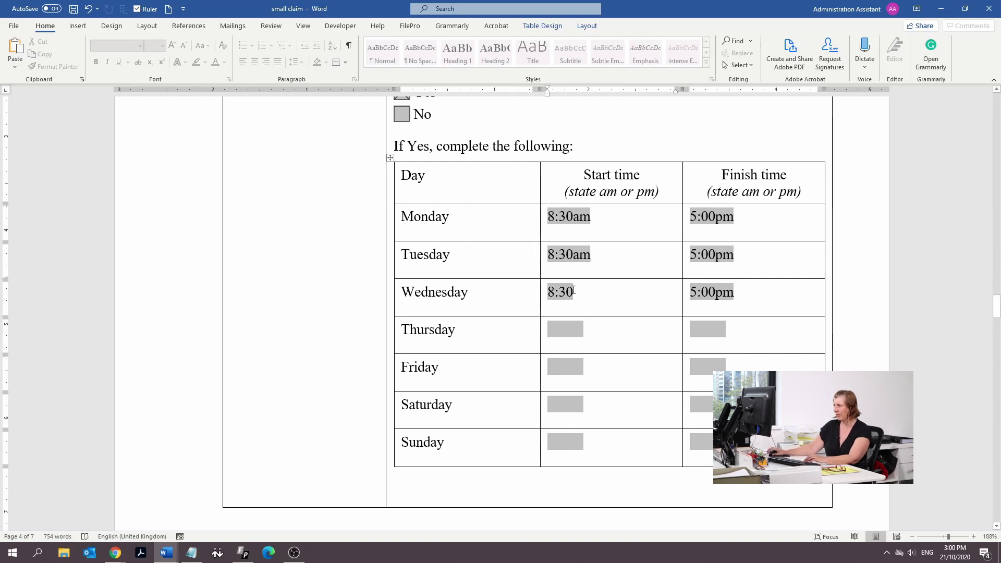
pyautogui.click(574, 291)
pyautogui.write('am')
pyautogui.scroll(-5, 613, 365)
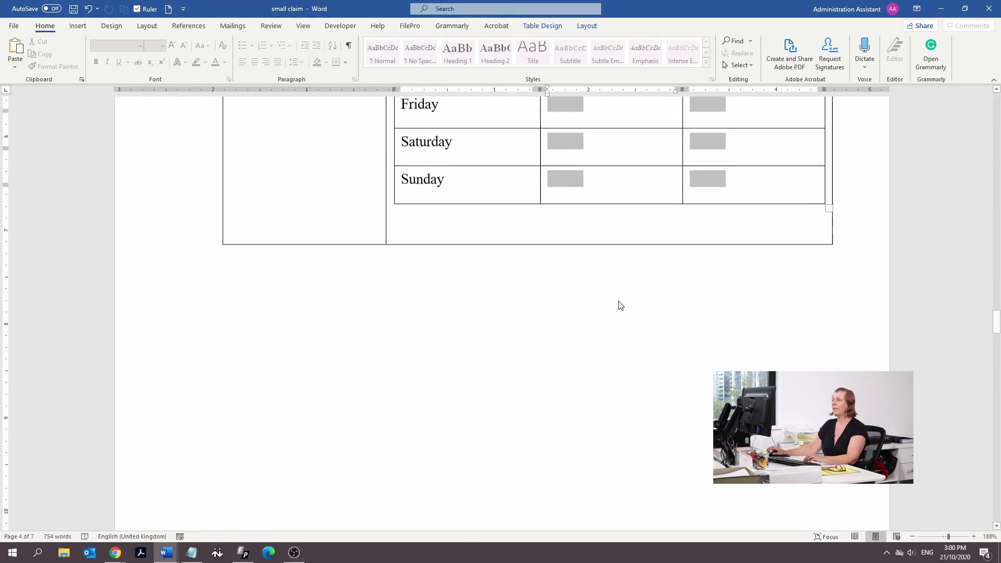
# Tick 'a term of a Modern Award' and type 'General Clerks Award' in the field below
pyautogui.scroll(-6, 613, 386)
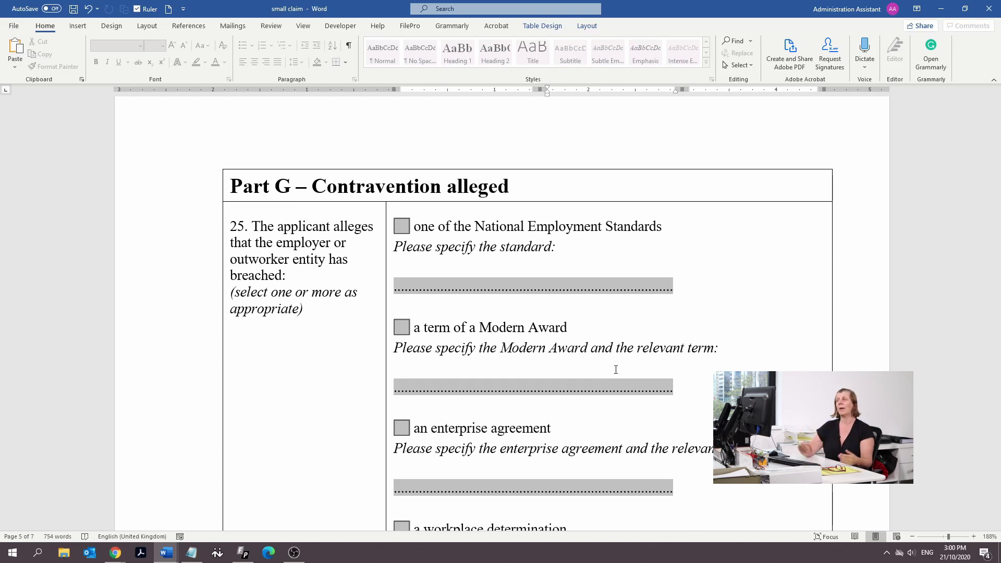
pyautogui.click(402, 328)
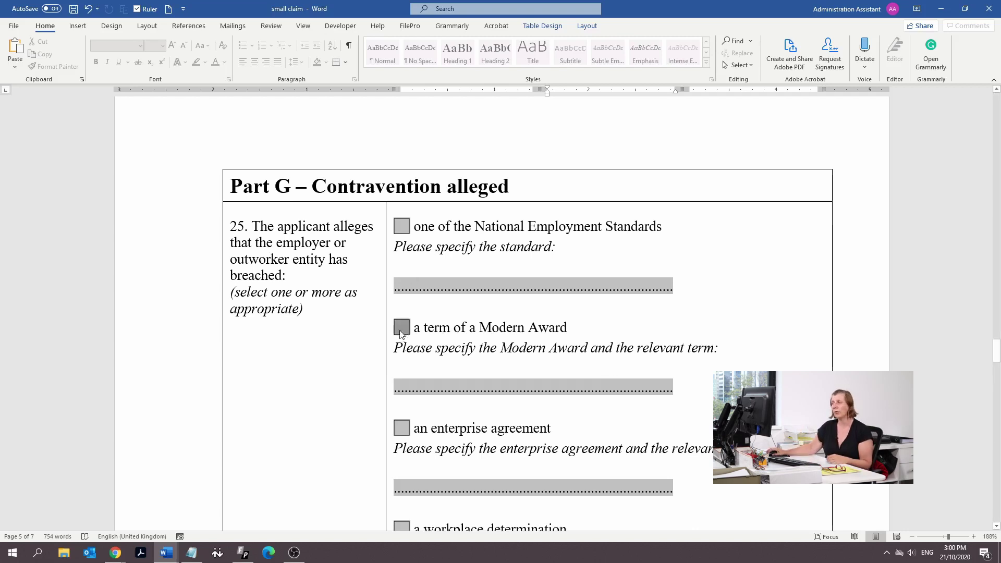
pyautogui.click(420, 385)
pyautogui.write('General Ck')
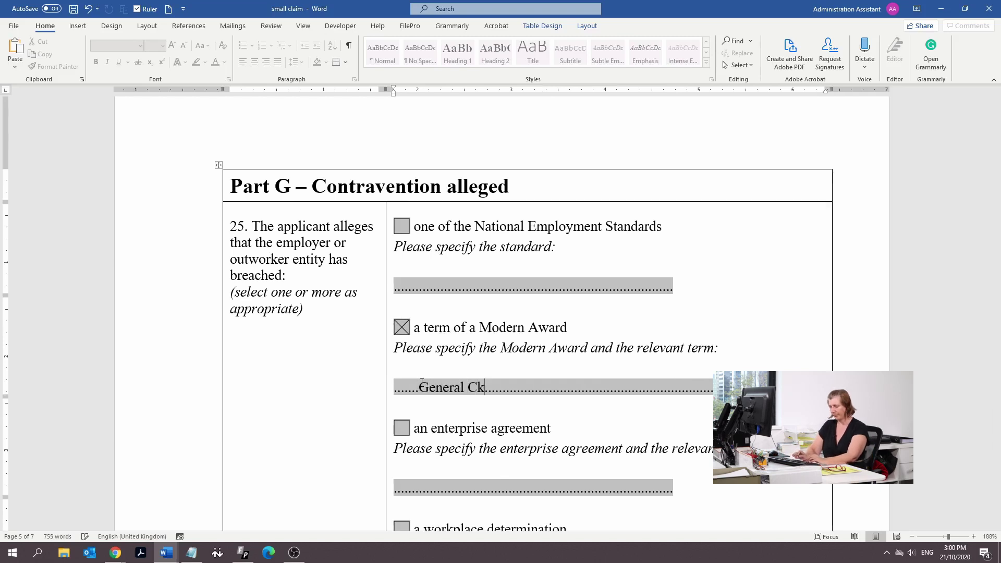
pyautogui.press('BackSpace')
pyautogui.write('lerks Award')
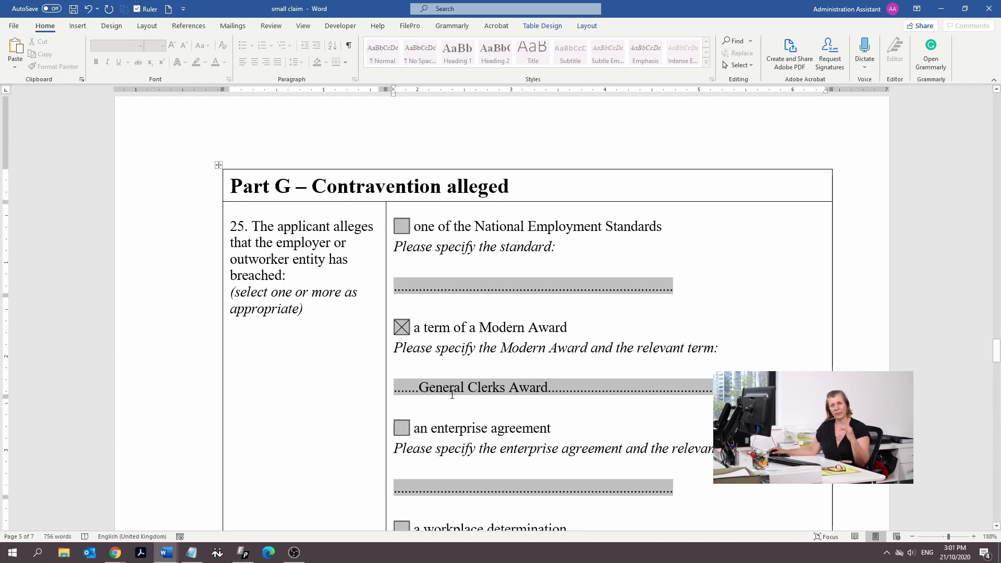
pyautogui.scroll(-3, 452, 395)
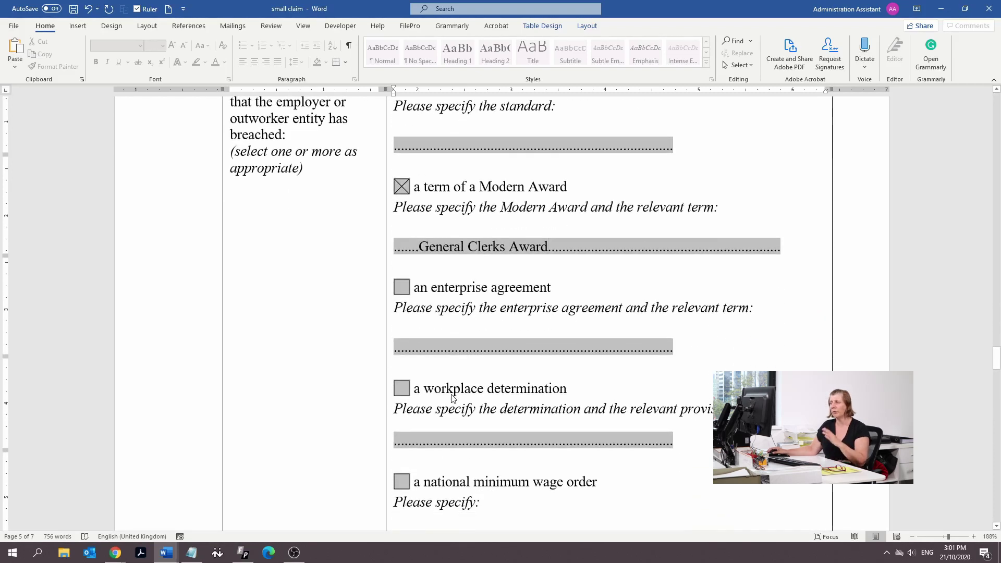
pyautogui.scroll(1, 453, 395)
pyautogui.scroll(-4, 452, 395)
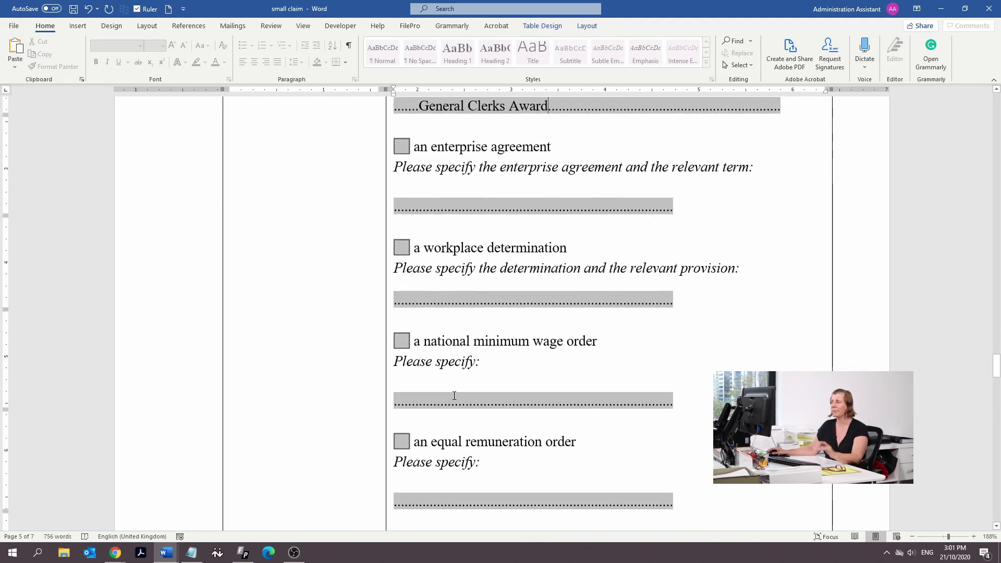
pyautogui.scroll(1, 454, 396)
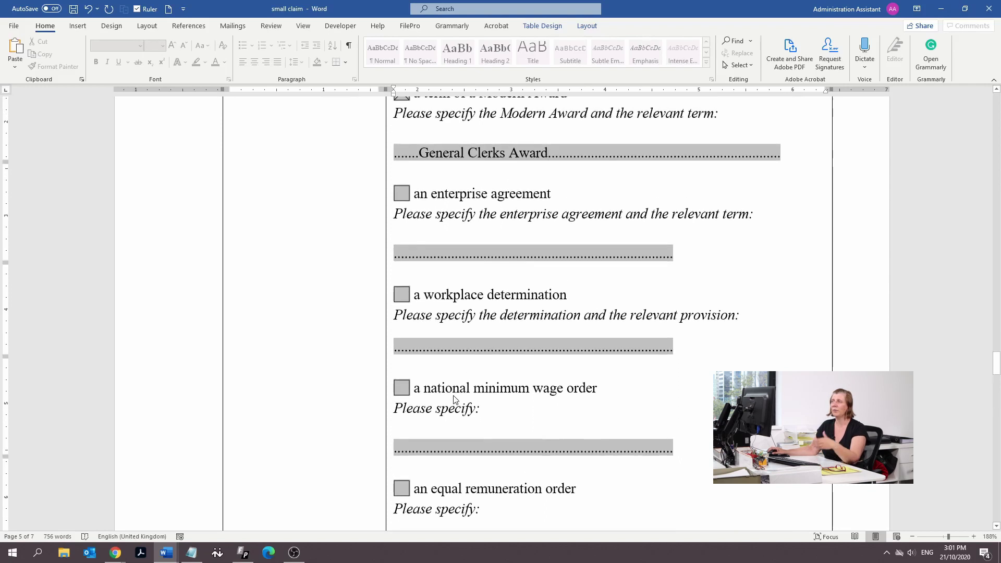
pyautogui.scroll(-1, 454, 395)
pyautogui.scroll(-1, 453, 398)
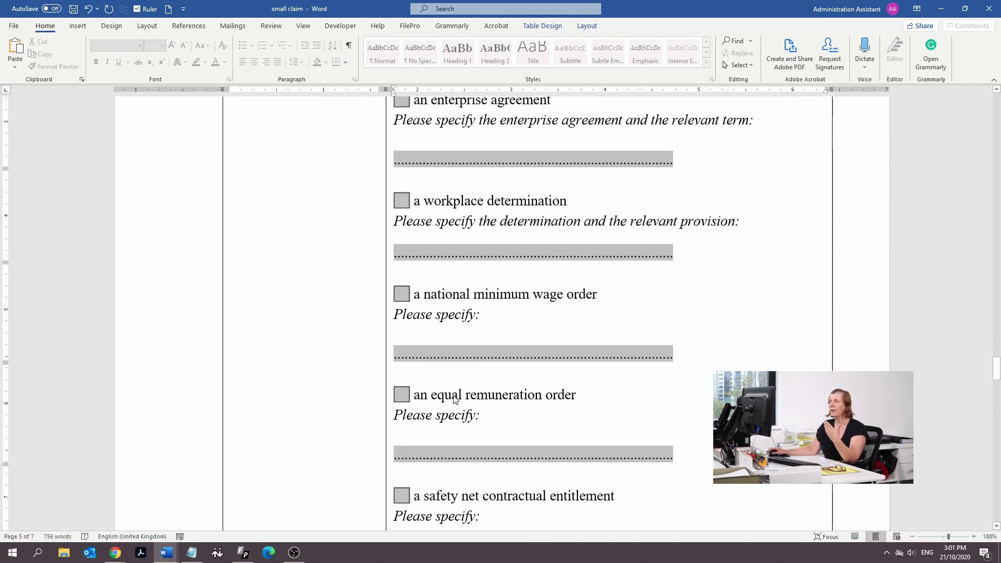
pyautogui.scroll(-2, 455, 398)
pyautogui.scroll(-1, 456, 402)
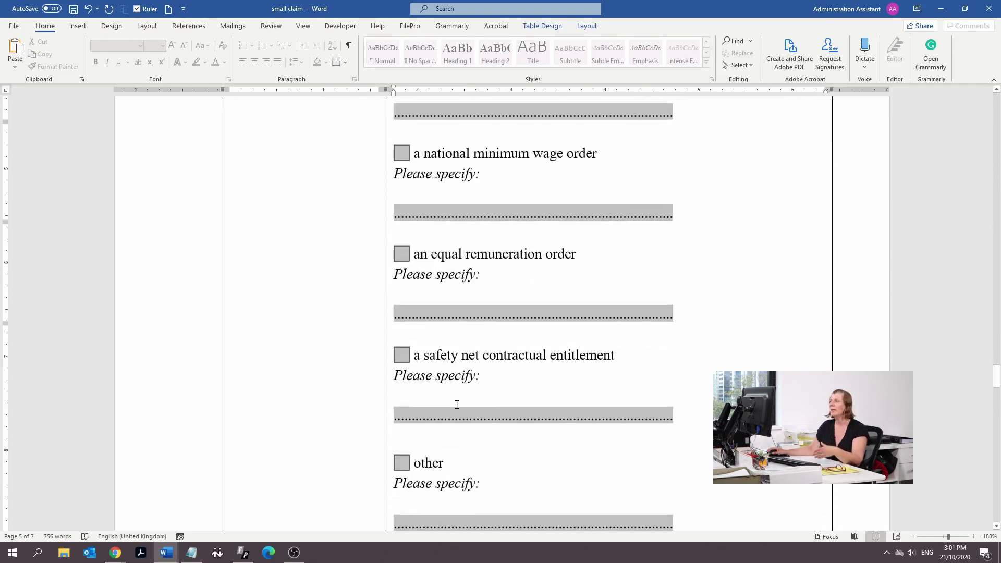
pyautogui.scroll(-9, 457, 402)
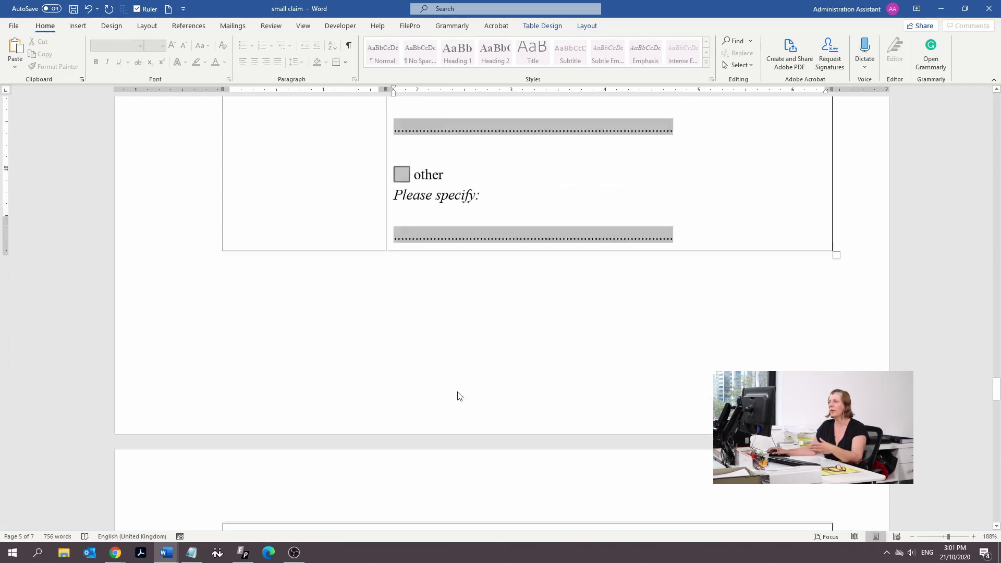
pyautogui.scroll(-2, 459, 397)
# Tick wages in question 26 and enter a wages amount of 9,000
pyautogui.scroll(-2, 457, 394)
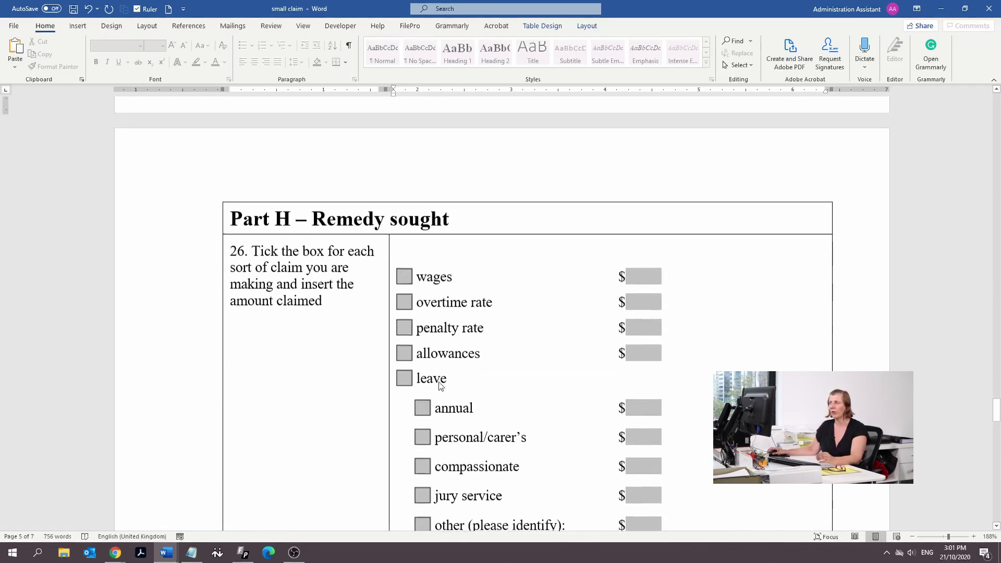
pyautogui.click(403, 278)
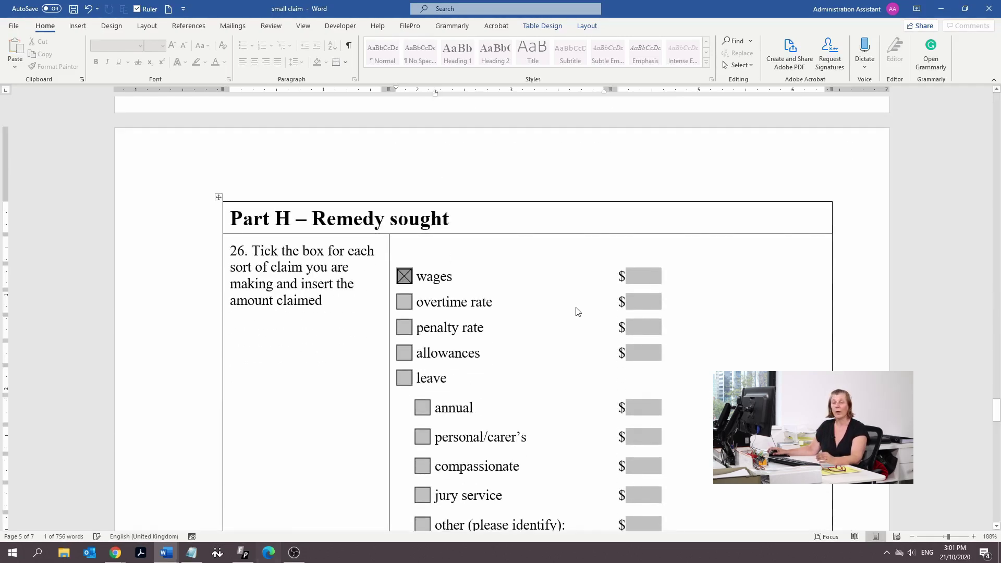
pyautogui.scroll(-2, 651, 275)
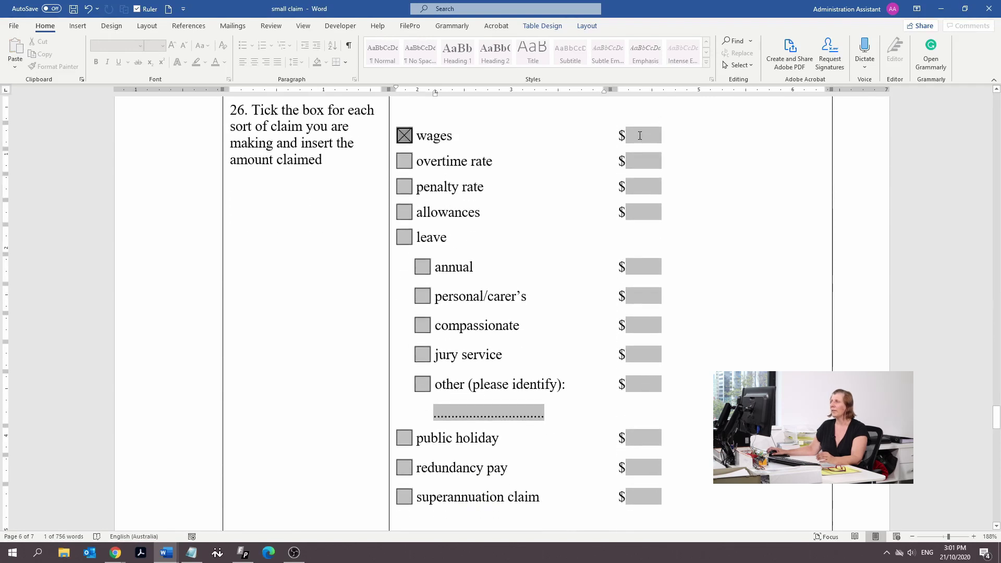
pyautogui.click(640, 136)
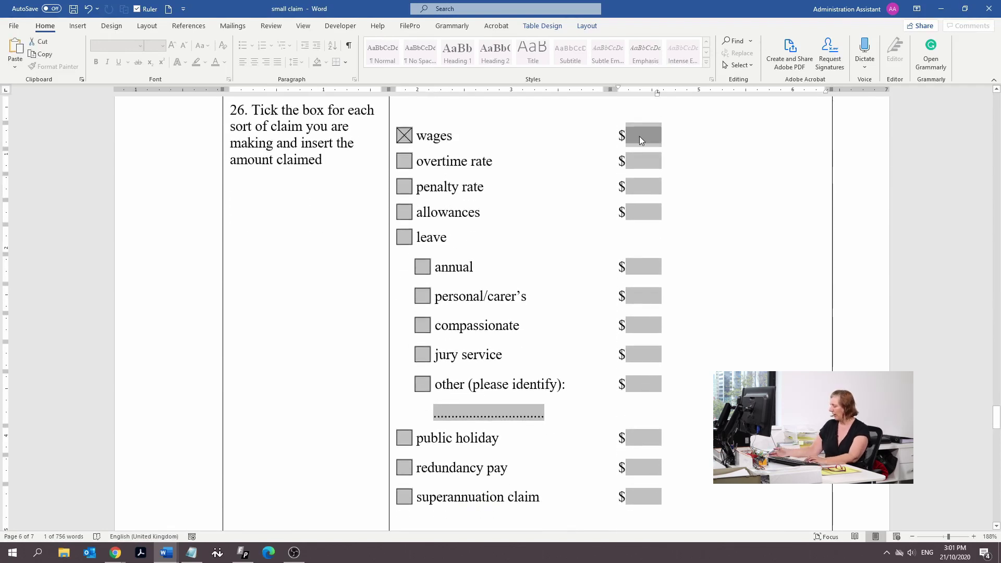
pyautogui.write('90,')
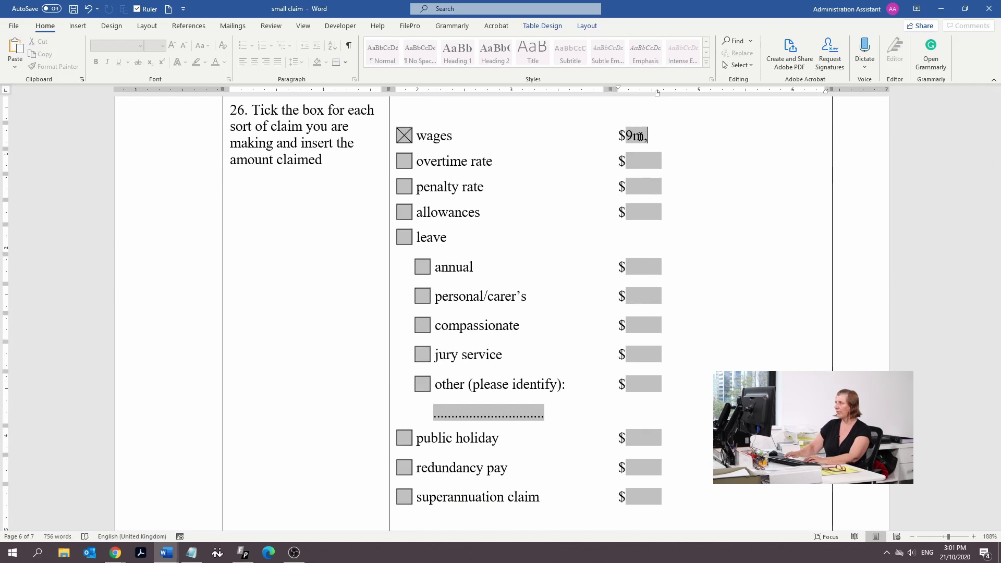
pyautogui.press('BackSpace')
pyautogui.press('BackSpace')
pyautogui.write(',000')
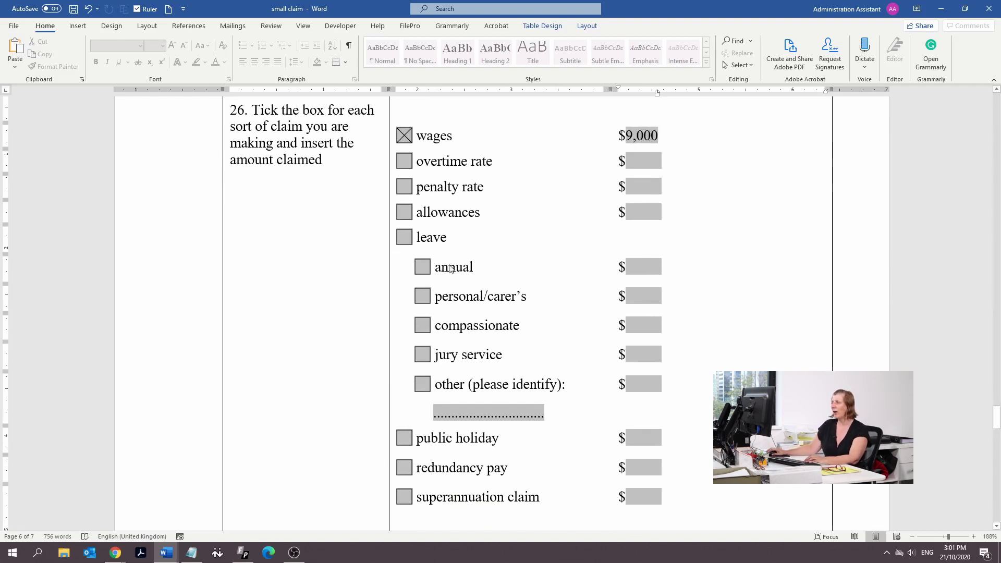
# Tick leave and annual leave, entering 80 as the annual leave amount
pyautogui.click(403, 238)
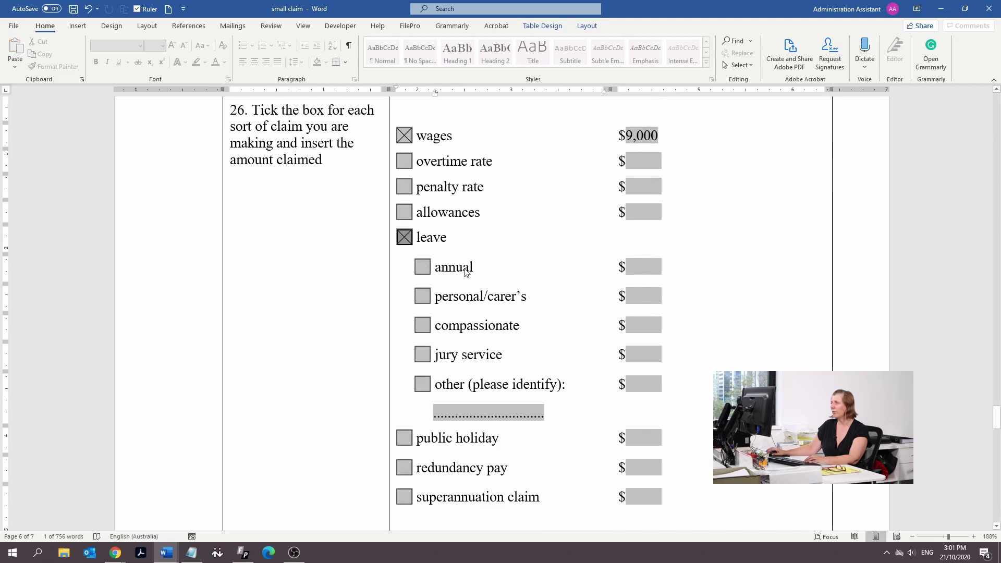
pyautogui.click(425, 267)
pyautogui.click(642, 266)
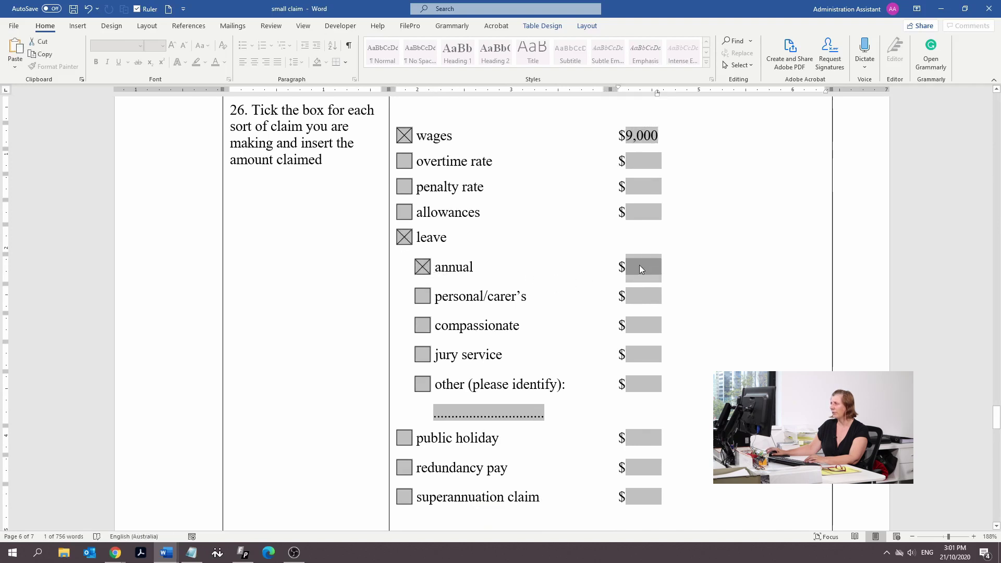
pyautogui.write('80')
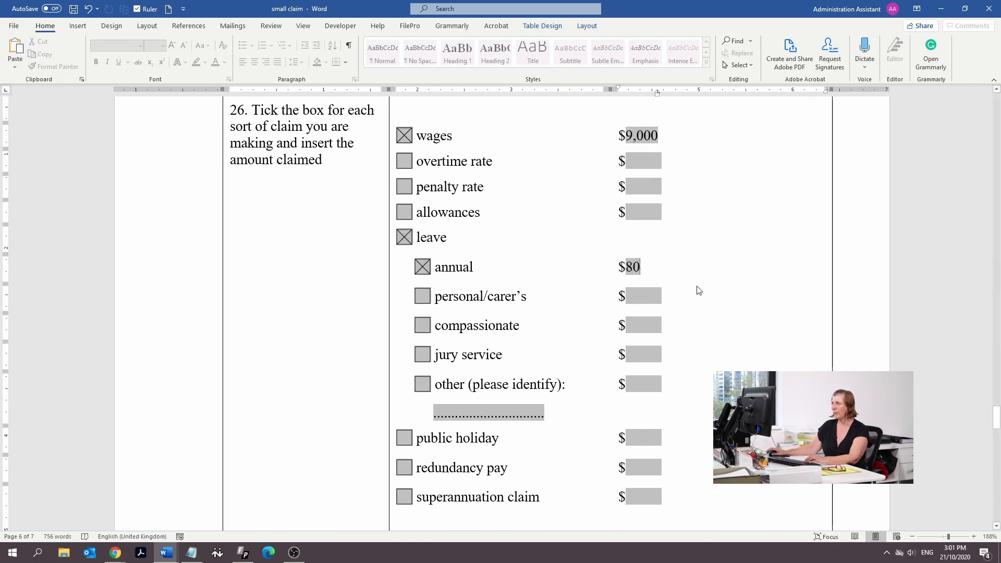
# Enter 9,080 in the Total amount field
pyautogui.scroll(-3, 699, 290)
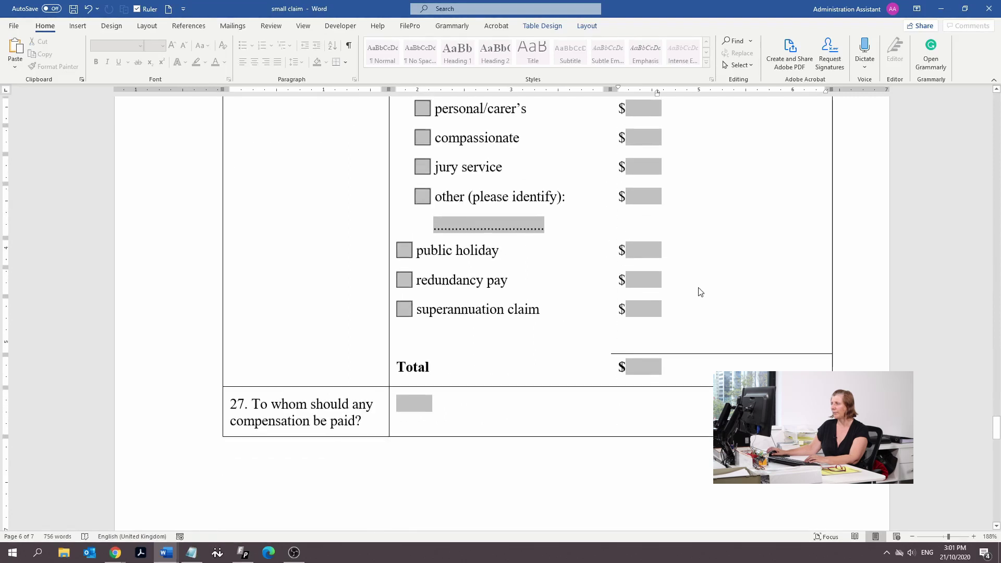
pyautogui.click(646, 368)
pyautogui.write('9')
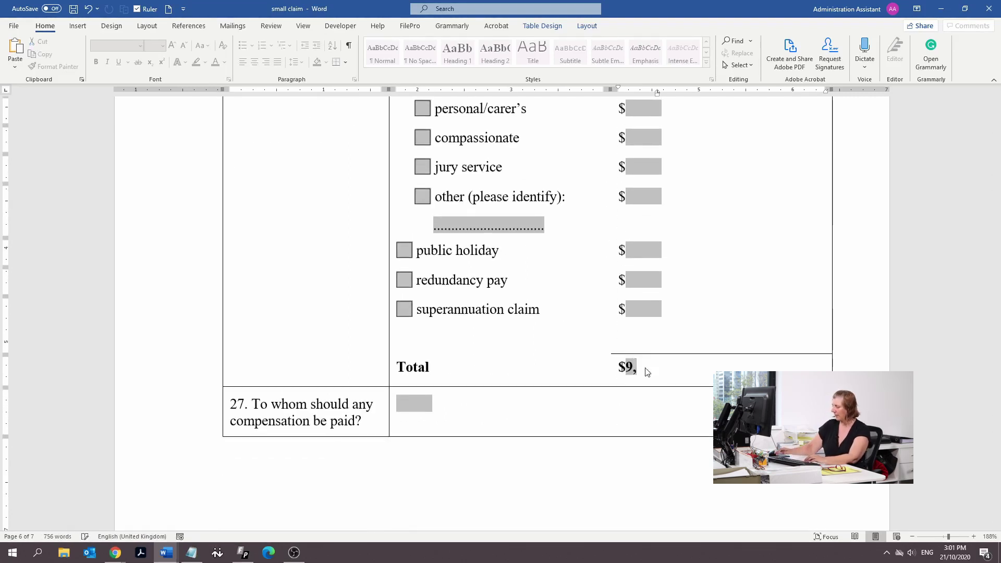
pyautogui.write(',080')
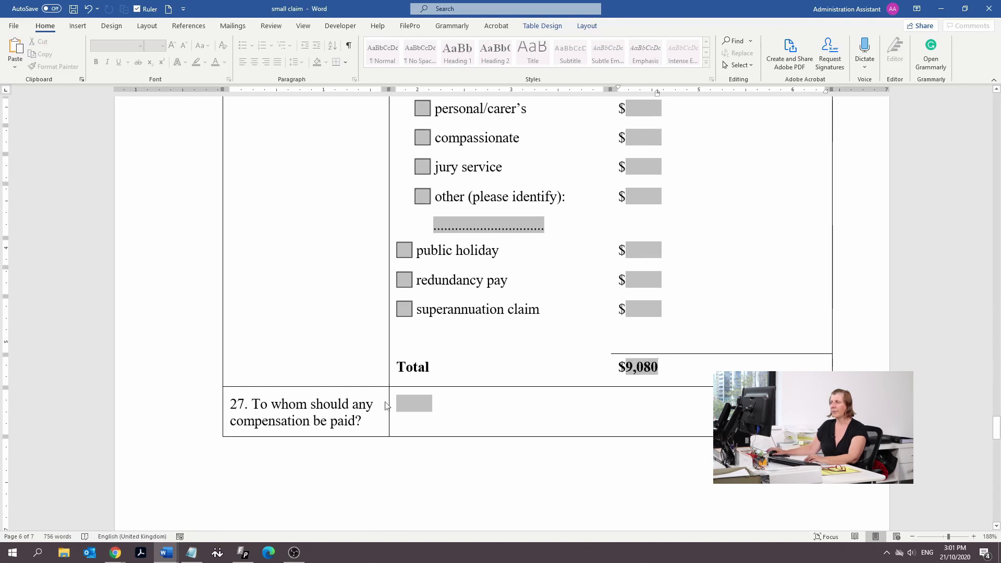
pyautogui.click(415, 402)
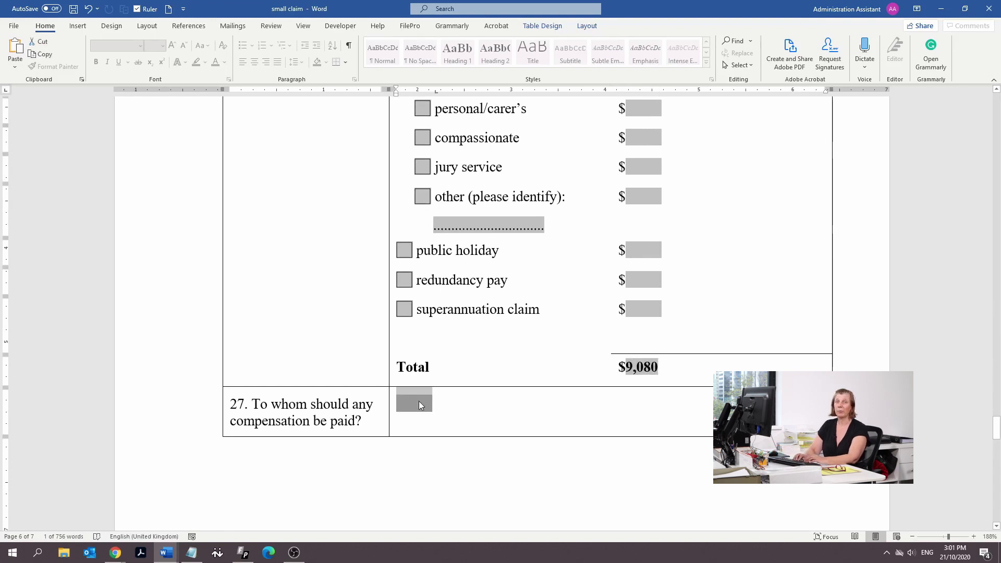
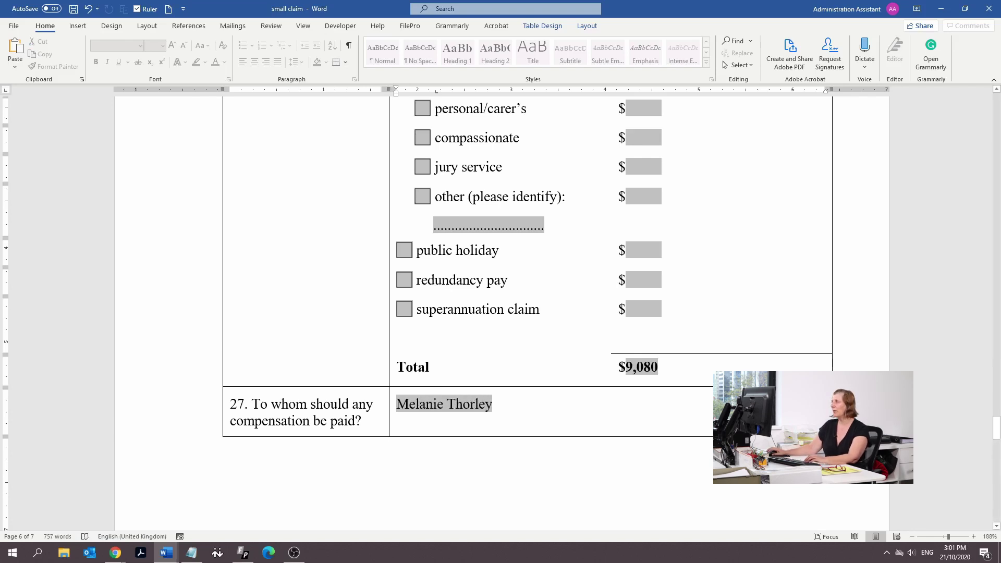
# Answer question 27 with 'Applicant', replacing the person's name typed there first
pyautogui.moveTo(995, 425)
pyautogui.mouseDown()
pyautogui.moveTo(980, 102)
pyautogui.moveTo(969, 358)
pyautogui.moveTo(981, 427)
pyautogui.mouseUp()
pyautogui.scroll(-5, 490, 319)
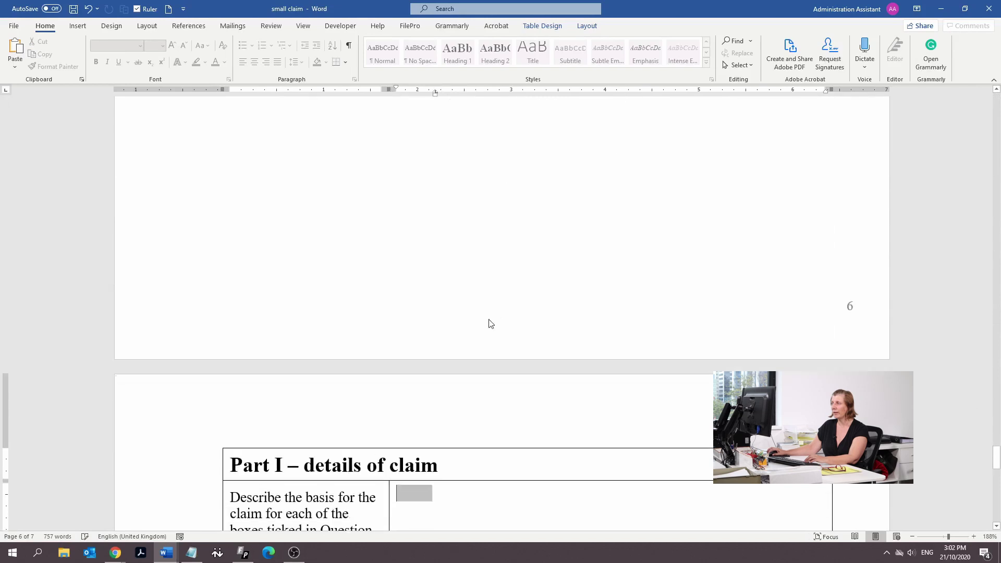
pyautogui.scroll(6, 469, 334)
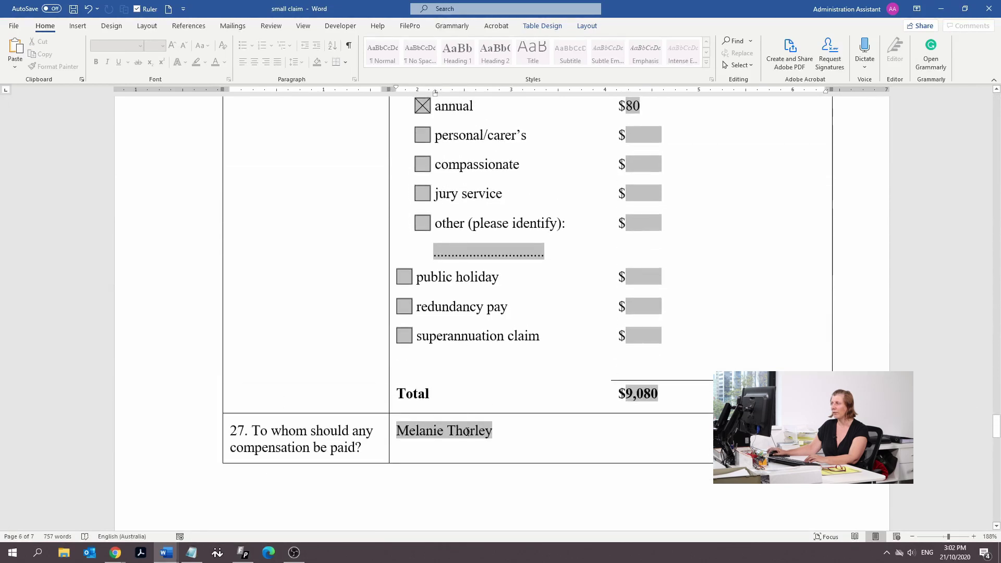
pyautogui.scroll(-5, 433, 417)
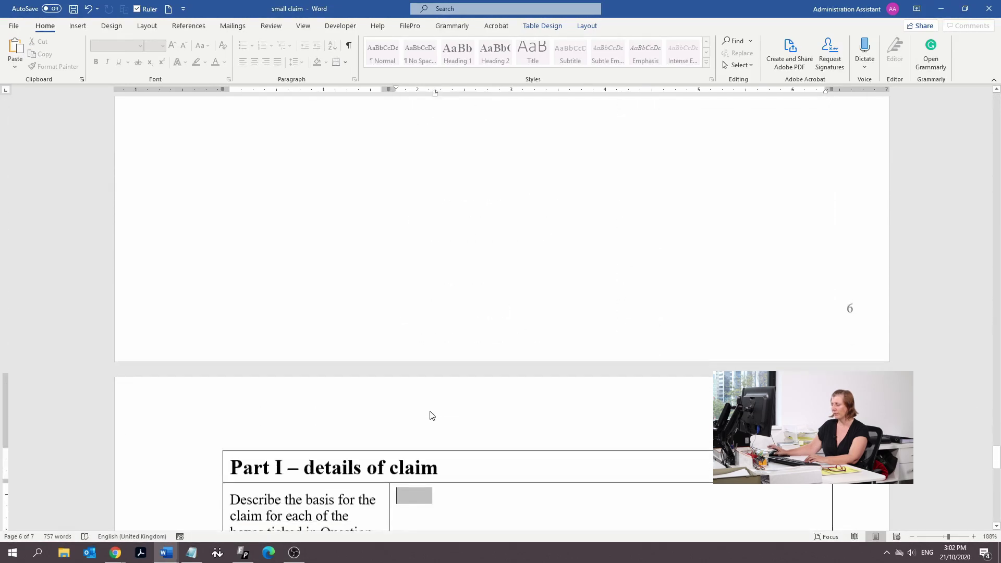
pyautogui.click(431, 415)
pyautogui.scroll(5, 595, 409)
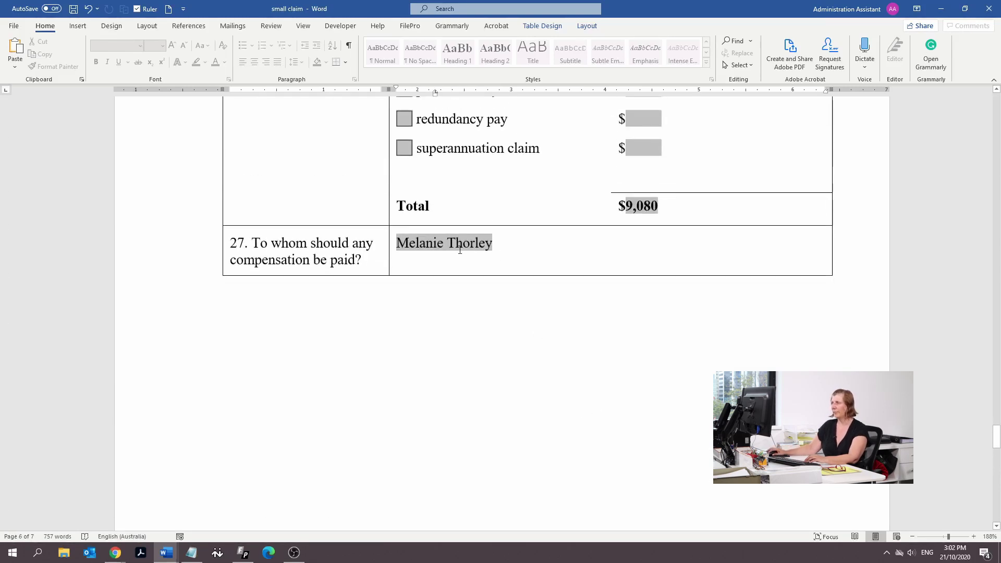
pyautogui.moveTo(482, 242); pyautogui.dragTo(393, 243)
pyautogui.write('y')
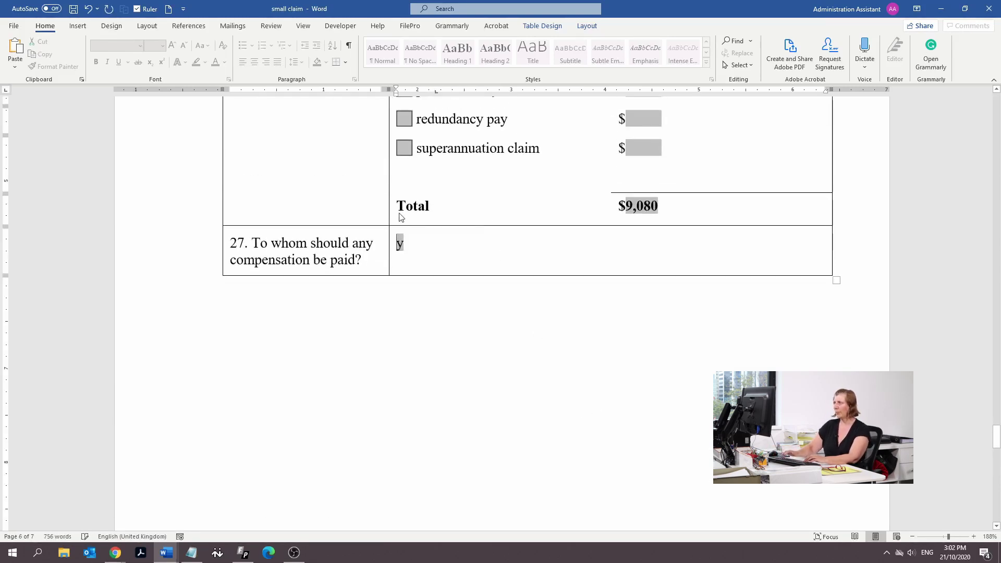
pyautogui.press('Delete')
pyautogui.write('Applicant')
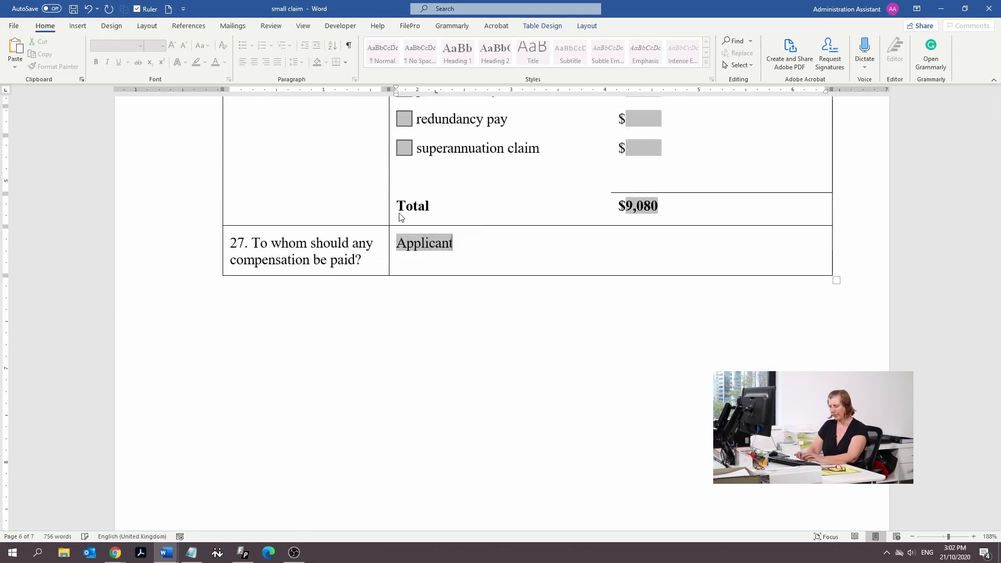
pyautogui.scroll(-5, 403, 216)
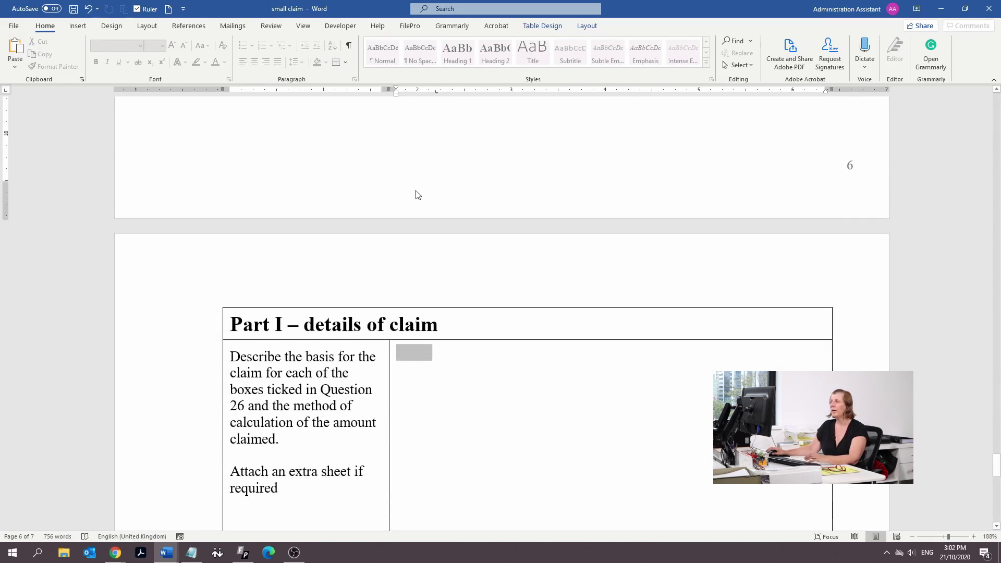
# Type See Attached Marked "MT01" into the Part I details of claim field
pyautogui.scroll(-3, 418, 196)
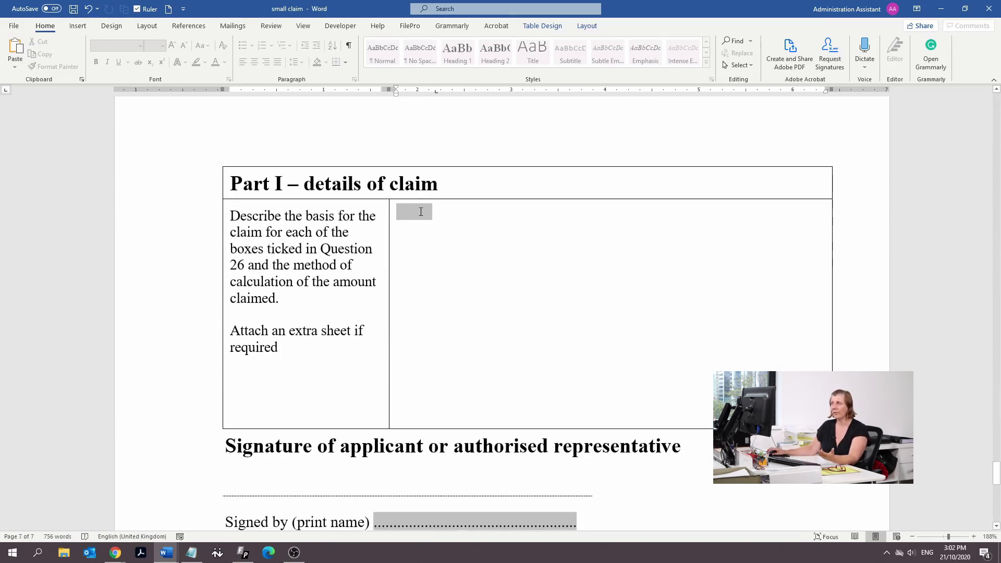
pyautogui.click(421, 211)
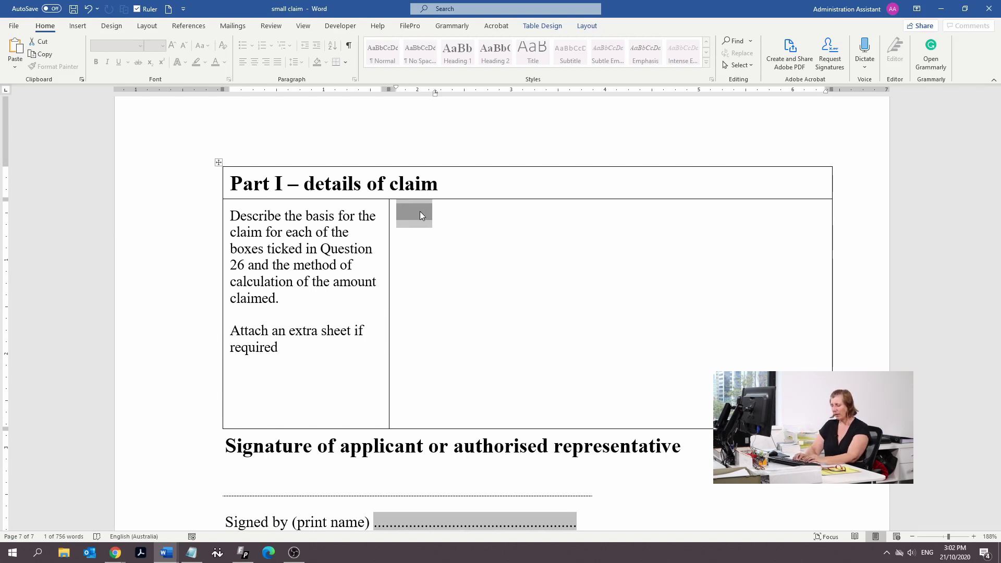
pyautogui.write('See Attached Mark')
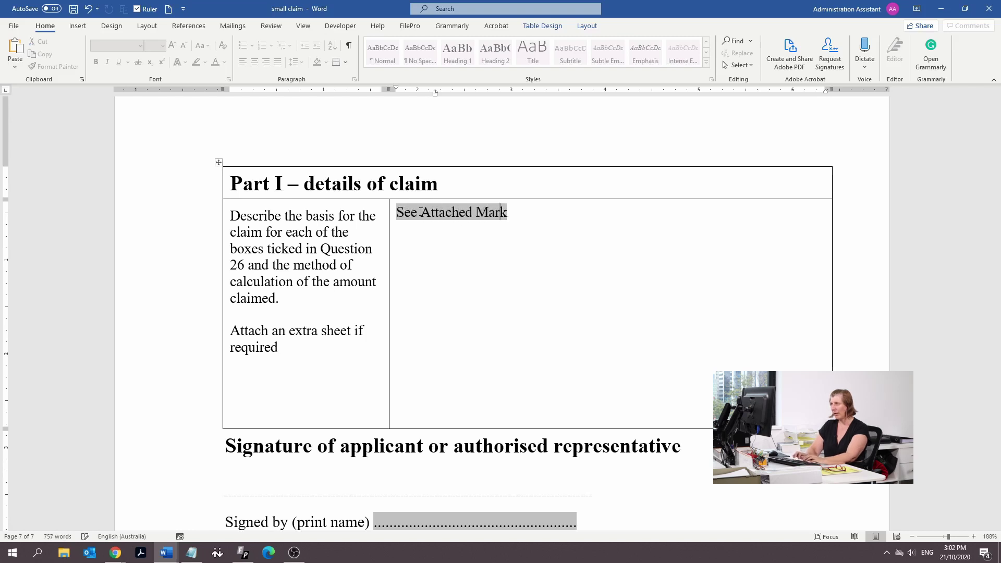
pyautogui.write('ed MT01"')
pyautogui.press('Left')
pyautogui.press('Left')
pyautogui.press('Left')
pyautogui.press('Left')
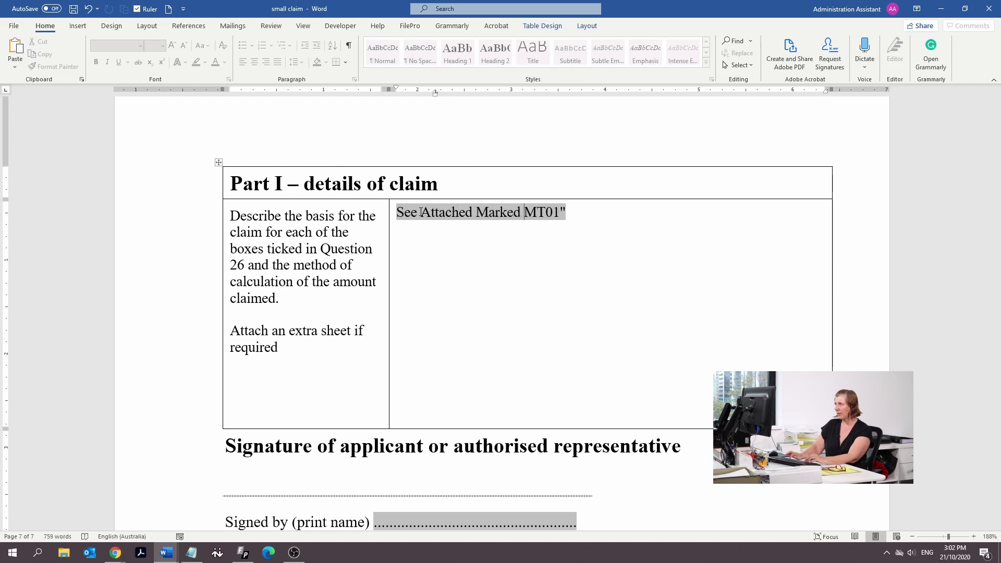
pyautogui.write('"')
pyautogui.click(169, 9)
# Head the new document "MT 01" and start a numbered list aligned under it
pyautogui.write('MT ')
pyautogui.write('01"')
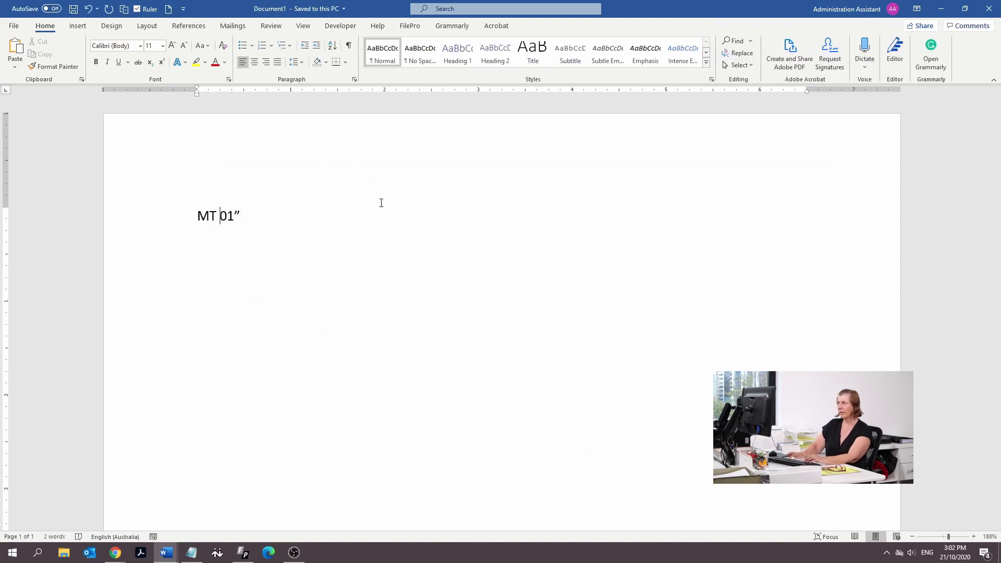
pyautogui.write('"')
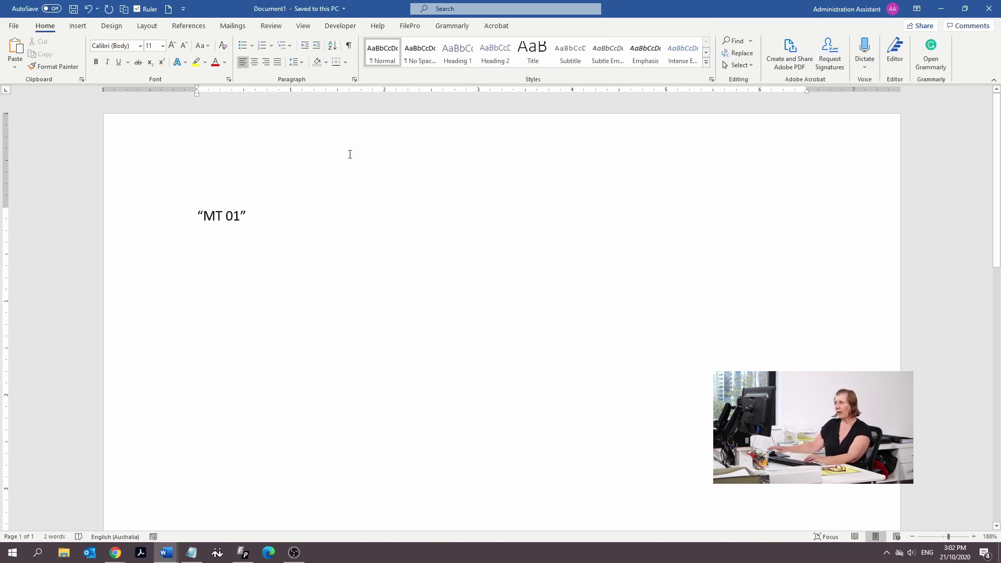
pyautogui.click(318, 211)
pyautogui.press('Return')
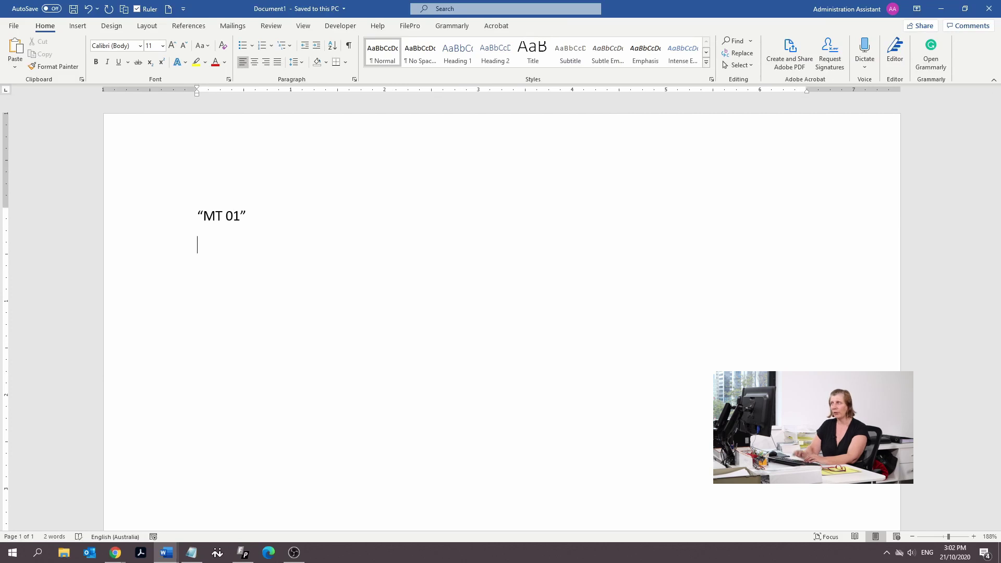
pyautogui.click(263, 45)
pyautogui.moveTo(220, 88); pyautogui.dragTo(198, 88)
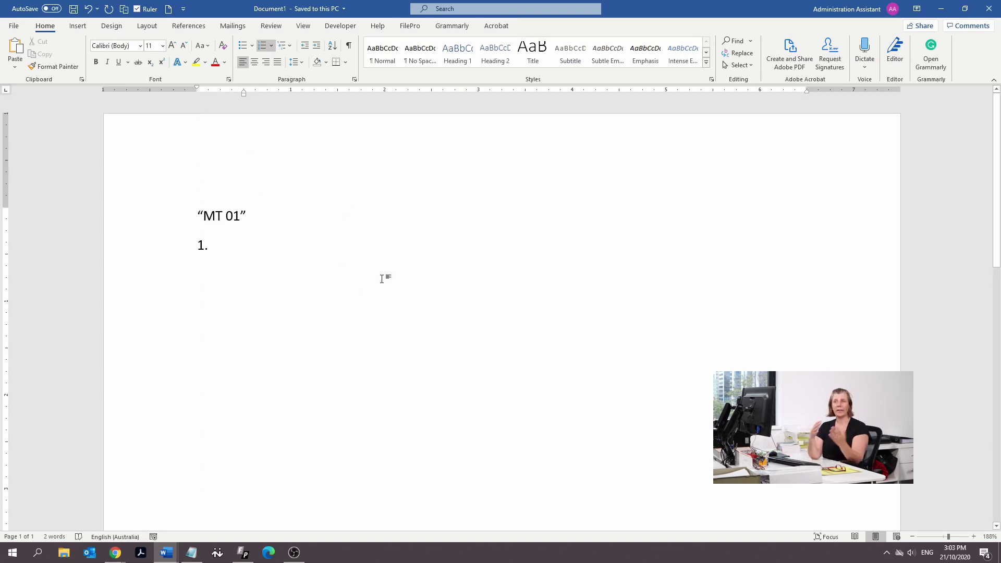
# Write point 1: started work on 1 January 2017, told pay would be $20 per hour
pyautogui.write('On 1 ')
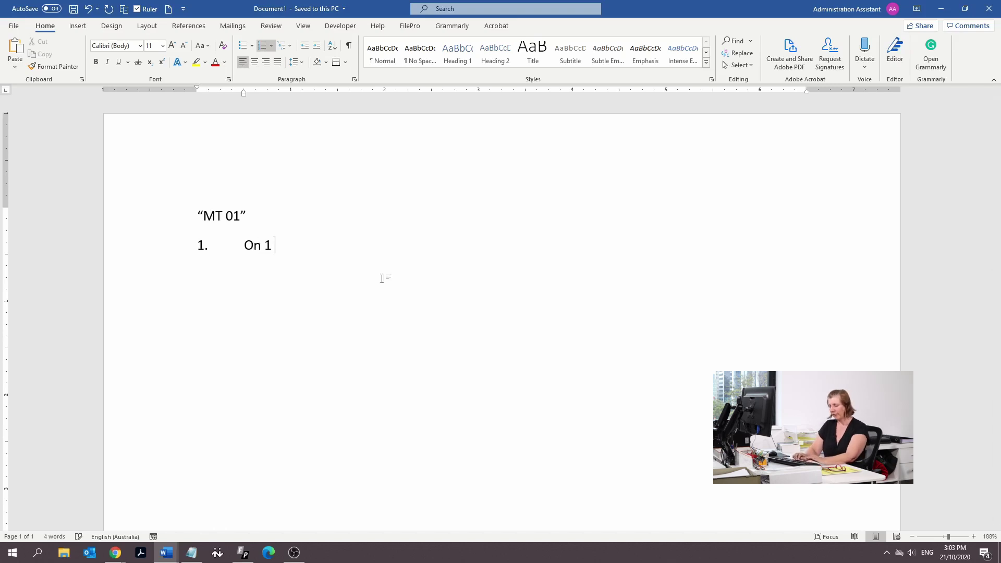
pyautogui.write('January 20')
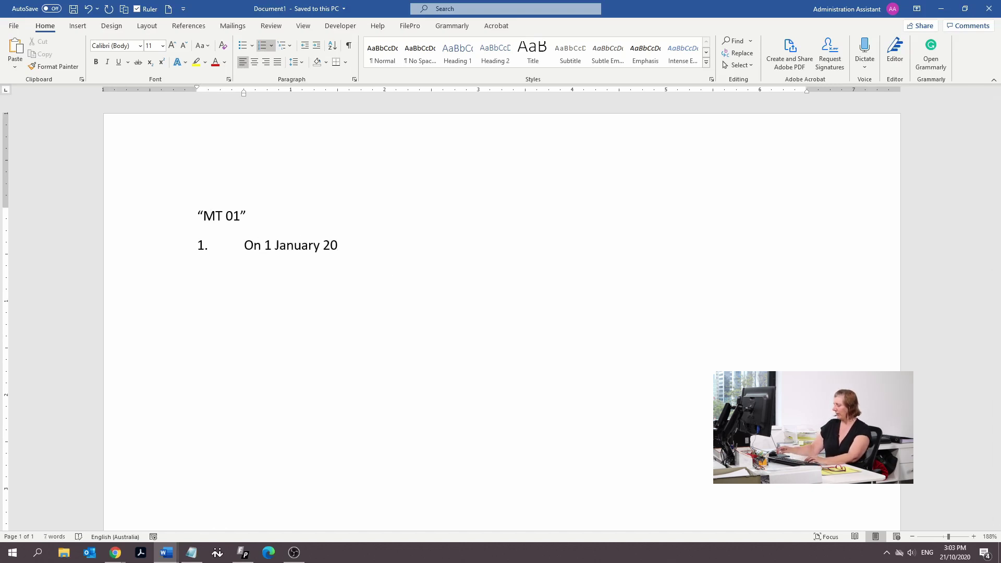
pyautogui.write('1')
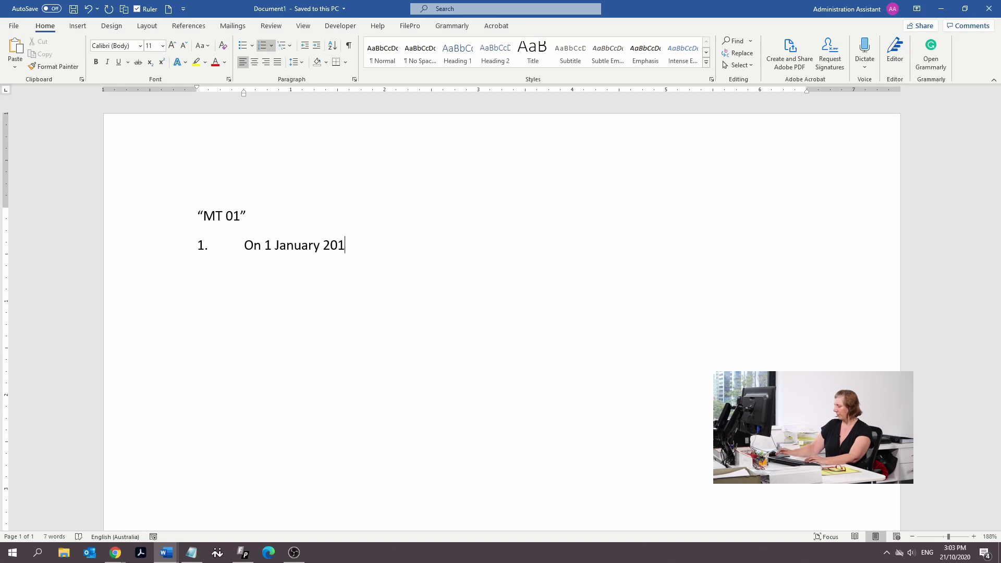
pyautogui.write('7 I commenc')
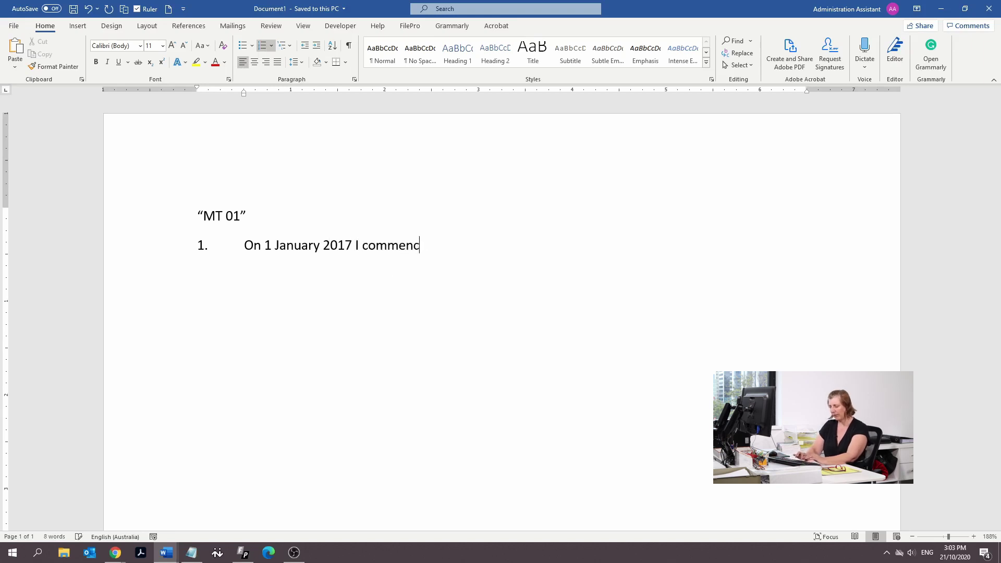
pyautogui.write('ed working at ')
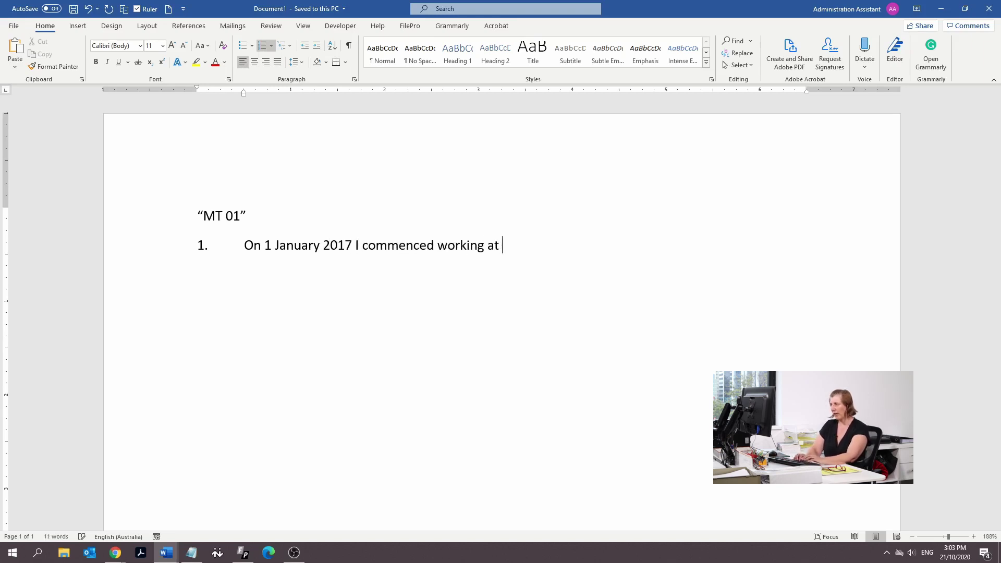
pyautogui.write('#### ')
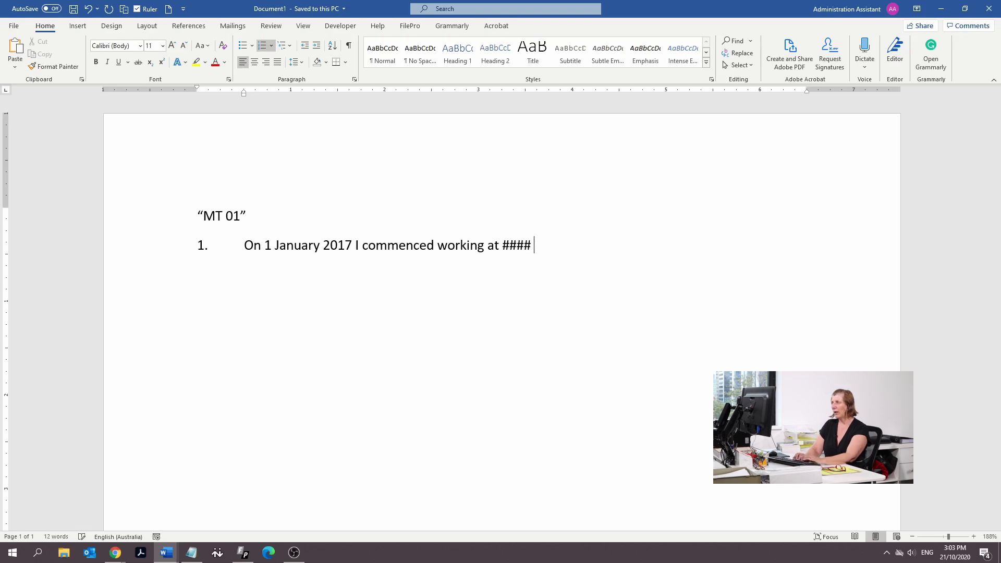
pyautogui.write('and w')
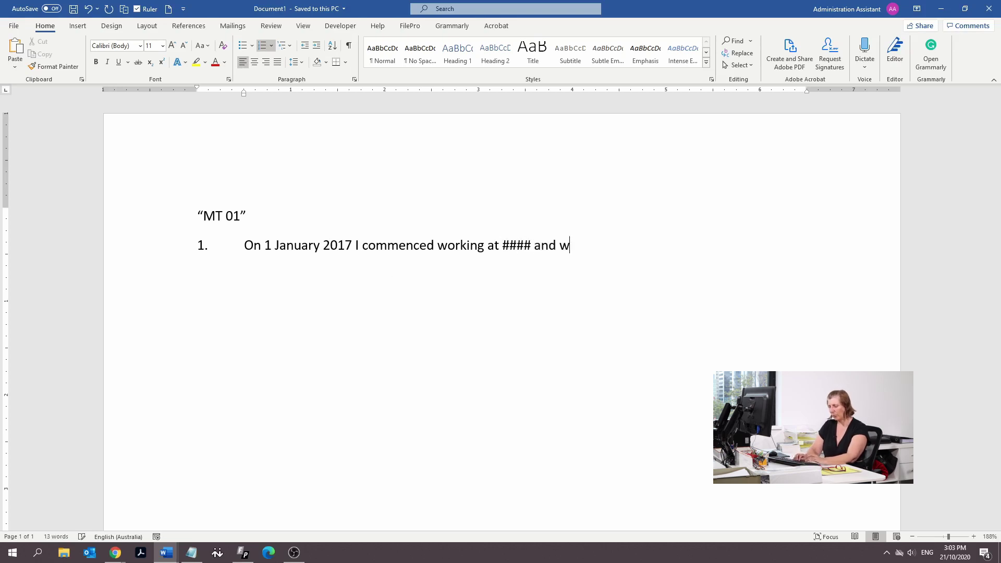
pyautogui.write('as told wht I w')
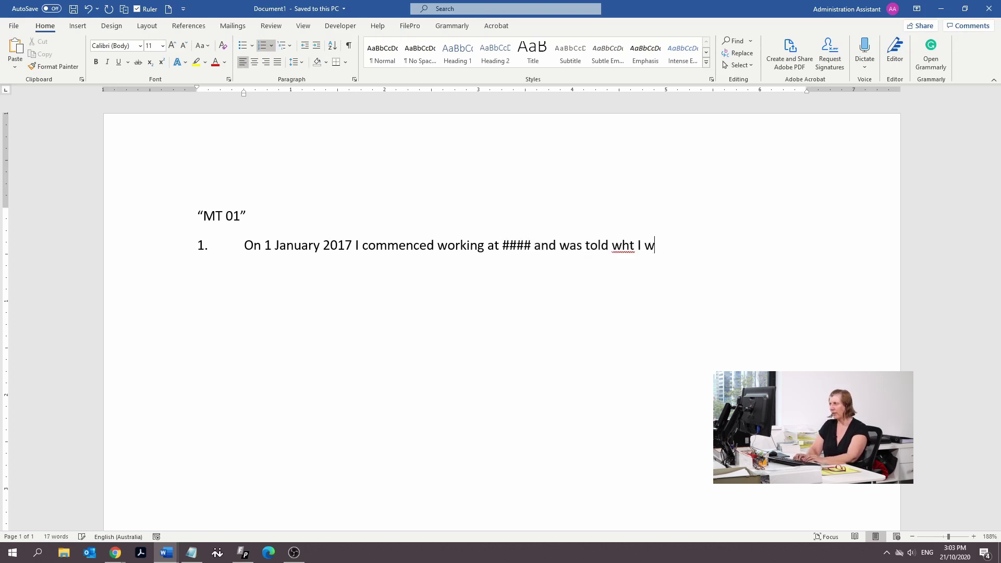
pyautogui.press('BackSpace')
pyautogui.press('BackSpace')
pyautogui.press('BackSpace')
pyautogui.press('BackSpace')
pyautogui.press('BackSpace')
pyautogui.press('BackSpace')
pyautogui.write('that I was goin')
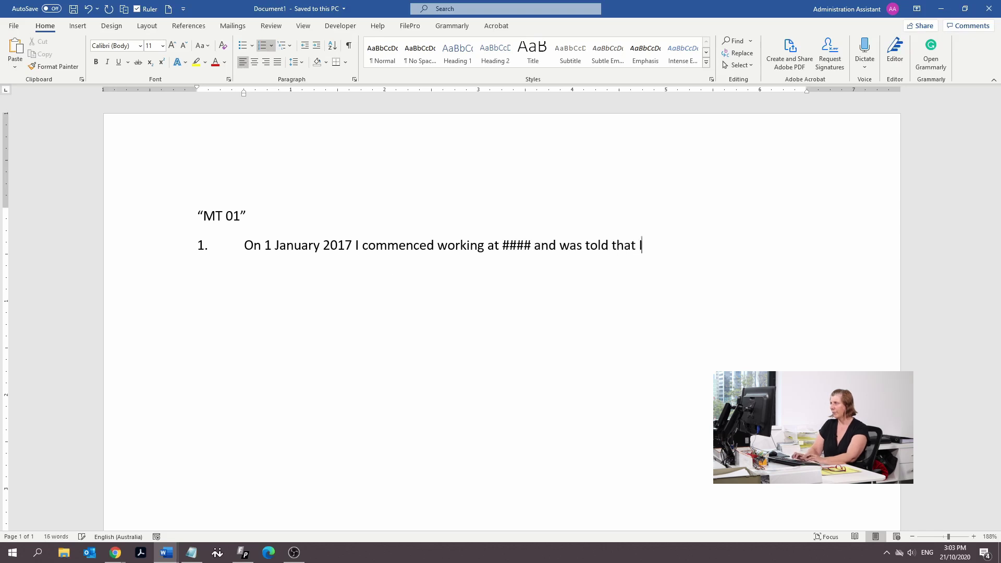
pyautogui.write('g to hbe')
pyautogui.press('BackSpace')
pyautogui.press('BackSpace')
pyautogui.press('BackSpace')
pyautogui.write('be paid ')
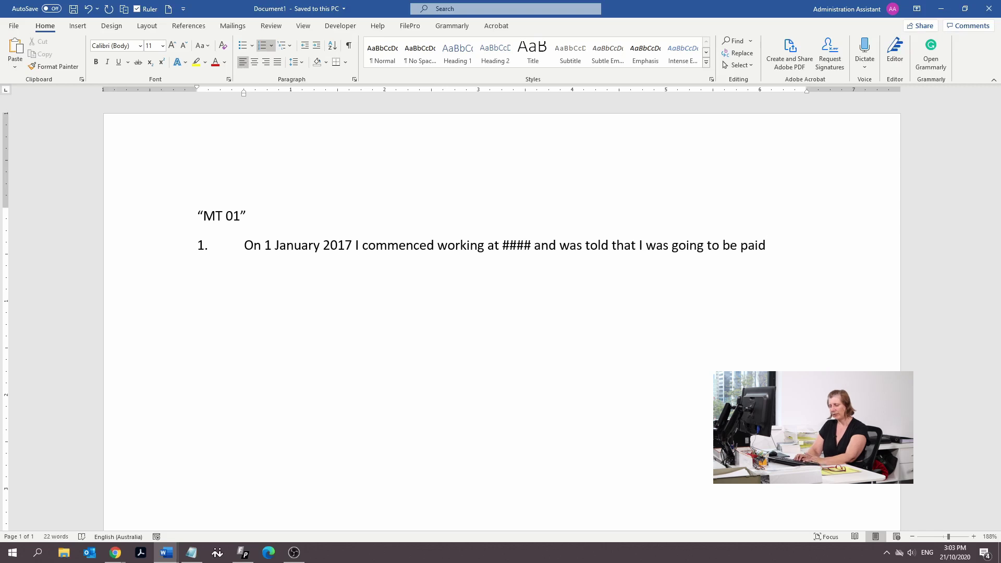
pyautogui.write('$20')
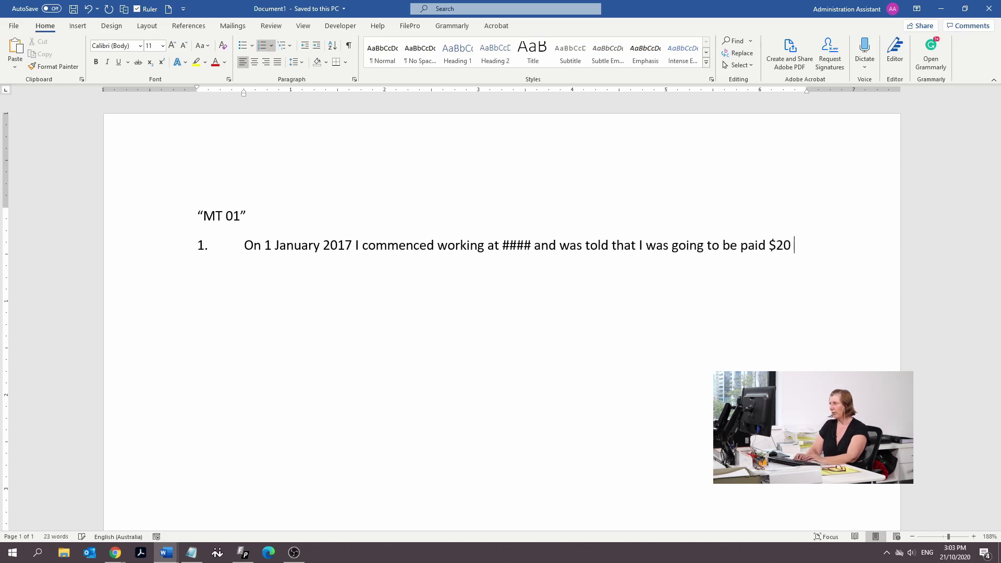
pyautogui.write(' per hour.')
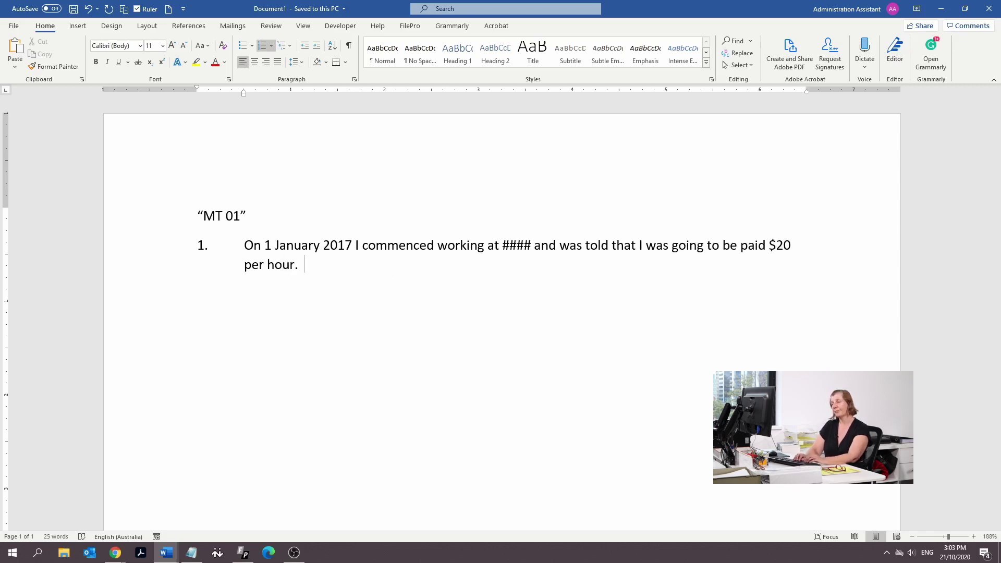
# Write point 2: noticed on 30 September 2020 the rate was $0.56 below minimum wage
pyautogui.press('Return')
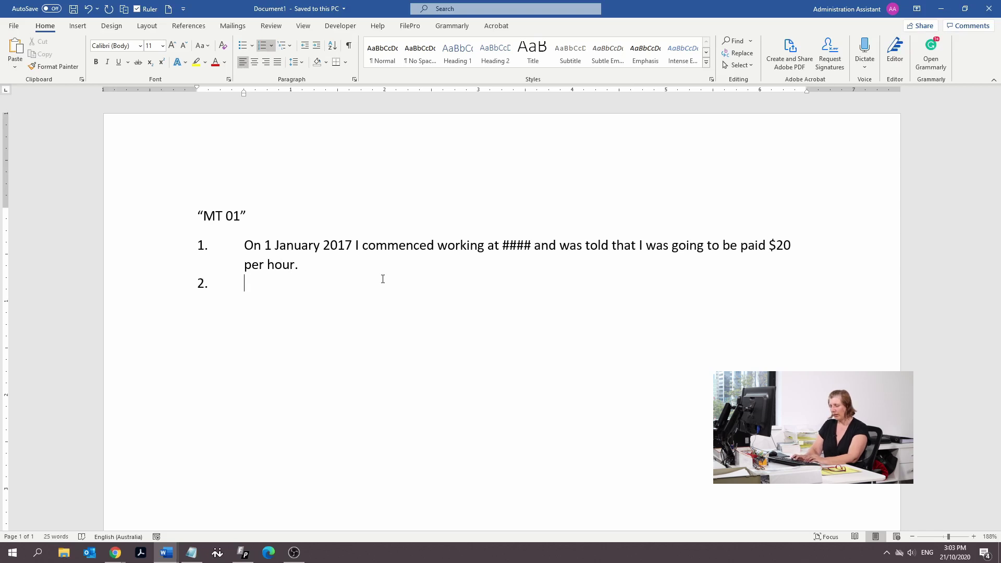
pyautogui.press('Return')
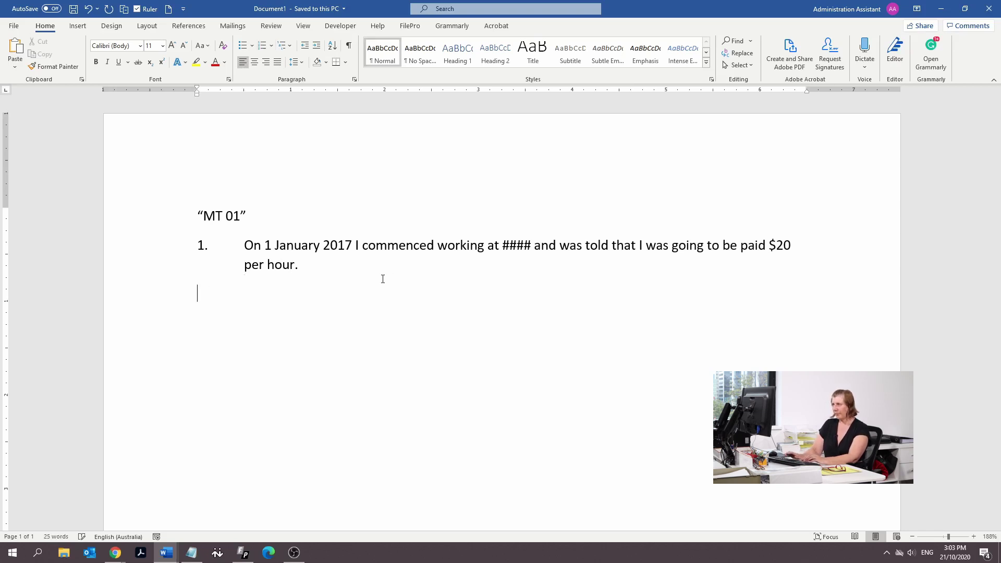
pyautogui.hotkey('ctrl', 'z')
pyautogui.write('It was not until 30 Sep')
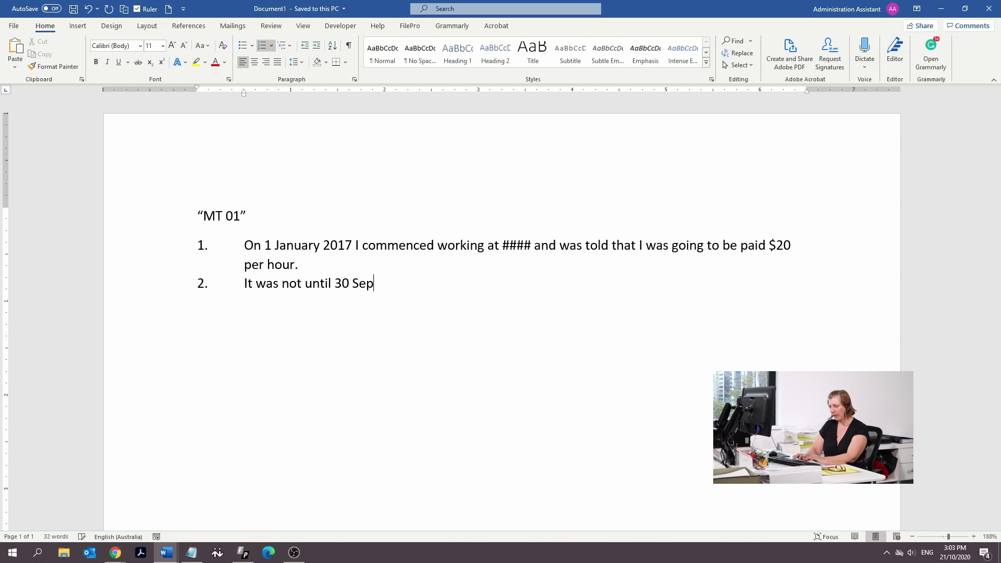
pyautogui.write('tember 2020')
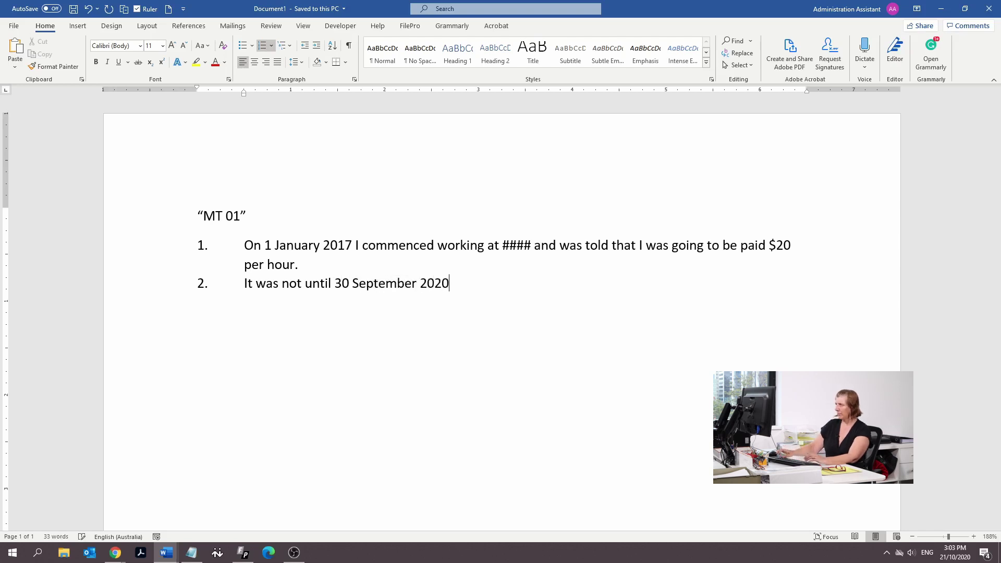
pyautogui.write(' when I noticed that the award rate was')
pyautogui.press('BackSpace')
pyautogui.write('s $')
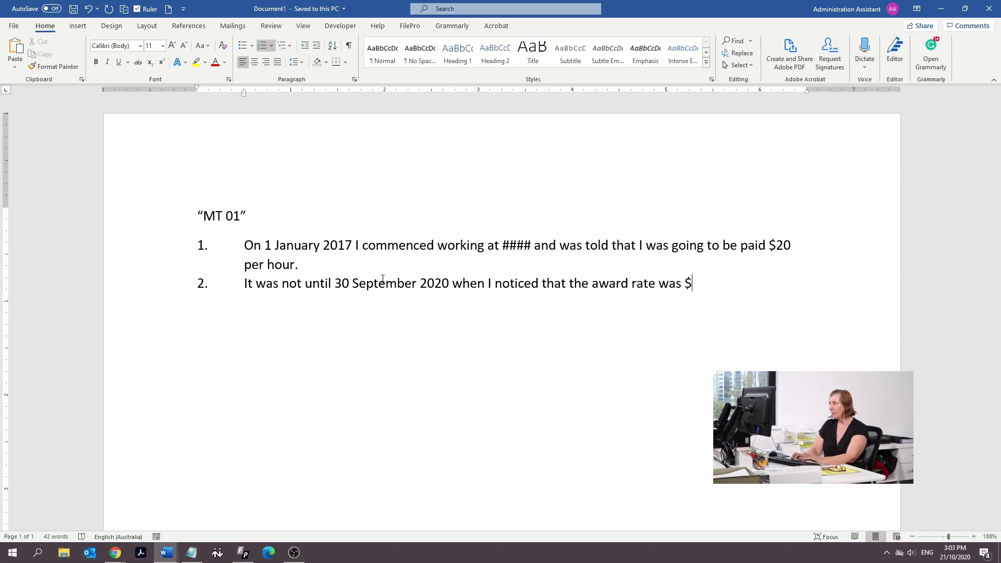
pyautogui.write('## which i')
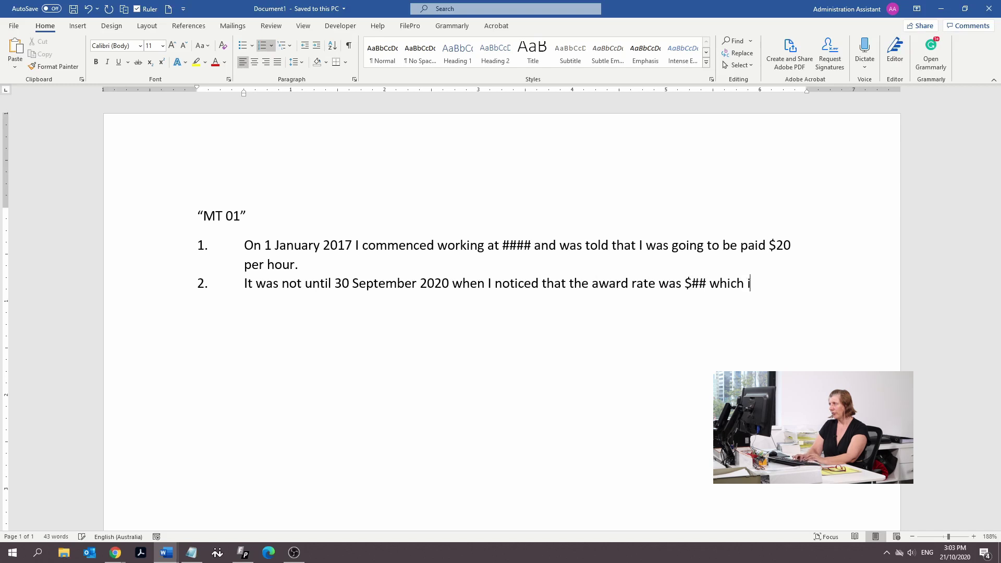
pyautogui.write('s $')
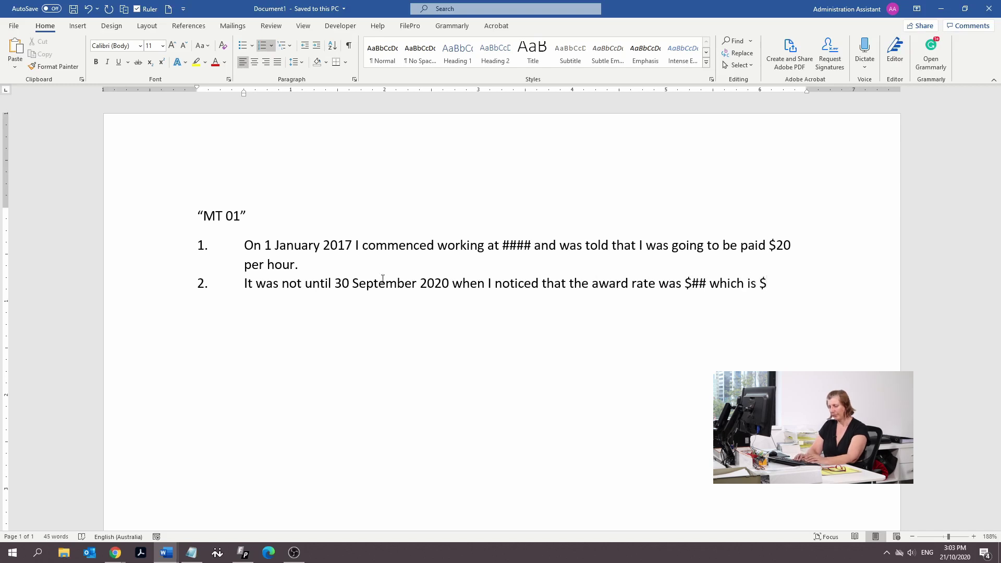
pyautogui.write('9,000 ')
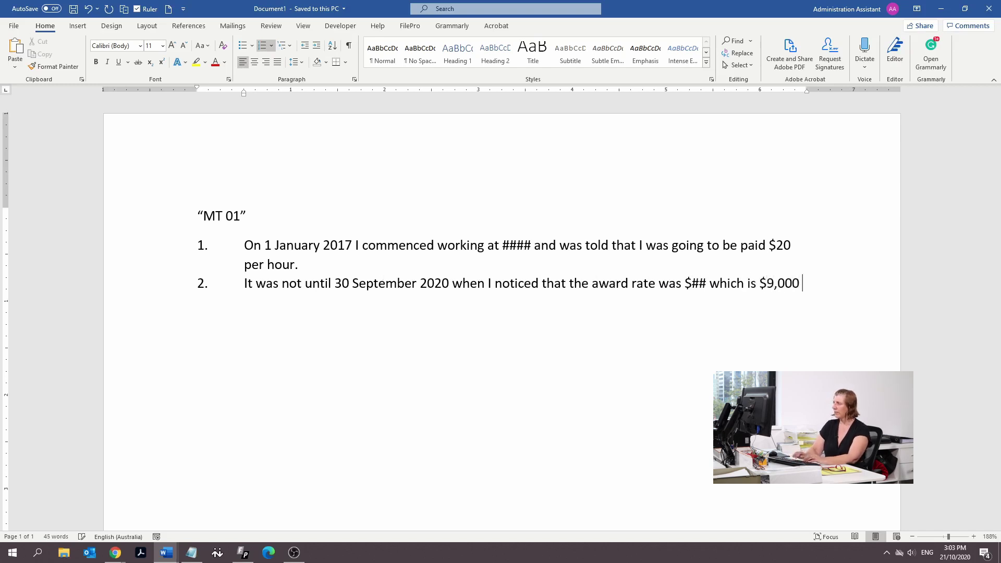
pyautogui.write('less than')
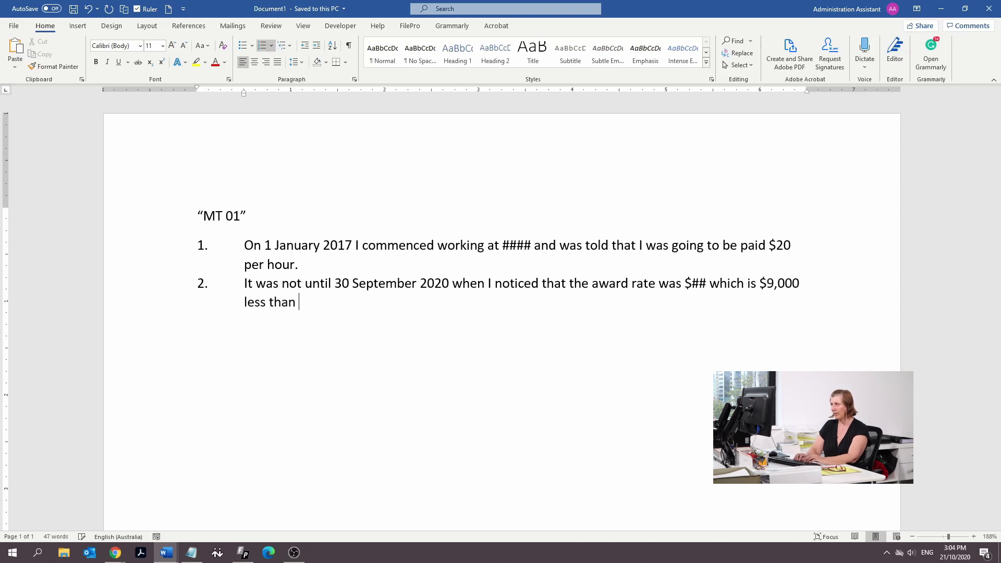
pyautogui.press('BackSpace')
pyautogui.press('BackSpace')
pyautogui.press('BackSpace')
pyautogui.press('BackSpace')
pyautogui.press('BackSpace')
pyautogui.press('BackSpace')
pyautogui.press('BackSpace')
pyautogui.press('BackSpace')
pyautogui.press('BackSpace')
pyautogui.press('BackSpace')
pyautogui.press('BackSpace')
pyautogui.press('BackSpace')
pyautogui.press('BackSpace')
pyautogui.press('BackSpace')
pyautogui.press('BackSpace')
pyautogui.press('BackSpace')
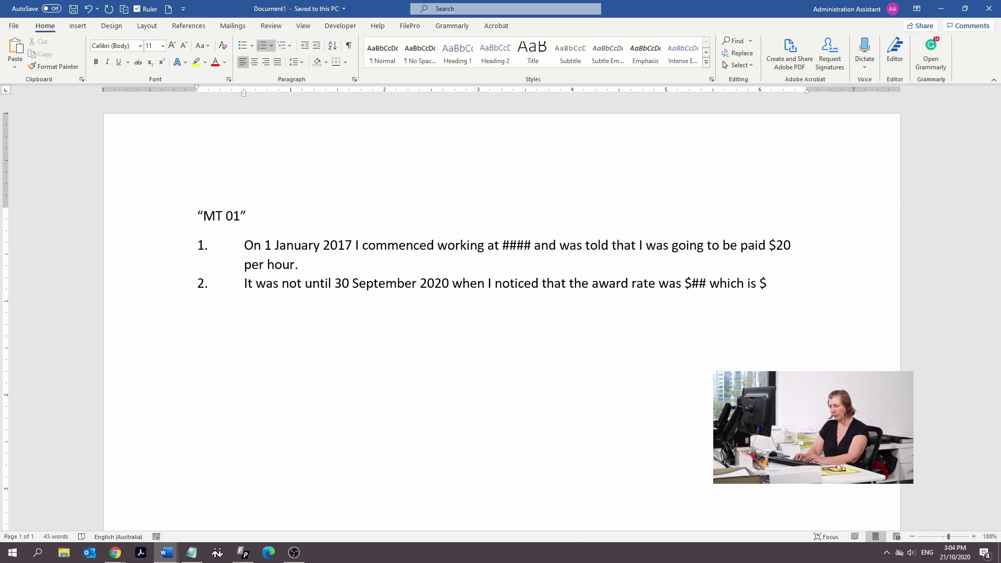
pyautogui.write('0')
pyautogui.write('56')
pyautogui.press('BackSpace')
pyautogui.press('BackSpace')
pyautogui.write('.56 less than mimn')
pyautogui.press('BackSpace')
pyautogui.press('BackSpace')
pyautogui.press('BackSpace')
pyautogui.write('inimum wage.')
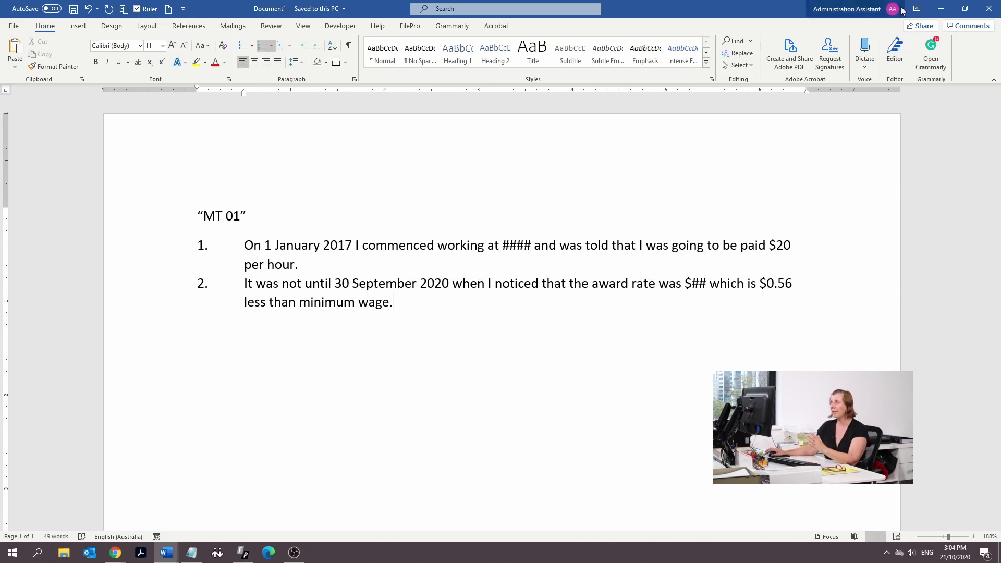
# In the small claim form, enter the applicant's full name under Signed by and tick 'the applicant'
pyautogui.moveTo(160, 554)
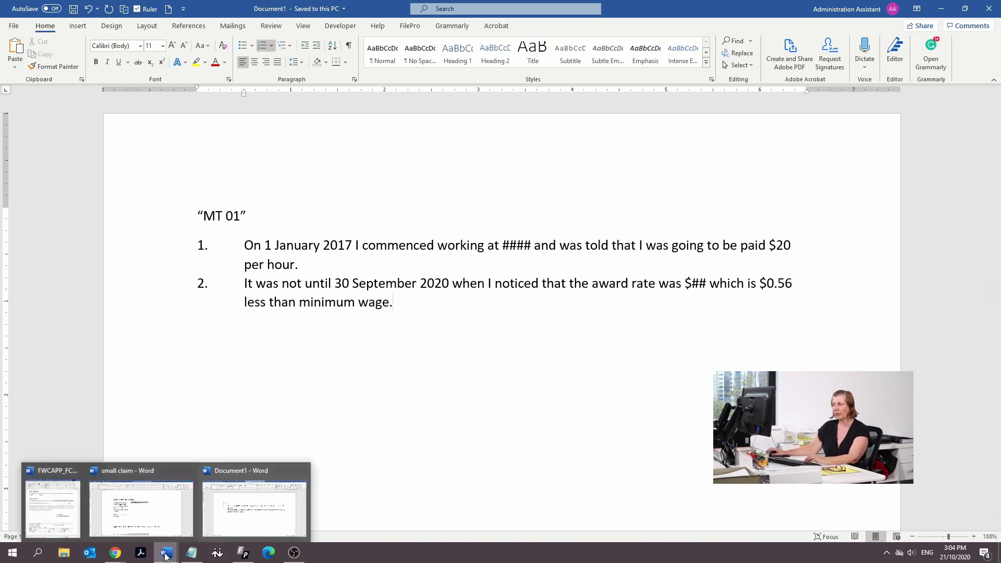
pyautogui.click(154, 521)
pyautogui.scroll(-3, 452, 310)
pyautogui.scroll(-1, 452, 310)
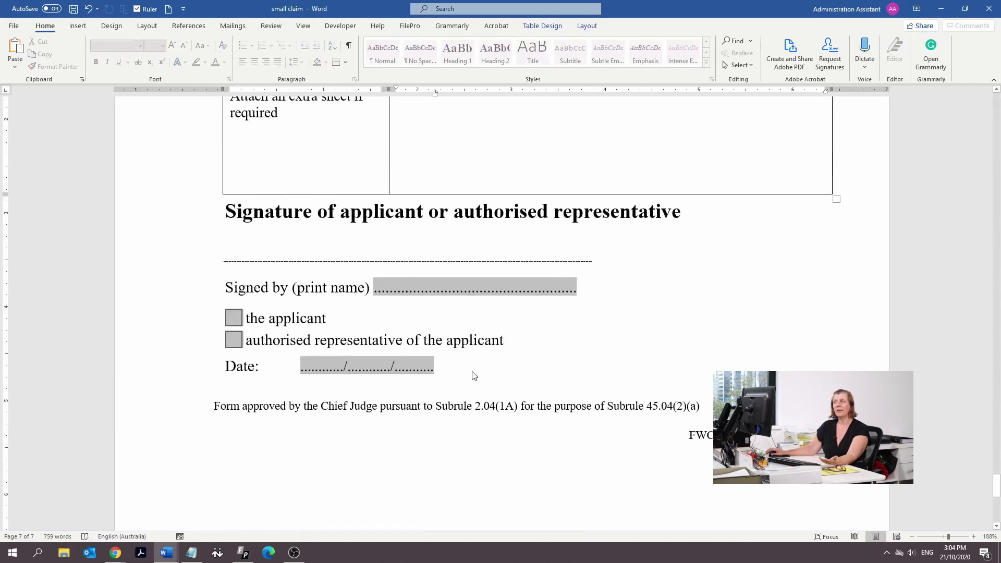
pyautogui.click(388, 291)
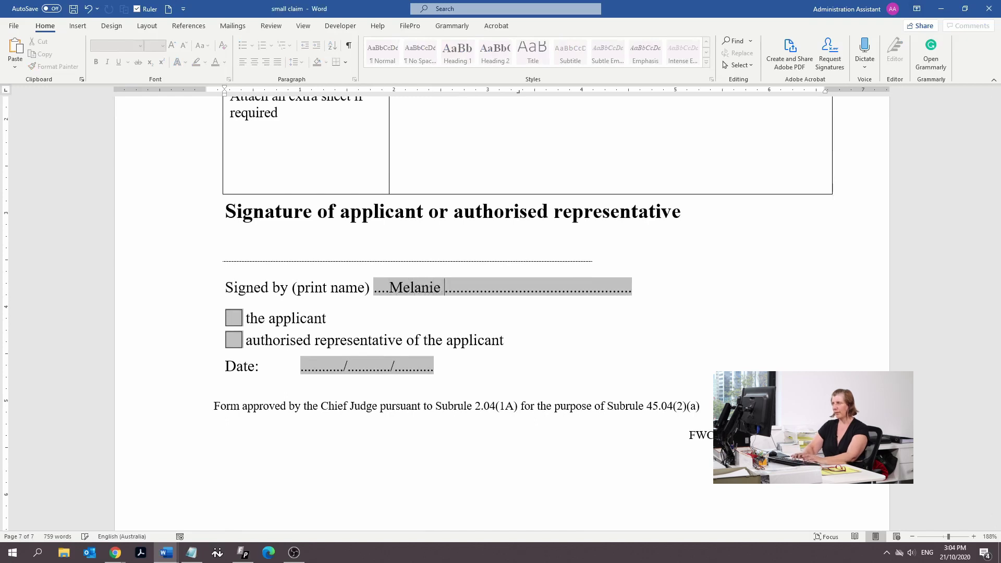
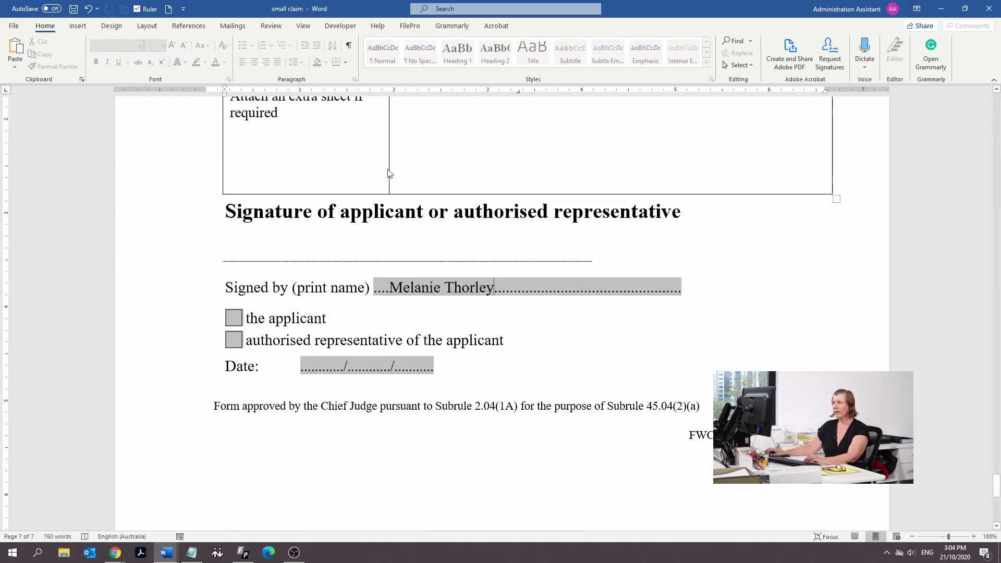
pyautogui.click(237, 312)
pyautogui.scroll(-8, 484, 354)
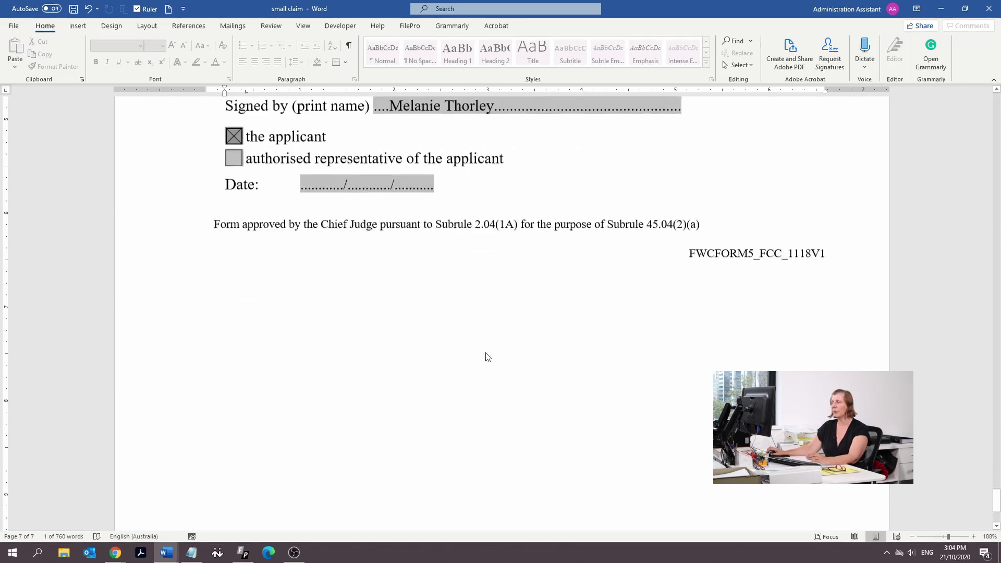
pyautogui.scroll(15, 491, 372)
pyautogui.scroll(2, 492, 378)
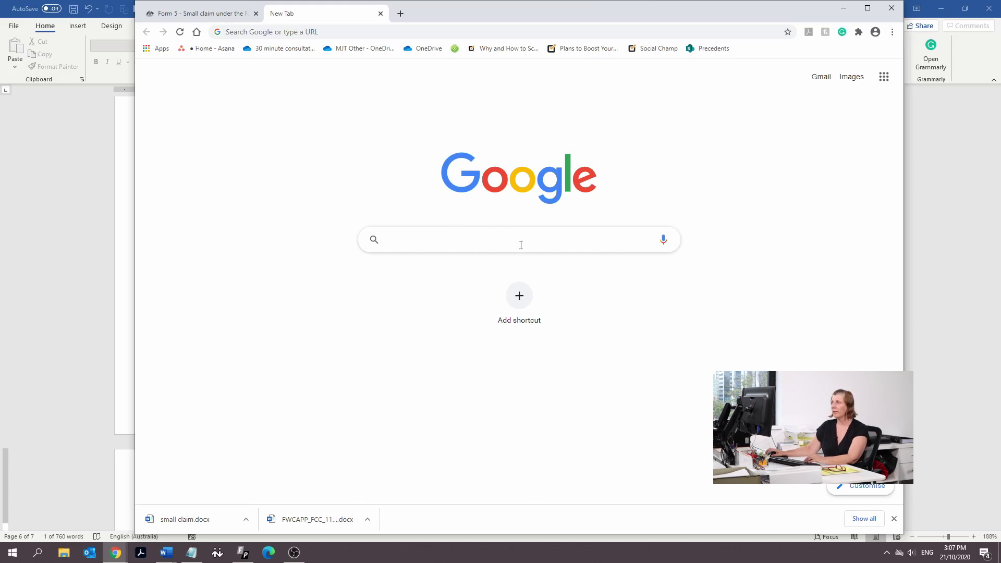
# Search Google for 'elodgment federal court' and reach the eLodgment Lodge Document page
pyautogui.write('elondgement')
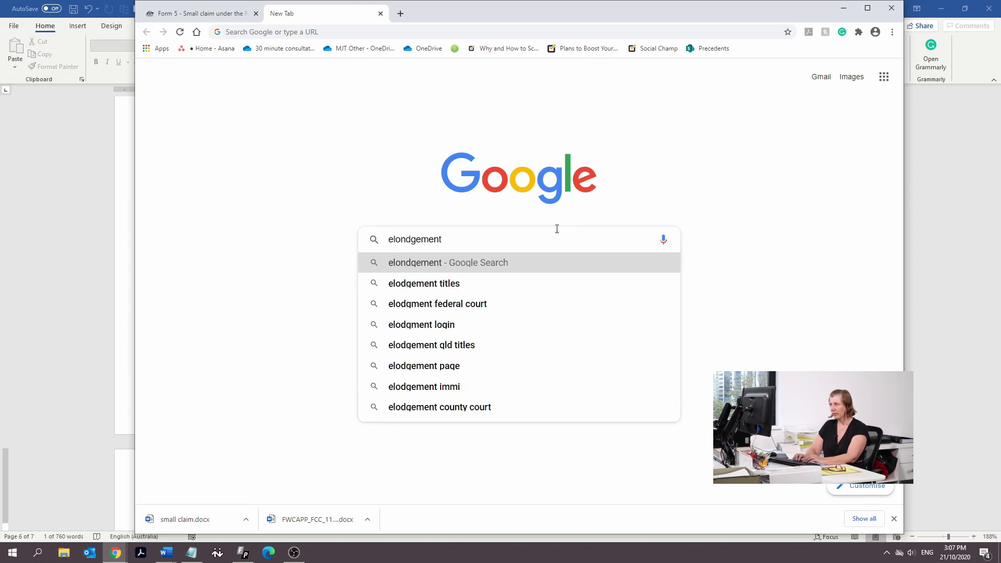
pyautogui.press('Down')
pyautogui.press('Down')
pyautogui.press('Return')
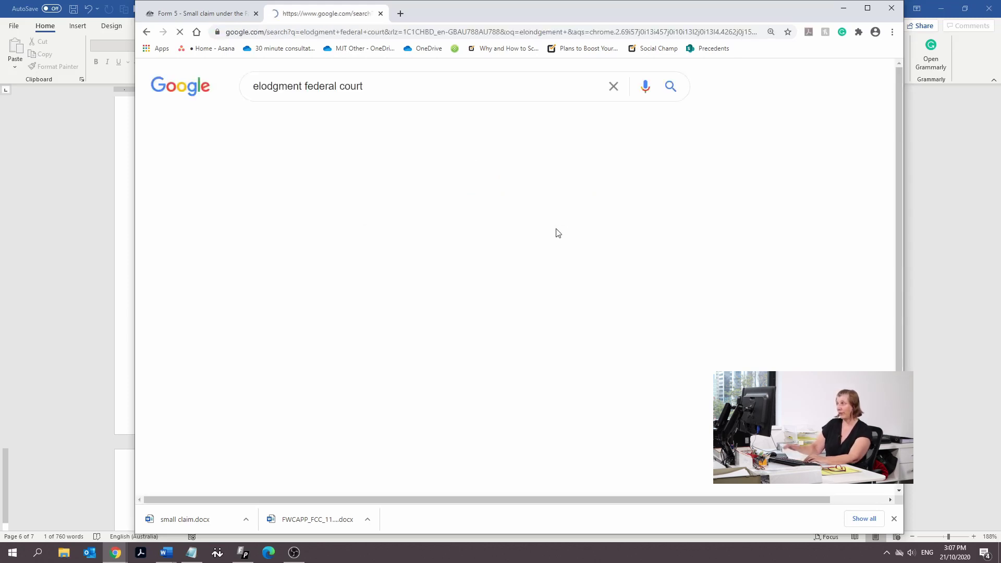
pyautogui.click(447, 186)
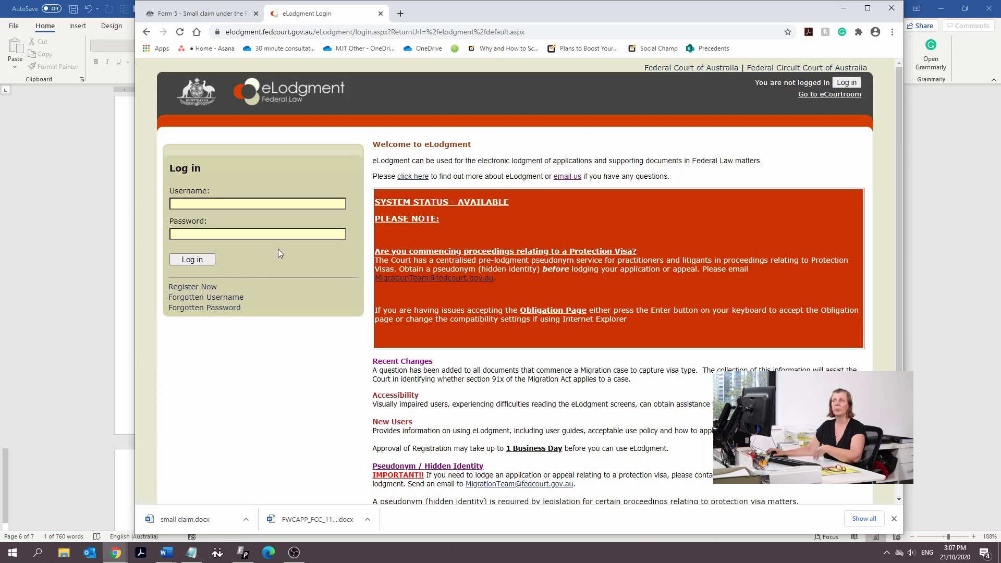
pyautogui.click(843, 8)
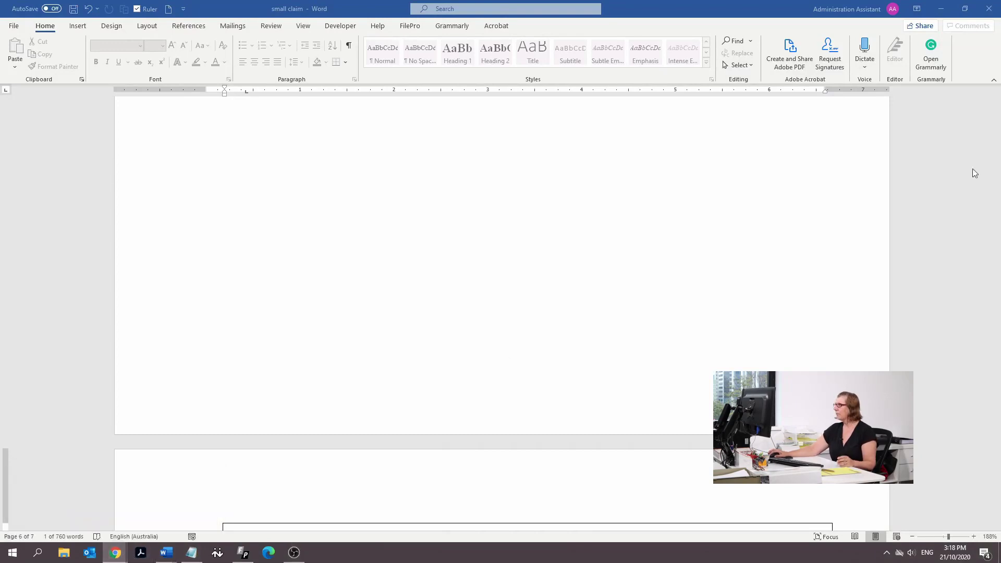
pyautogui.click(116, 553)
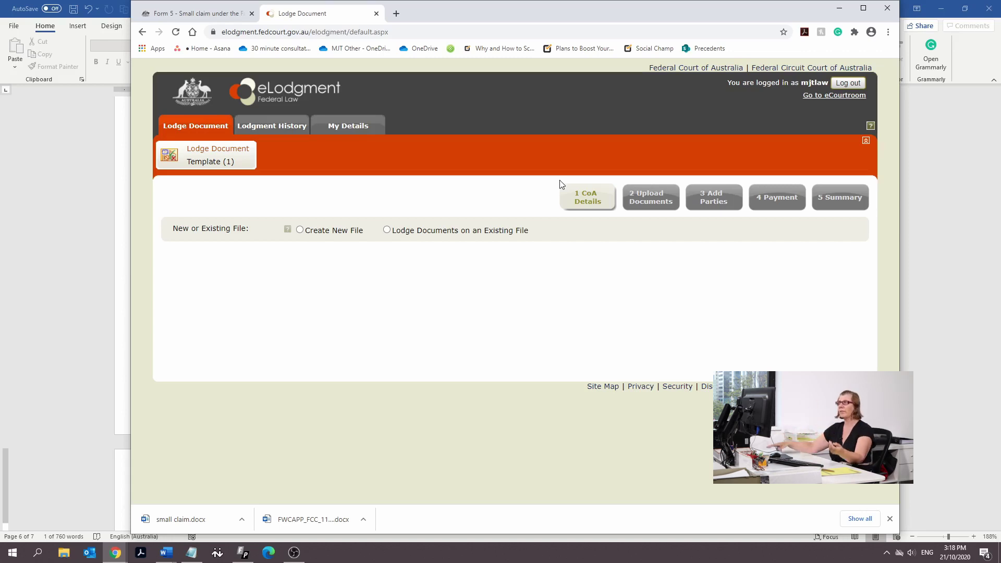
# Start a new court file, accept the user obligations, and choose Federal Circuit Court at Brisbane registry
pyautogui.click(301, 231)
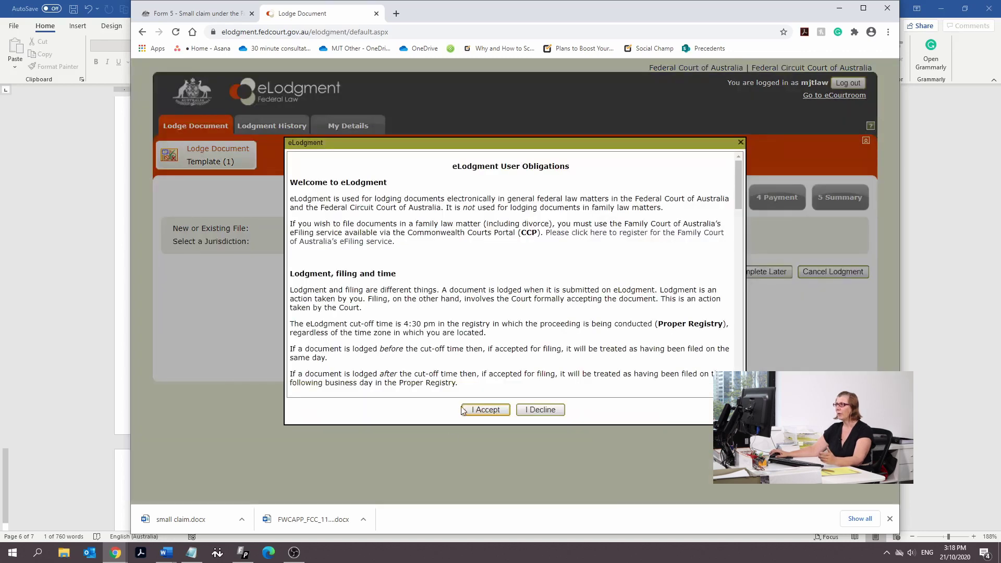
pyautogui.click(477, 410)
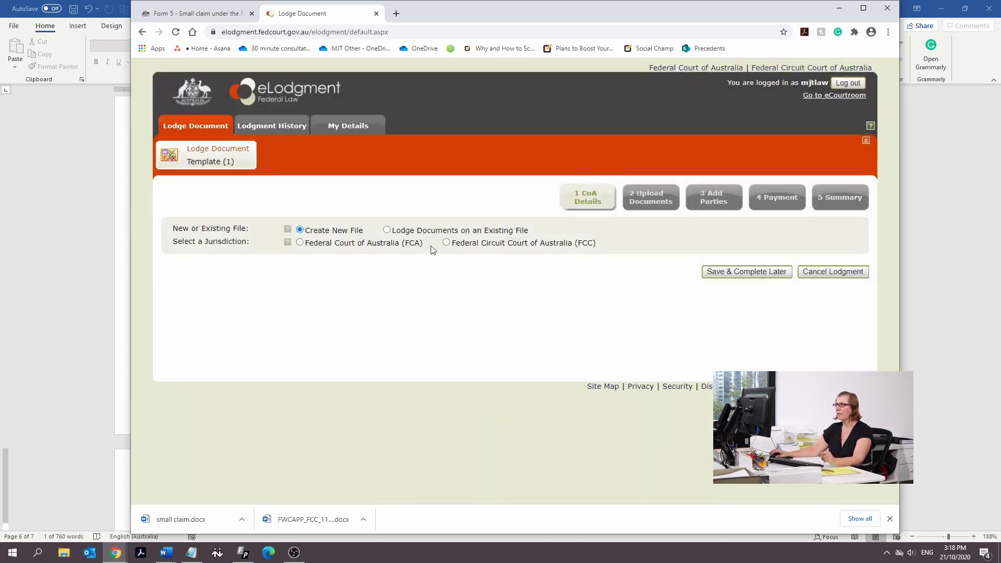
pyautogui.click(447, 243)
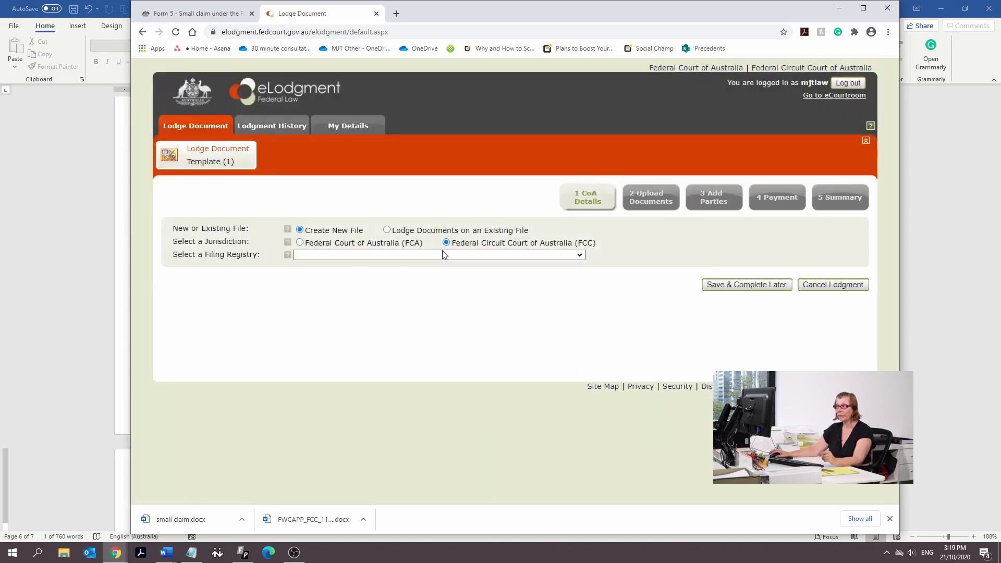
pyautogui.click(436, 259)
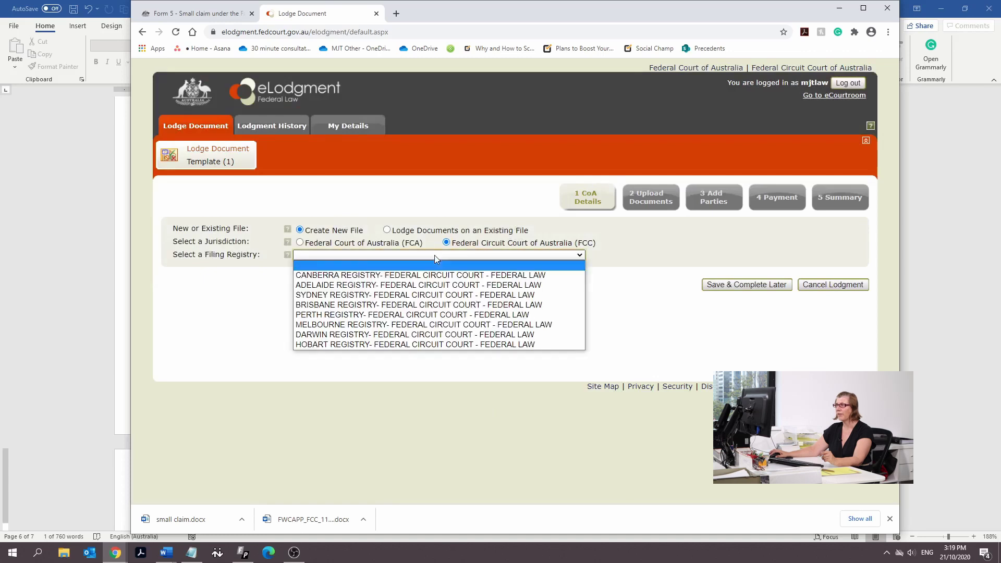
pyautogui.click(400, 305)
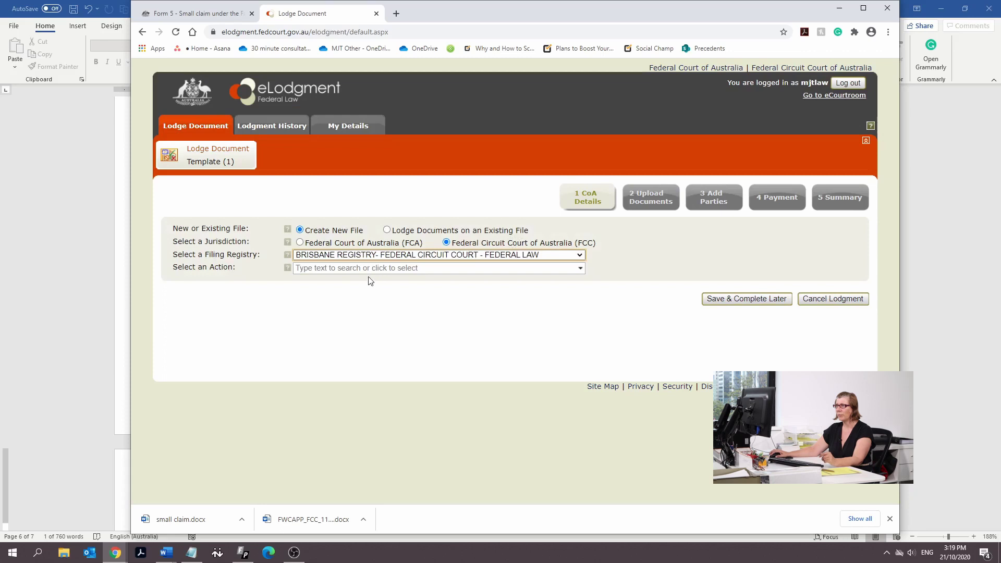
# Set action FAIR WORK ACTION, case type SMALL CLAIMS, and primary act Fair Work Act 2009
pyautogui.click(366, 270)
pyautogui.scroll(-1, 360, 292)
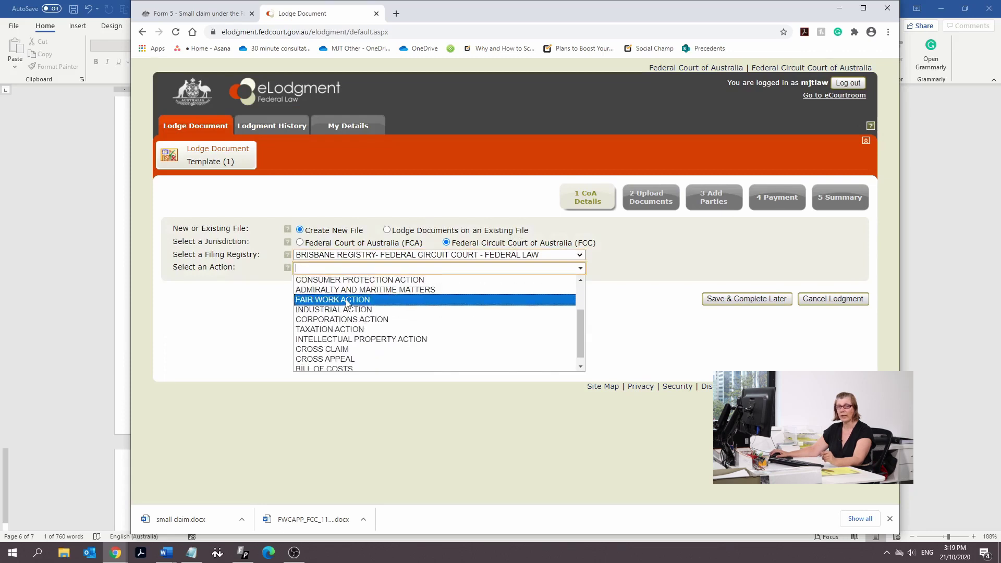
pyautogui.click(348, 301)
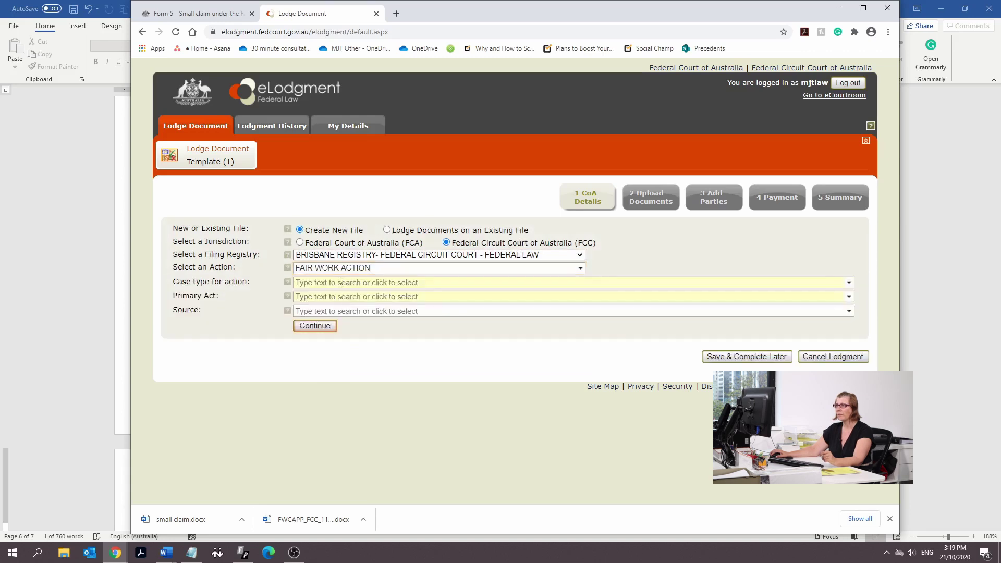
pyautogui.click(341, 282)
pyautogui.scroll(-1, 344, 303)
pyautogui.scroll(-1, 343, 303)
pyautogui.scroll(-1, 339, 323)
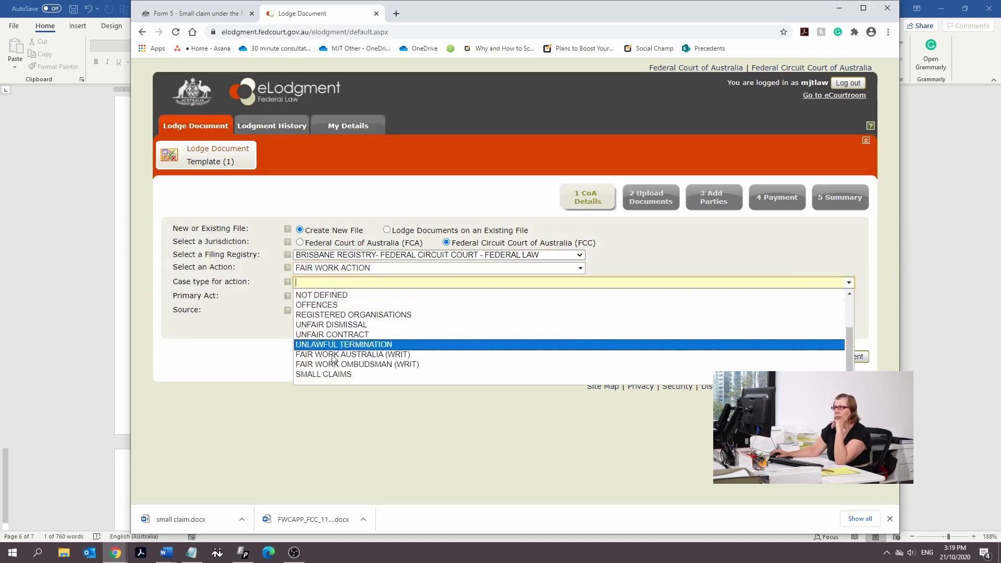
pyautogui.click(328, 375)
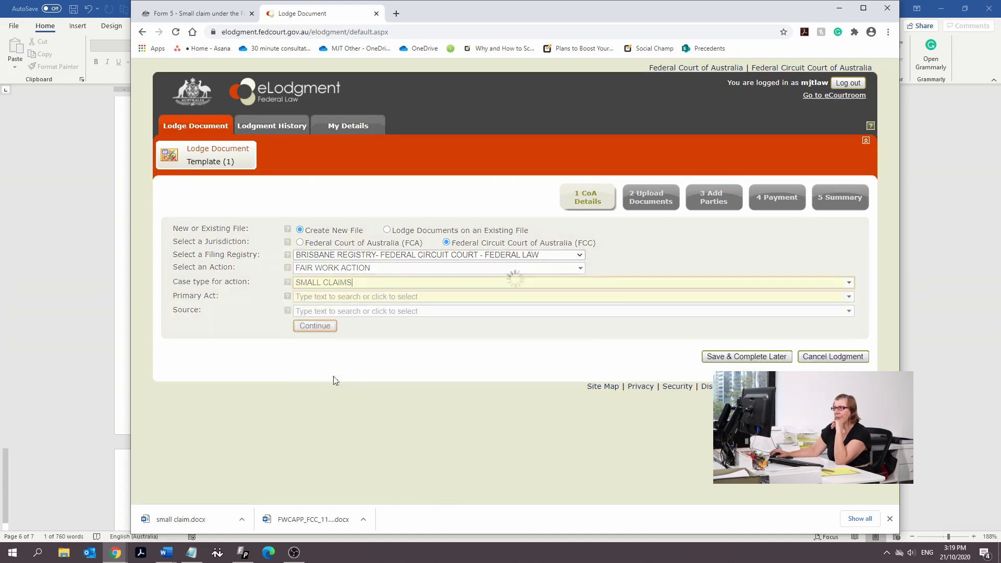
pyautogui.click(324, 297)
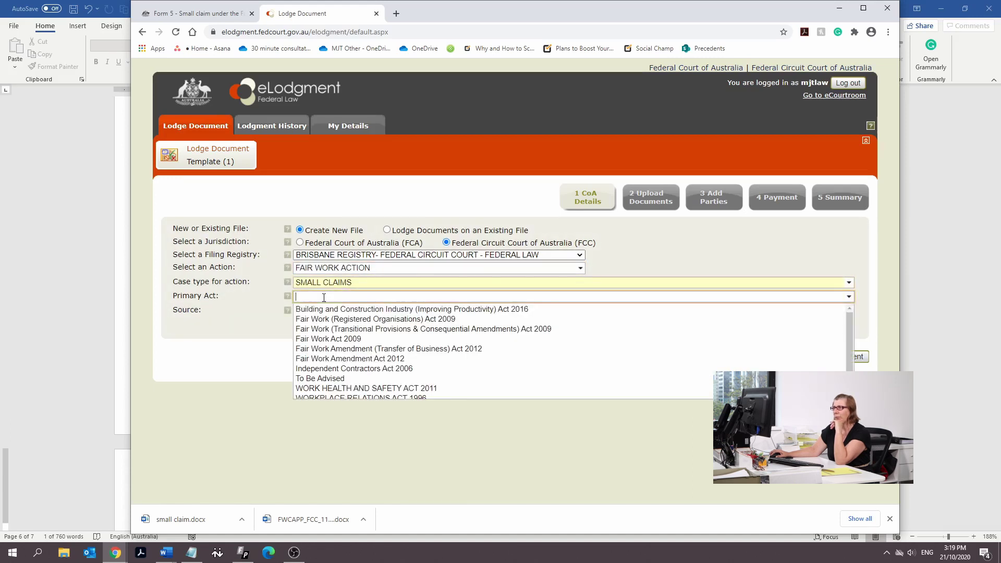
pyautogui.click(333, 339)
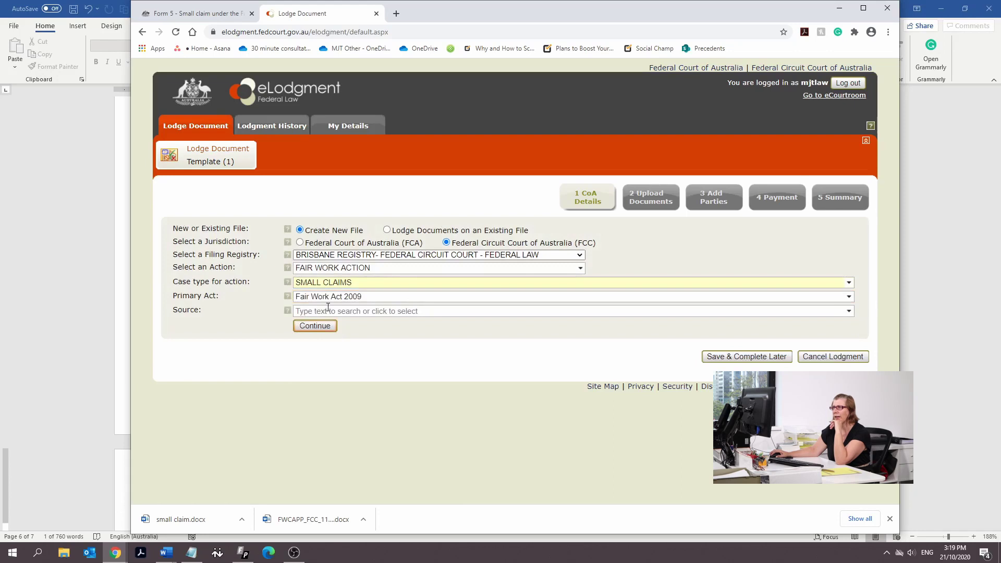
# Set the source to Federal Circuit Court of Australia and continue to document upload
pyautogui.click(330, 311)
pyautogui.scroll(-2, 331, 334)
pyautogui.scroll(-5, 331, 342)
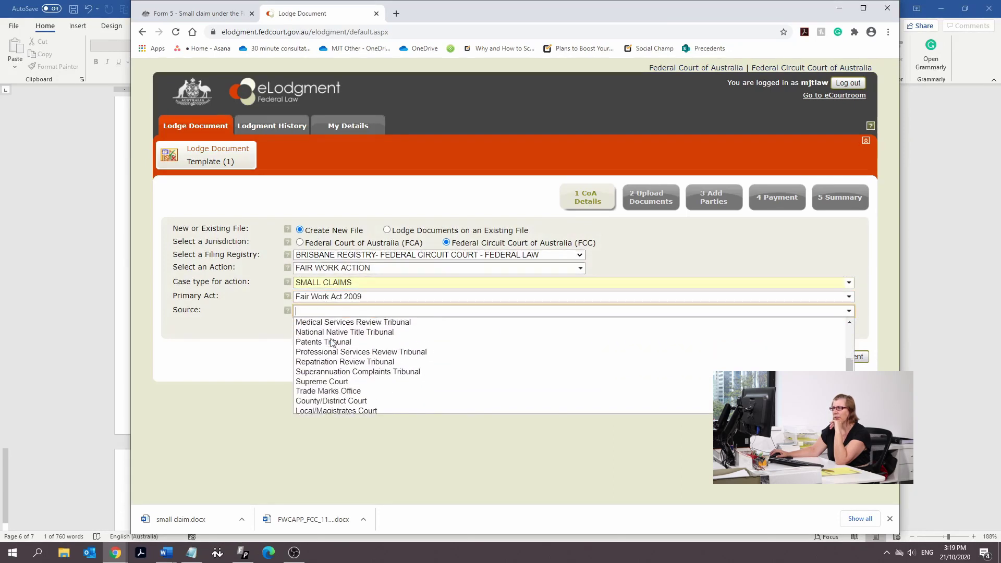
pyautogui.scroll(-3, 330, 354)
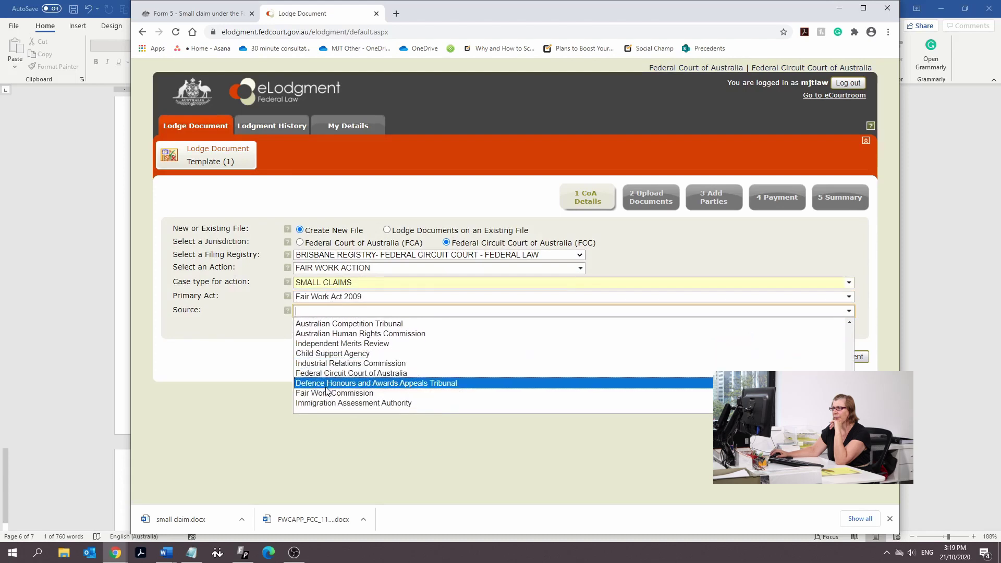
pyautogui.scroll(2, 374, 396)
pyautogui.scroll(4, 374, 396)
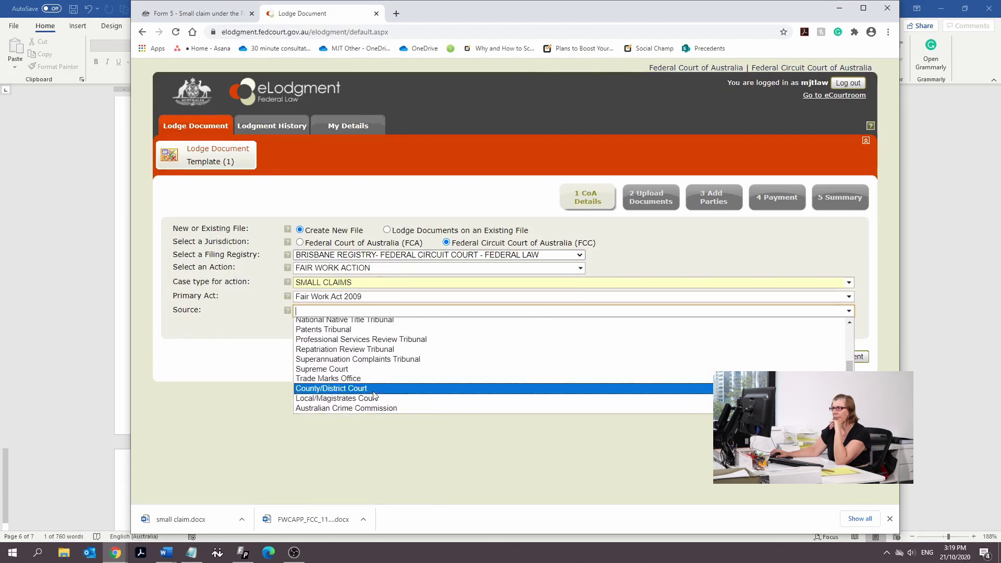
pyautogui.scroll(3, 375, 397)
pyautogui.scroll(-2, 374, 397)
pyautogui.scroll(2, 375, 397)
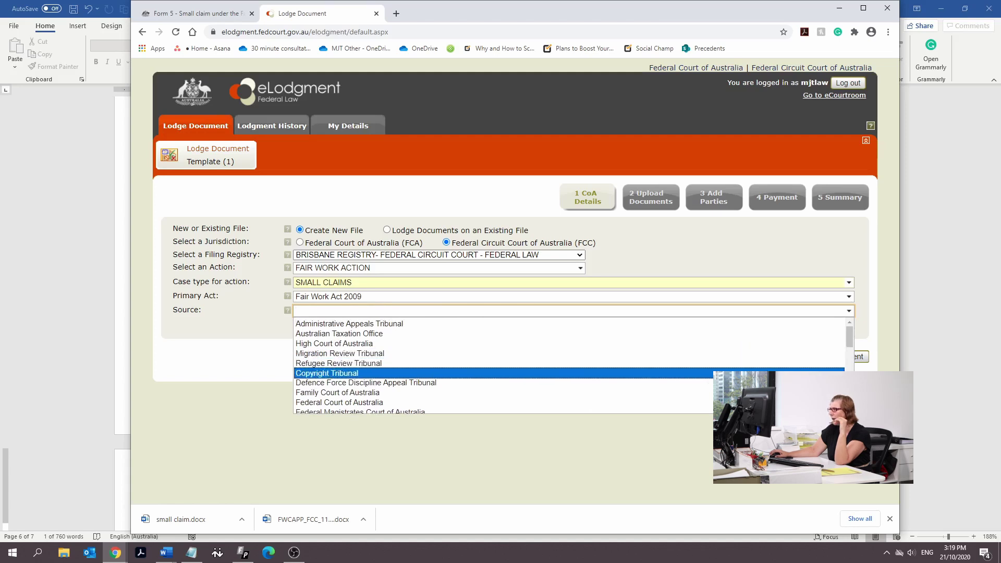
pyautogui.scroll(-1, 568, 365)
pyautogui.scroll(-3, 568, 365)
pyautogui.scroll(-4, 569, 365)
pyautogui.scroll(-1, 569, 365)
pyautogui.scroll(-1, 569, 365)
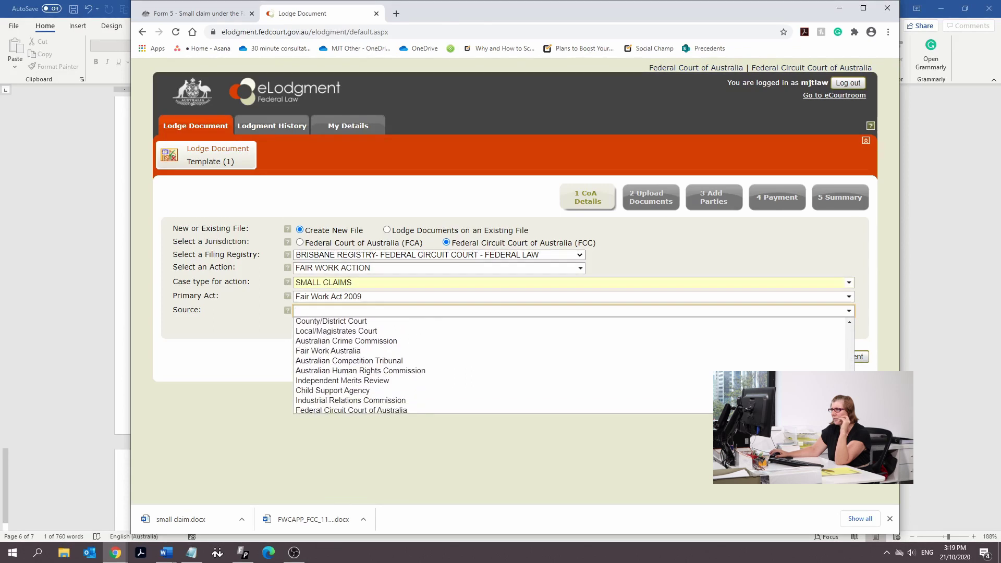
pyautogui.scroll(-2, 569, 365)
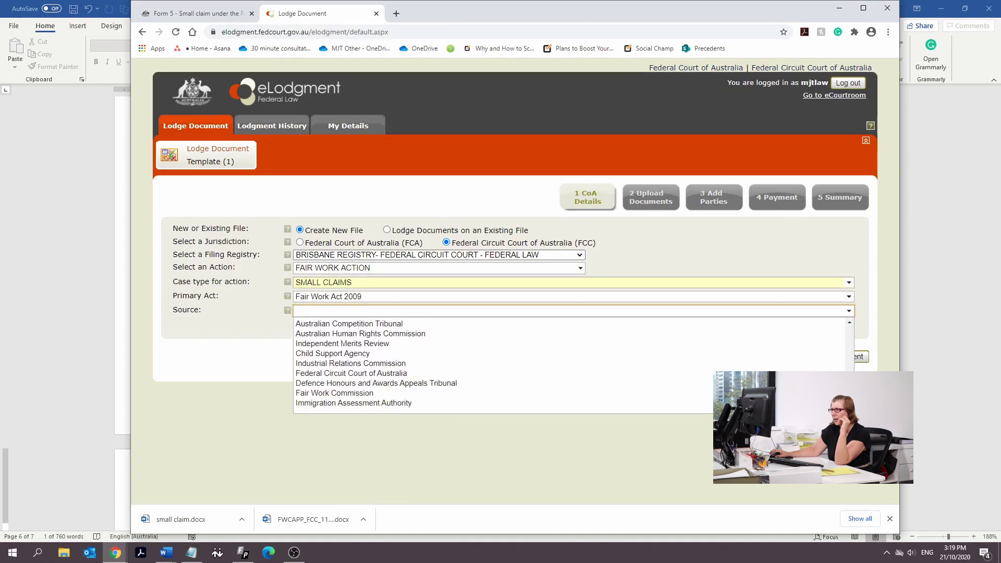
pyautogui.click(352, 377)
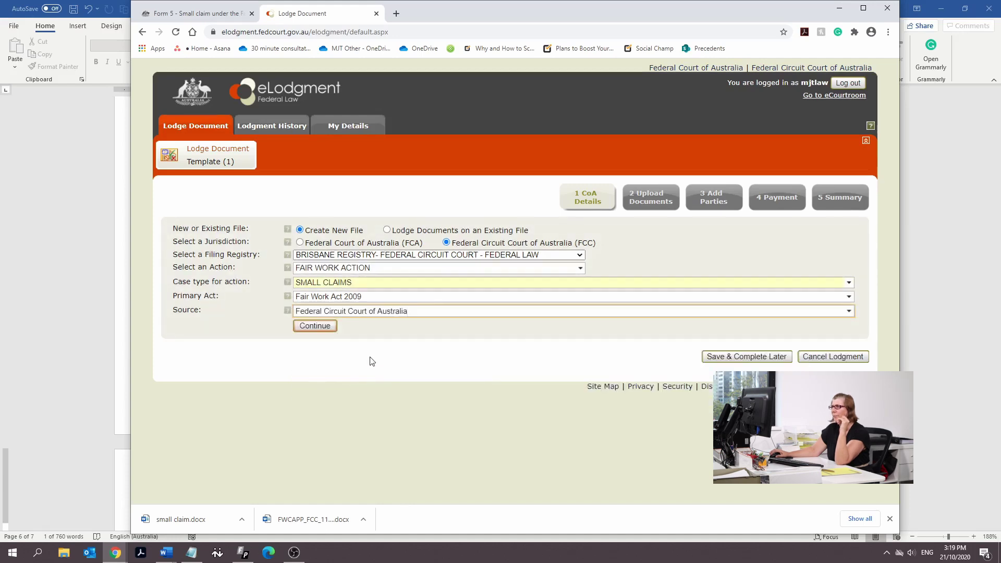
pyautogui.click(315, 326)
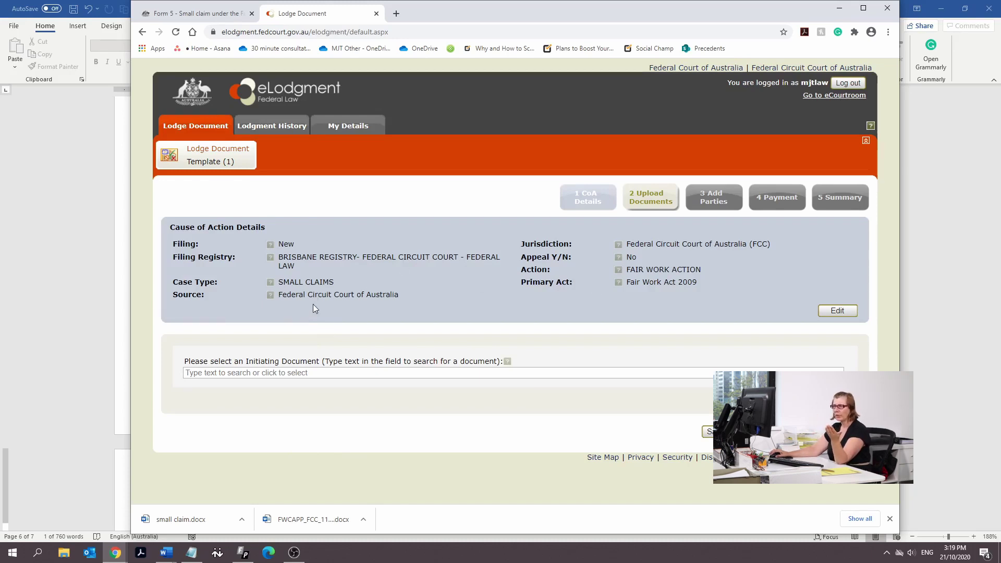
# Choose 'Application - Fair Work Division (filed with Form 5)' as the initiating document and continue
pyautogui.click(290, 374)
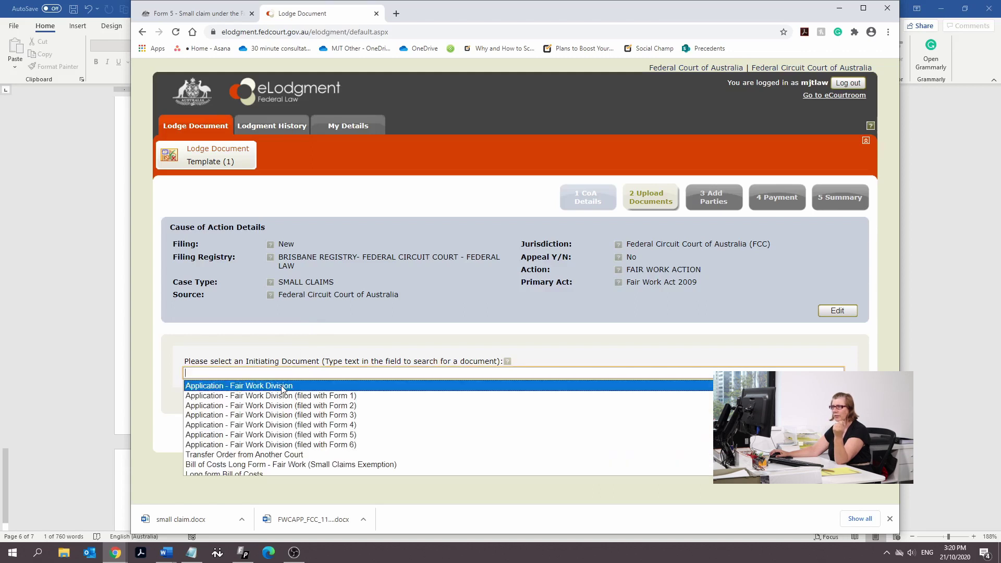
pyautogui.click(281, 435)
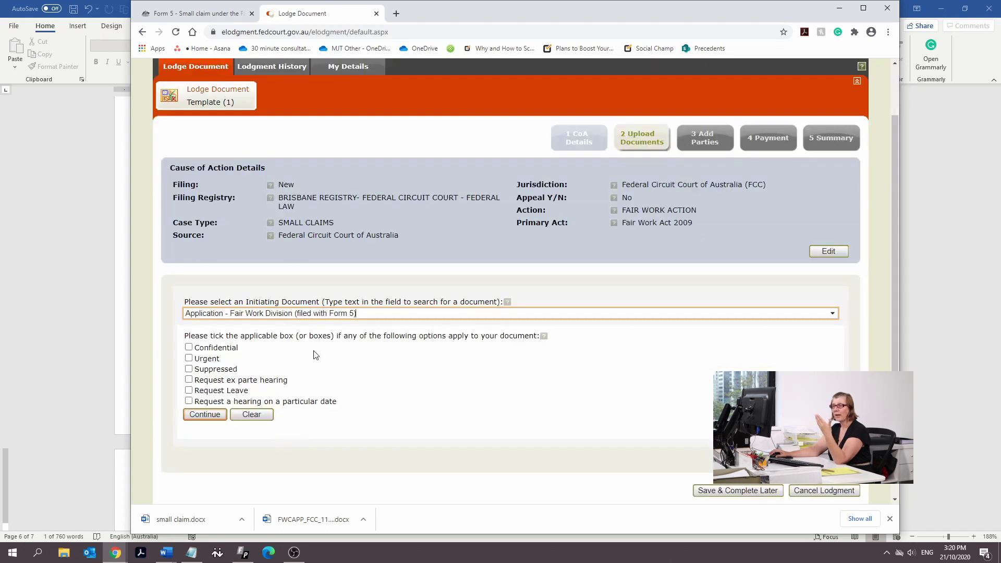
pyautogui.click(208, 415)
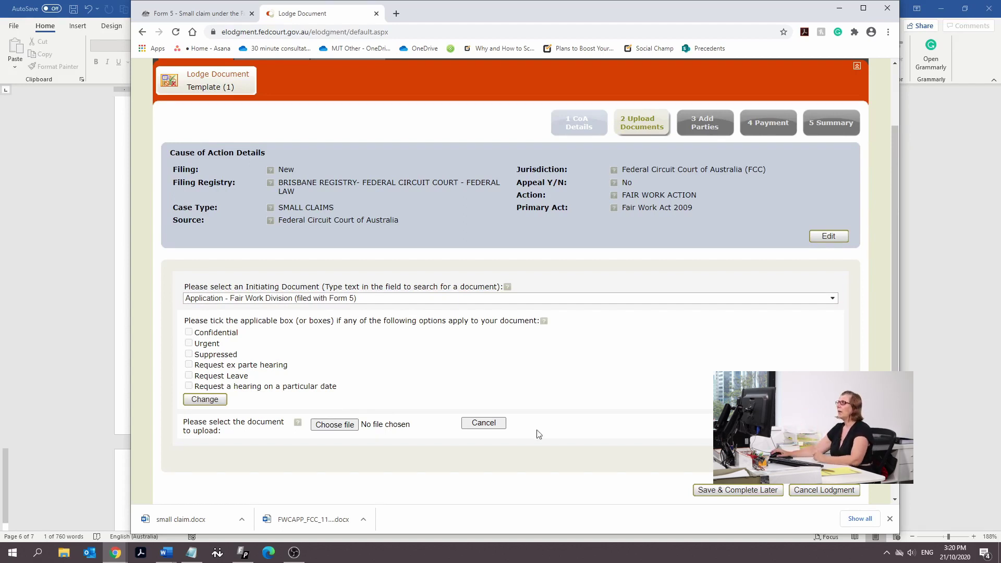
pyautogui.scroll(2, 850, 217)
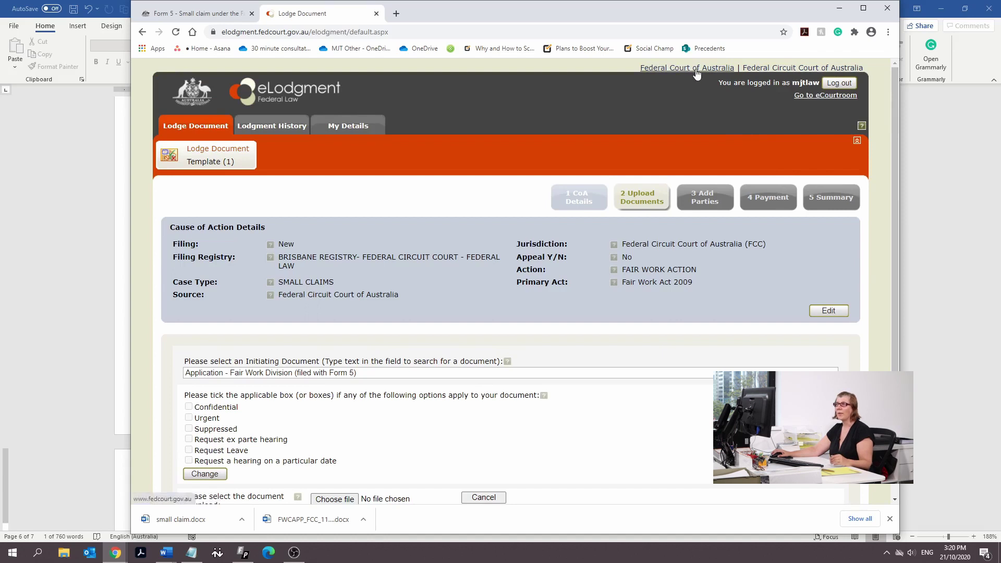
pyautogui.scroll(-2, 757, 215)
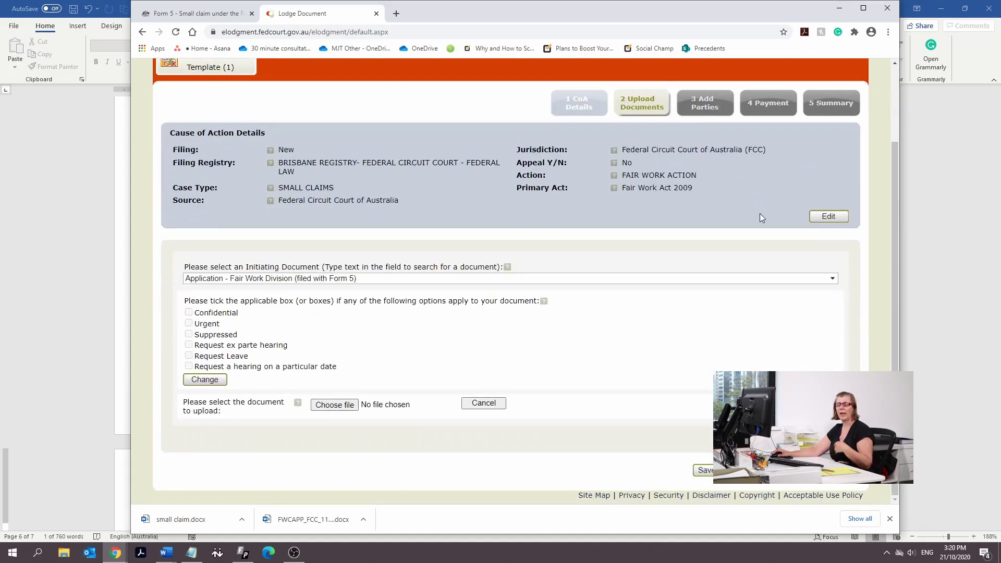
pyautogui.click(840, 8)
pyautogui.scroll(10, 624, 414)
pyautogui.scroll(-10, 623, 366)
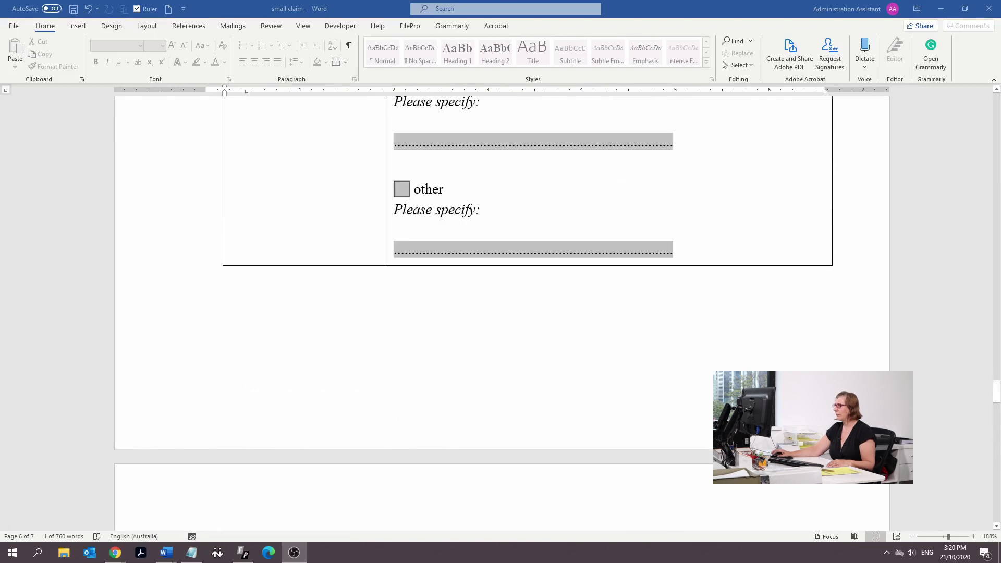
pyautogui.moveTo(990, 391); pyautogui.dragTo(964, 94)
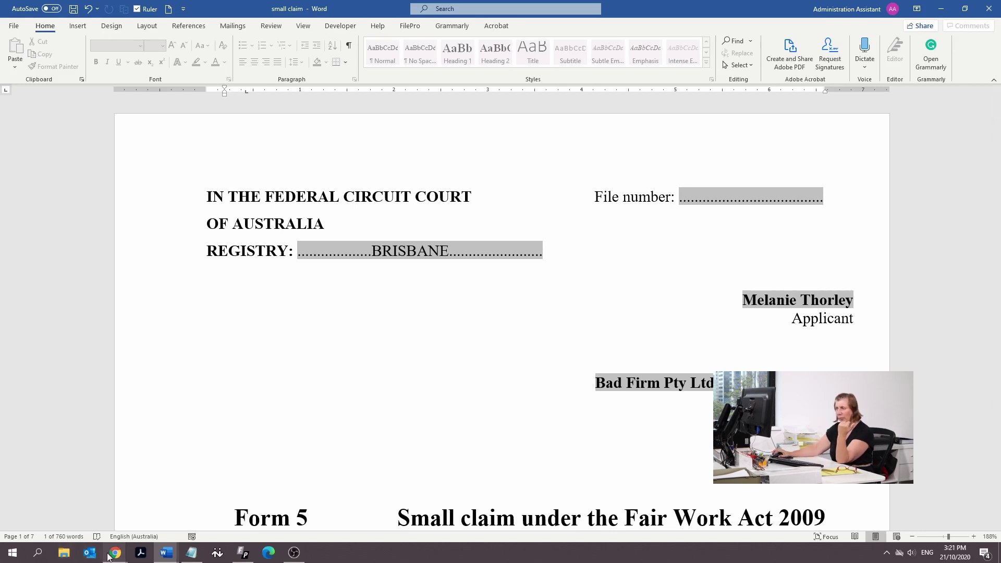
pyautogui.moveTo(108, 557)
pyautogui.click(175, 514)
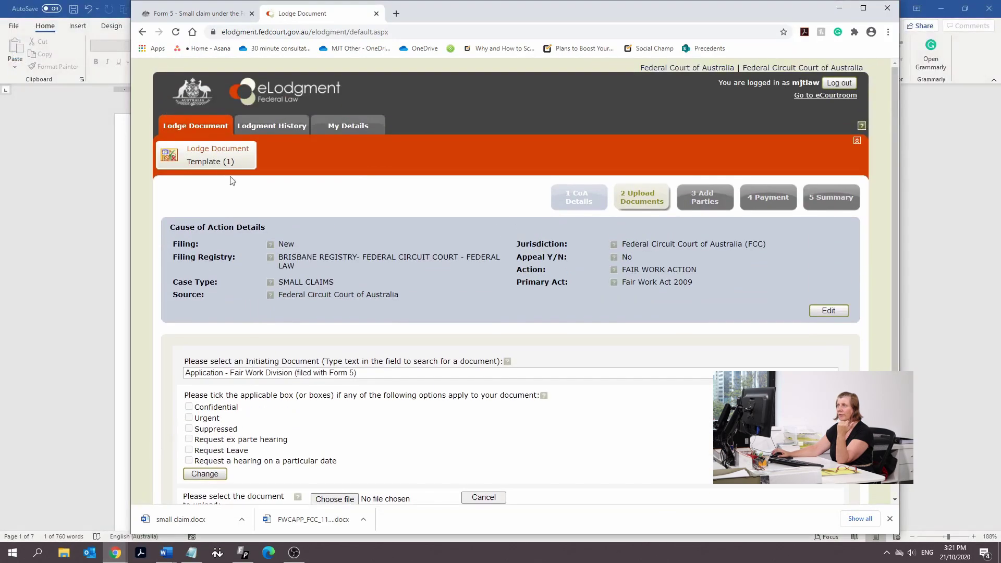